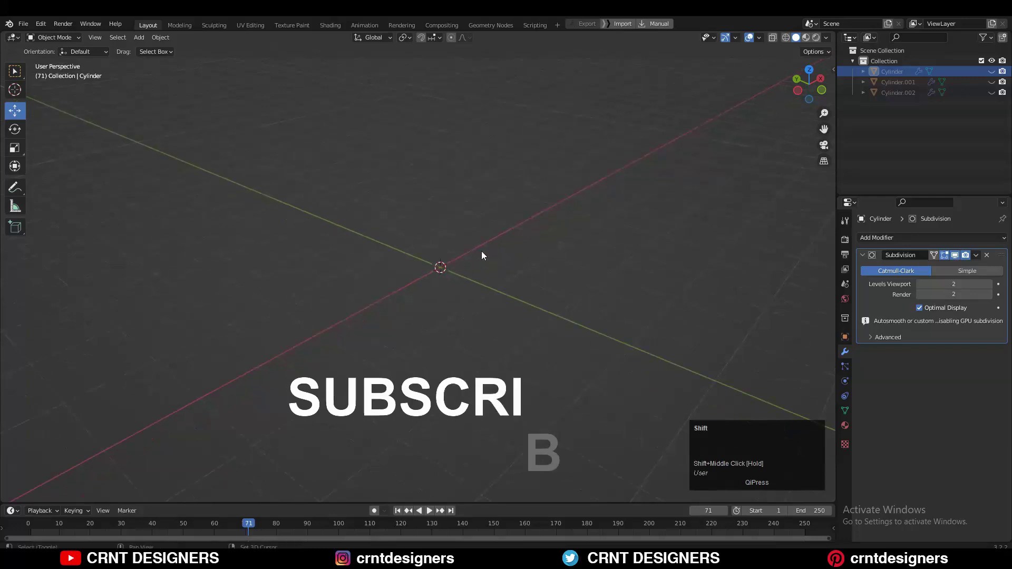
# Add a 32-vertex cylinder with 1 m radius and 2 m depth and rotate it 90° in front view to lie along X.
pyautogui.hotkey('shift', 'a')
pyautogui.click(525, 309)
pyautogui.click(820, 94)
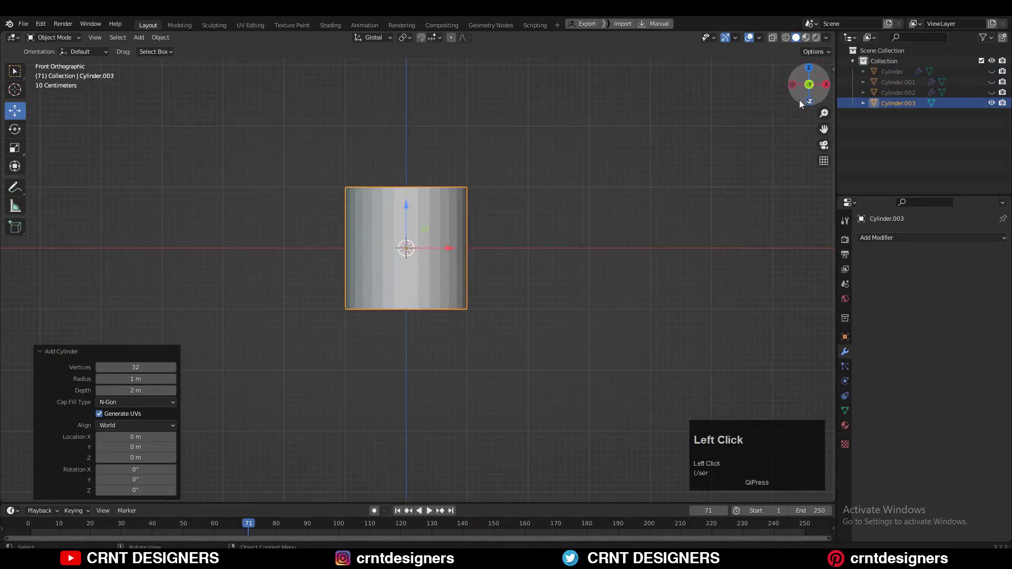
pyautogui.write('r90')
pyautogui.press('Return')
# Stretch the cylinder along X to about twice its length.
pyautogui.press('s')
pyautogui.press('x')
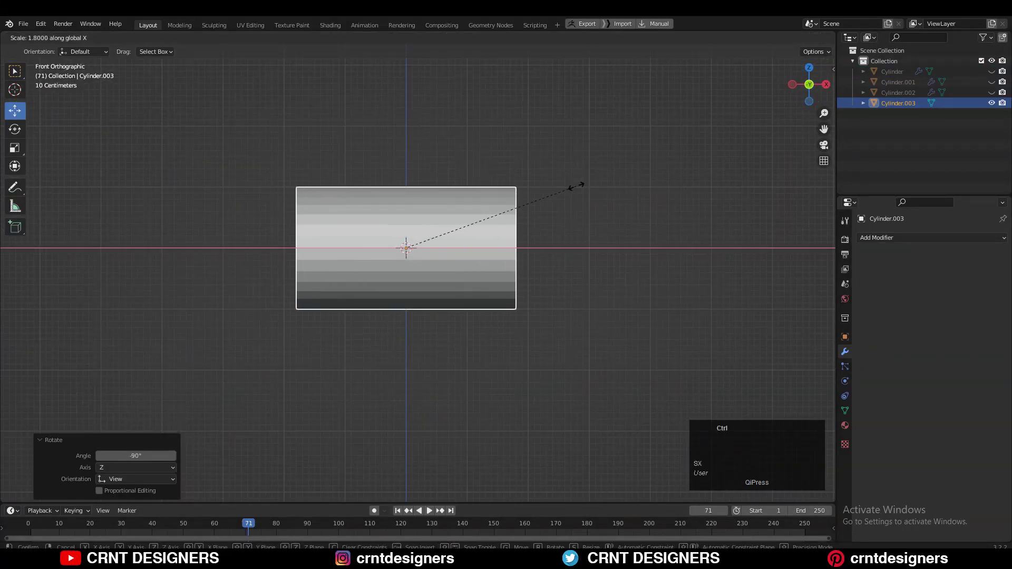
pyautogui.click(599, 189)
# Add 19 evenly spaced loop cuts along the cylinder's length.
pyautogui.press('Tab')
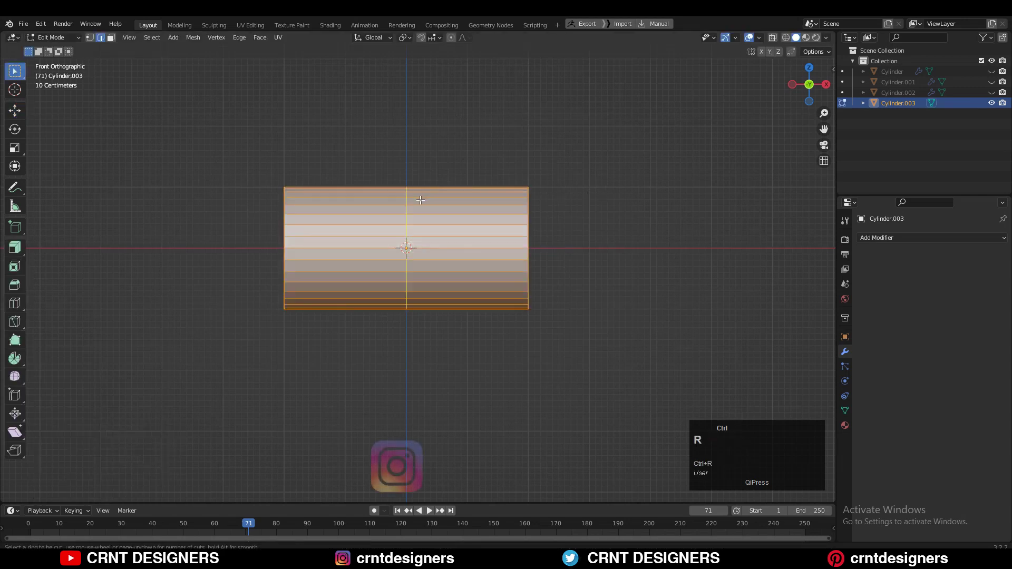
pyautogui.scroll(16, 420, 200)
pyautogui.click(420, 200)
pyautogui.rightClick(420, 200)
pyautogui.scroll(3, 549, 173)
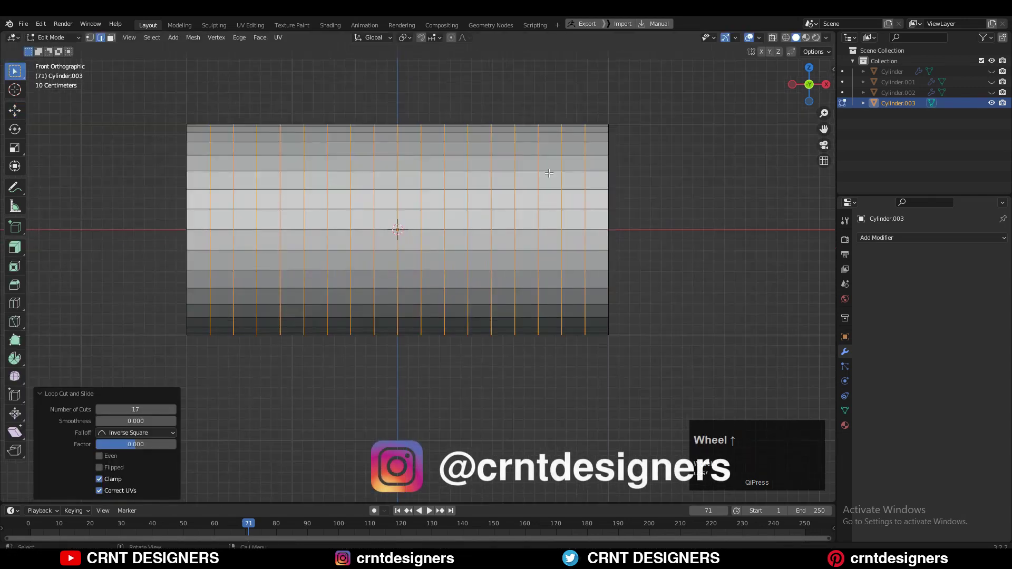
pyautogui.keyDown('shift'); pyautogui.moveTo(549, 173); pyautogui.dragTo(546, 187, button='middle'); pyautogui.keyUp('shift')
pyautogui.click(172, 411)
pyautogui.click(174, 410)
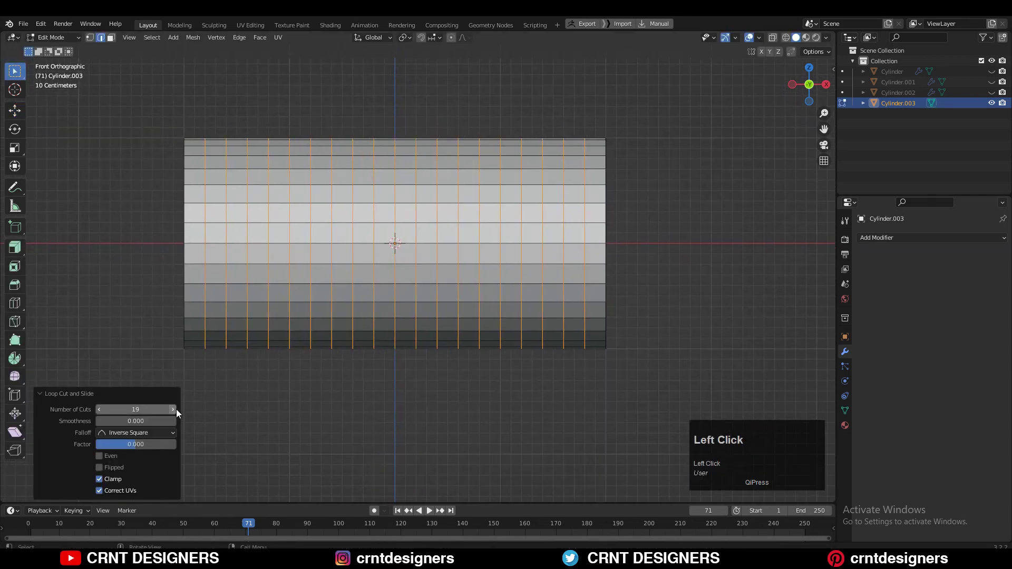
pyautogui.click(627, 124)
# Examine the cylinder's mesh and its end caps from several angles.
pyautogui.scroll(-5, 455, 158)
pyautogui.moveTo(416, 173); pyautogui.dragTo(483, 217, button='middle')
pyautogui.press('Tab')
pyautogui.moveTo(596, 197); pyautogui.dragTo(640, 207, button='middle')
pyautogui.press('Tab')
pyautogui.press('3')
pyautogui.click(420, 311)
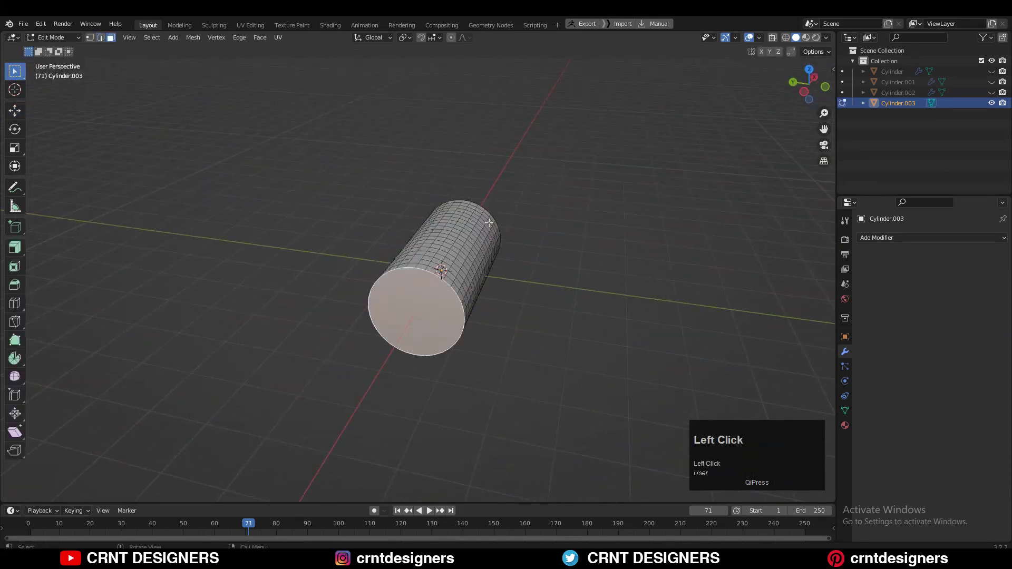
pyautogui.moveTo(590, 274); pyautogui.dragTo(448, 268, button='middle')
pyautogui.scroll(1, 464, 295)
pyautogui.moveTo(559, 237); pyautogui.dragTo(652, 225, button='middle')
pyautogui.click(693, 153)
pyautogui.press('Tab')
pyautogui.click(695, 152)
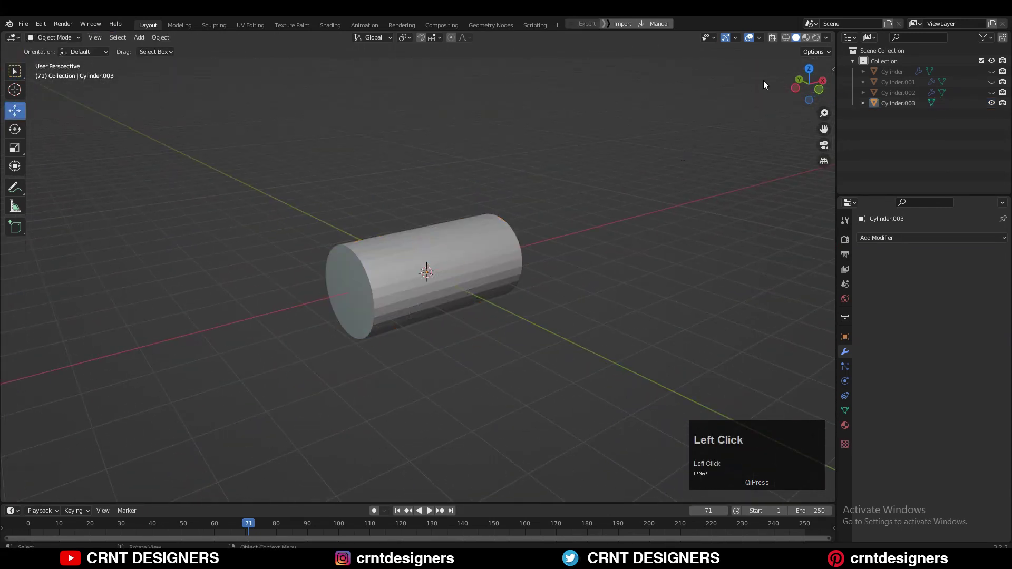
# Add a 2 m cube at the cylinder's centre and raise it 1.7 m along Z.
pyautogui.click(809, 70)
pyautogui.hotkey('shift', 'a')
pyautogui.moveTo(453, 268)
pyautogui.click(496, 292)
pyautogui.scroll(5, 486, 290)
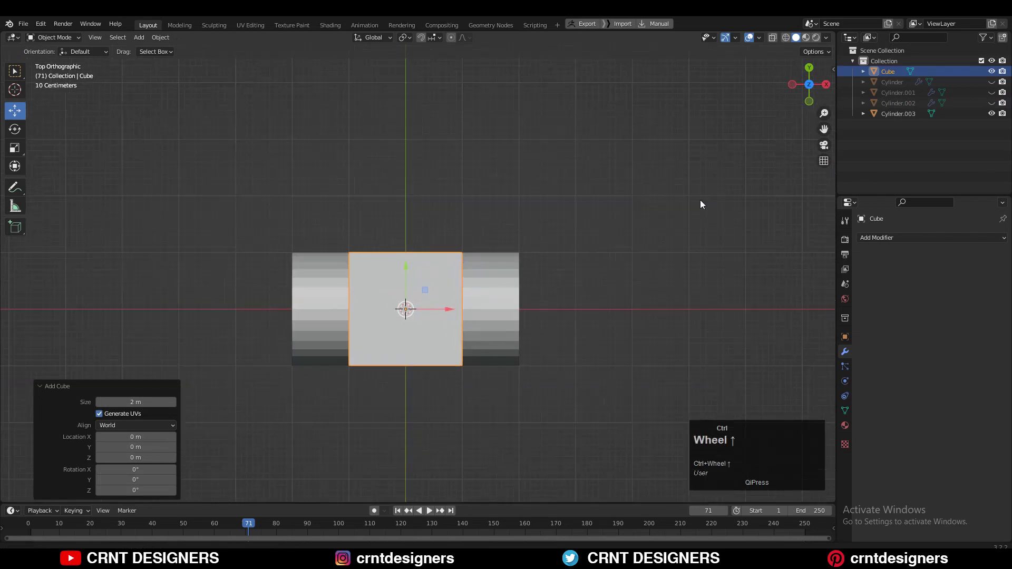
pyautogui.click(809, 101)
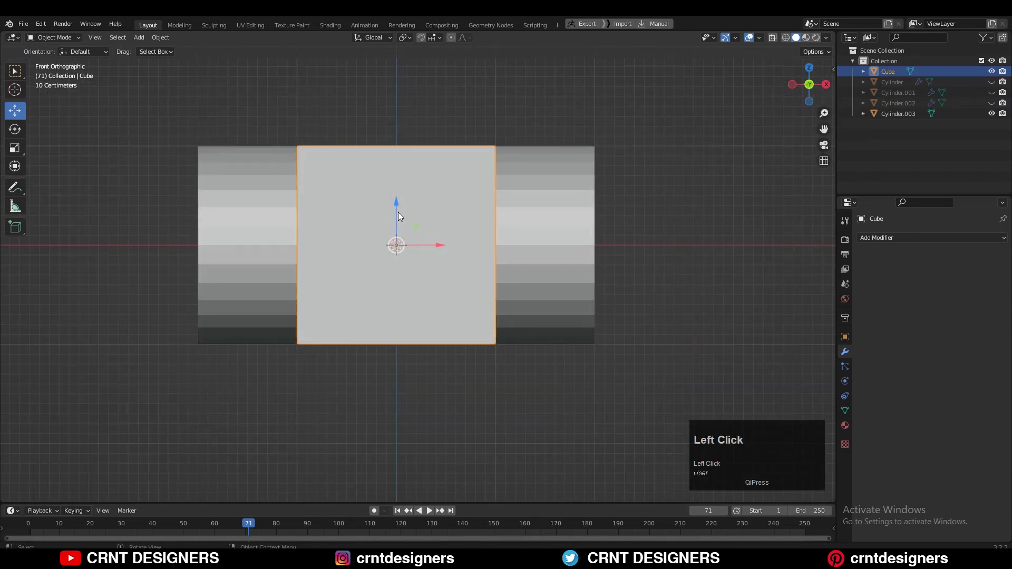
pyautogui.keyDown('ctrl'); pyautogui.moveTo(398, 212); pyautogui.dragTo(397, 44); pyautogui.keyUp('ctrl')
# Flatten the cube to about 0.3 along Z and lower it about 0.6 m into the cylinder's upper surface.
pyautogui.keyDown('shift'); pyautogui.moveTo(441, 302); pyautogui.dragTo(416, 425, button='middle'); pyautogui.keyUp('shift')
pyautogui.press('s')
pyautogui.press('z')
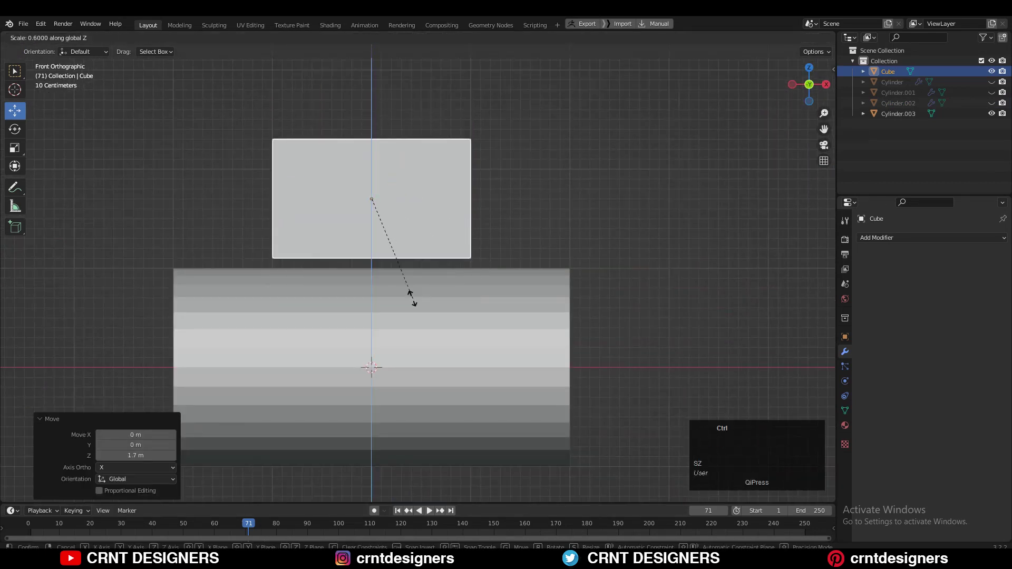
pyautogui.keyDown('ctrl'); pyautogui.click(389, 248); pyautogui.keyUp('ctrl')
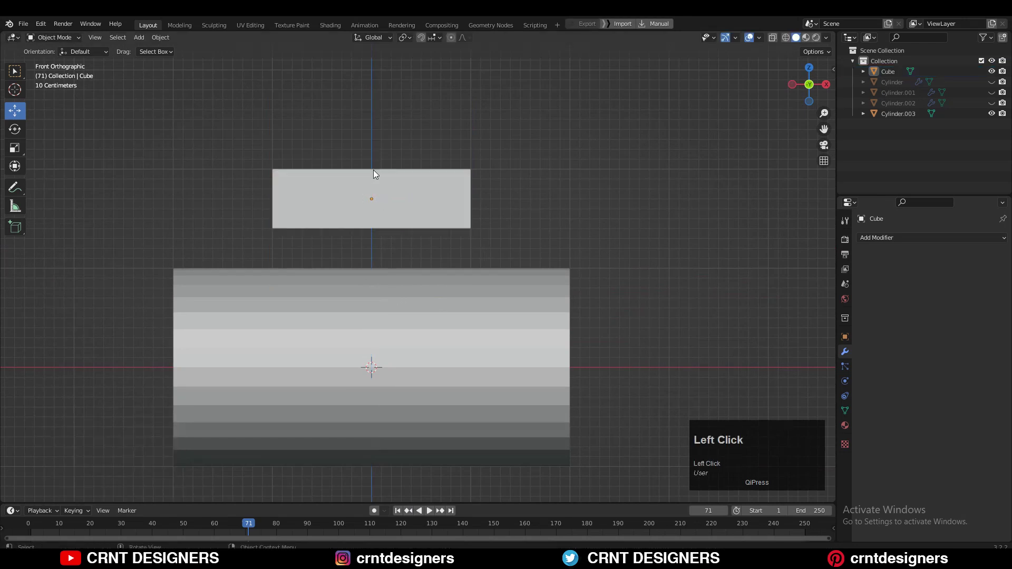
pyautogui.keyDown('ctrl'); pyautogui.moveTo(374, 170); pyautogui.dragTo(374, 229); pyautogui.keyUp('ctrl')
# Taper the flattened cube by scaling its bottom vertices to 0.6 along X.
pyautogui.press('Tab')
pyautogui.hotkey('alt', 'z')
pyautogui.press('1')
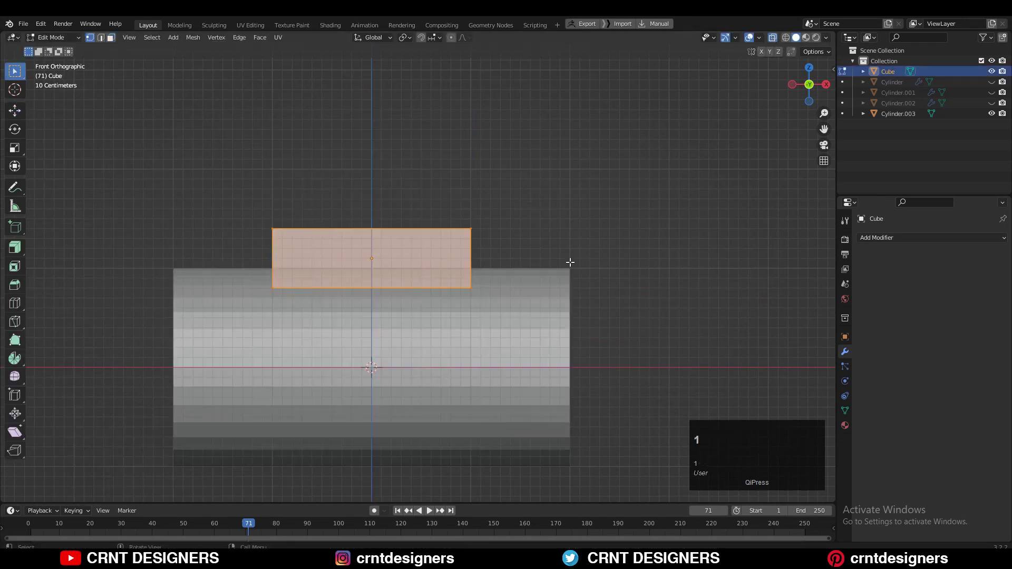
pyautogui.press('s')
pyautogui.press('x')
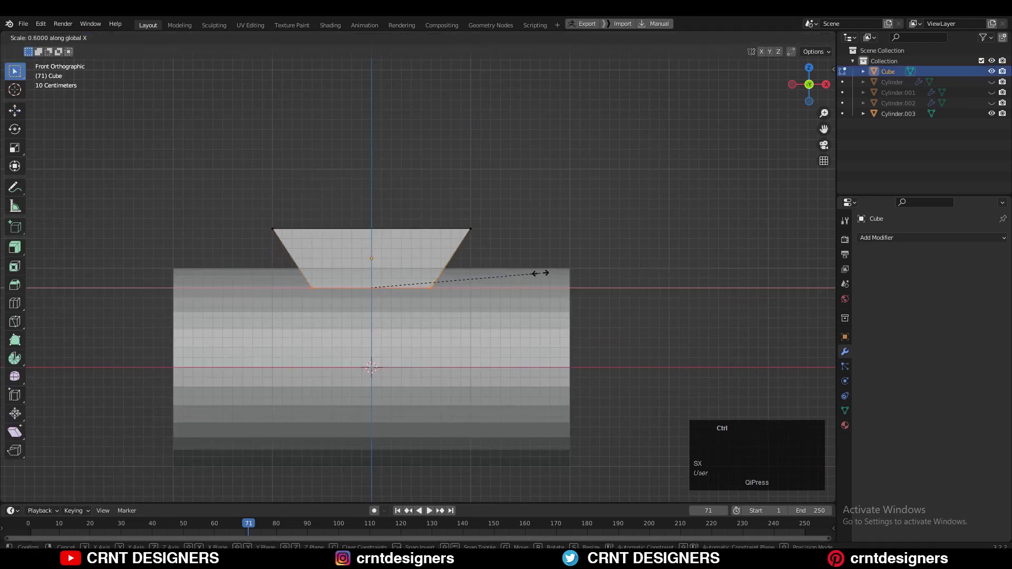
pyautogui.keyDown('ctrl'); pyautogui.click(540, 273); pyautogui.keyUp('ctrl')
# Widen the cube's top vertices to 1.2 along X and lower them by about 0.1 m.
pyautogui.moveTo(525, 189); pyautogui.dragTo(220, 262)
pyautogui.press('s')
pyautogui.press('x')
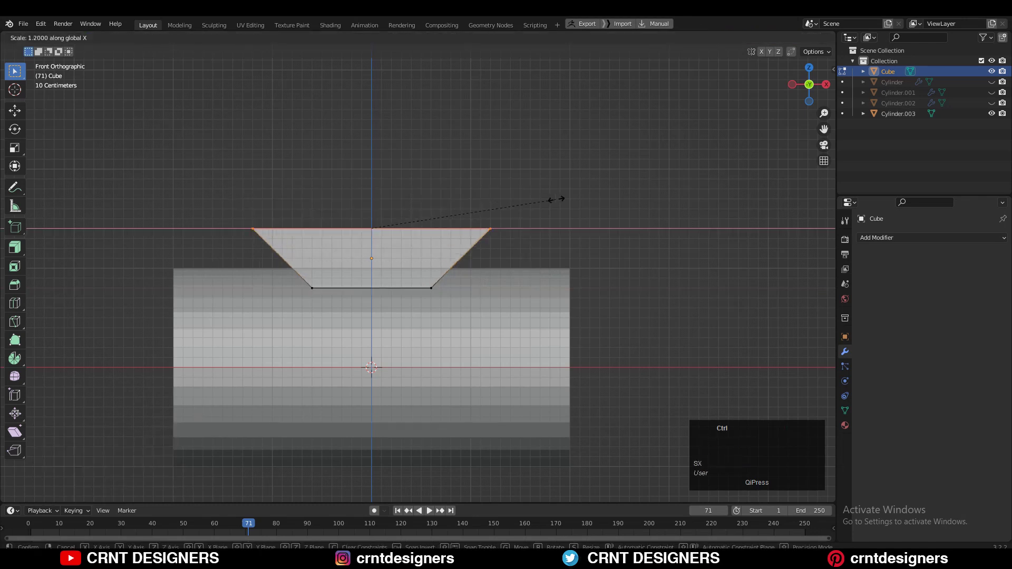
pyautogui.click(556, 199)
pyautogui.keyDown('ctrl'); pyautogui.moveTo(372, 185); pyautogui.dragTo(374, 196); pyautogui.keyUp('ctrl')
pyautogui.click(612, 143)
pyautogui.press('Tab')
pyautogui.click(772, 37)
pyautogui.scroll(-4, 606, 148)
pyautogui.moveTo(482, 171); pyautogui.dragTo(509, 237, button='middle')
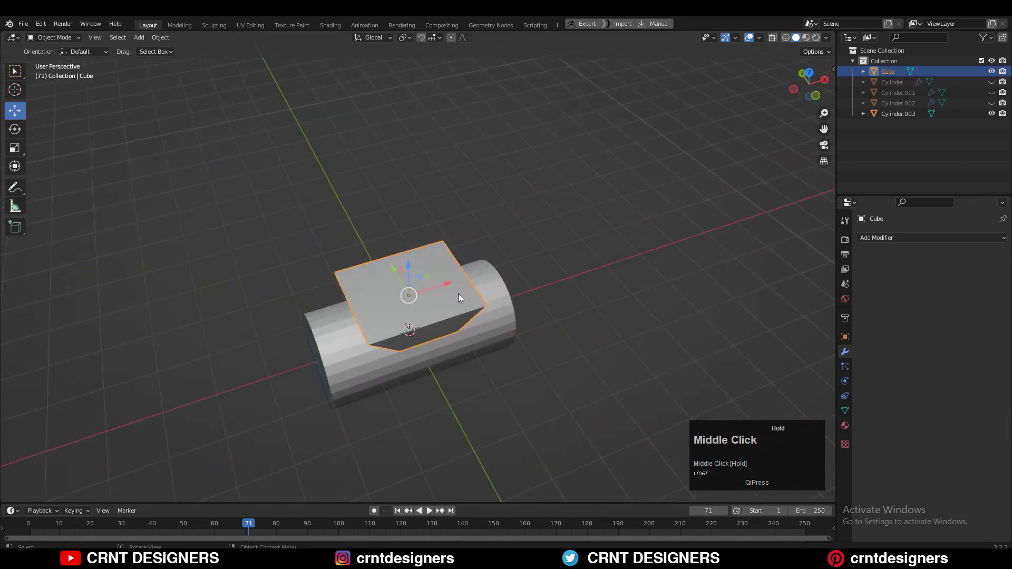
# Duplicate the cylinder and tapered block together and move the copies about 6 m along negative X.
pyautogui.keyDown('shift'); pyautogui.click(492, 291); pyautogui.keyUp('shift')
pyautogui.click(808, 75)
pyautogui.keyDown('ctrl'); pyautogui.scroll(3, 511, 276); pyautogui.keyUp('ctrl')
pyautogui.hotkey('shift', 'd')
pyautogui.rightClick(572, 277)
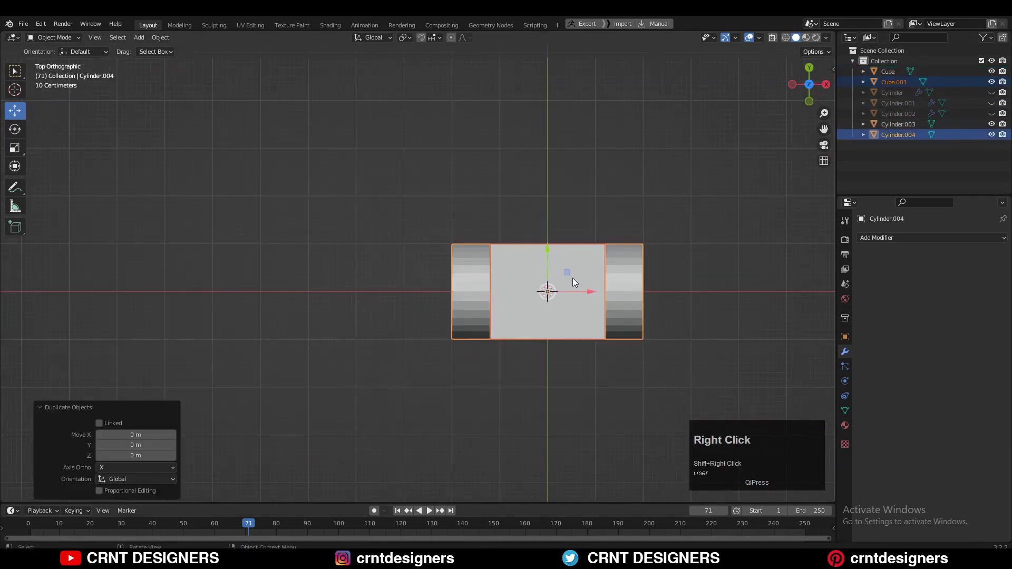
pyautogui.keyDown('ctrl'); pyautogui.moveTo(572, 277); pyautogui.dragTo(299, 294); pyautogui.keyUp('ctrl')
# Duplicate the original cylinder and block pair again and move the copies 6 m along positive X.
pyautogui.moveTo(432, 232); pyautogui.dragTo(618, 283)
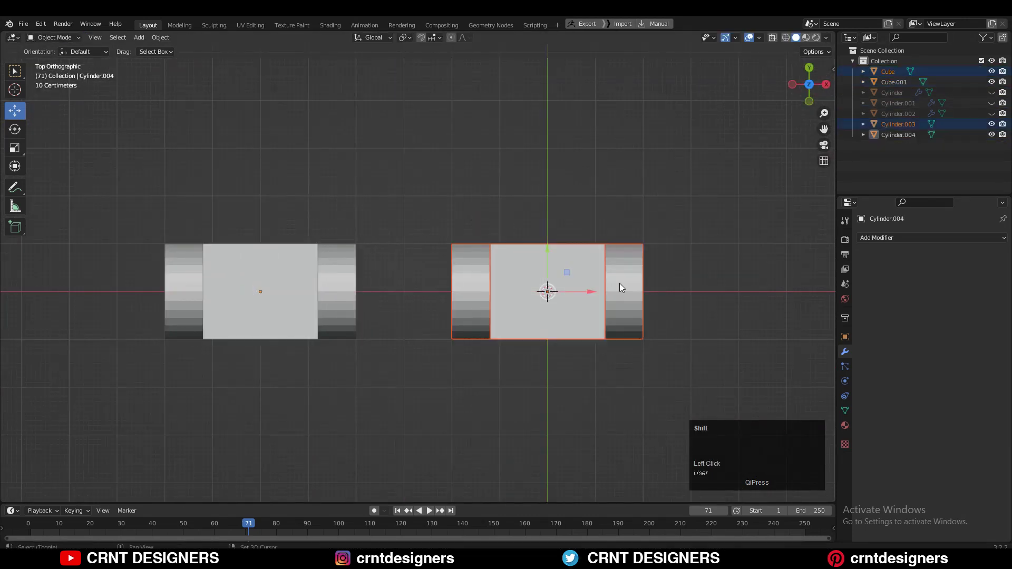
pyautogui.keyDown('shift'); pyautogui.moveTo(618, 283); pyautogui.dragTo(526, 291, button='middle'); pyautogui.keyUp('shift')
pyautogui.hotkey('shift', 'd')
pyautogui.rightClick(523, 287)
pyautogui.keyDown('ctrl'); pyautogui.moveTo(495, 298); pyautogui.dragTo(780, 282); pyautogui.keyUp('ctrl')
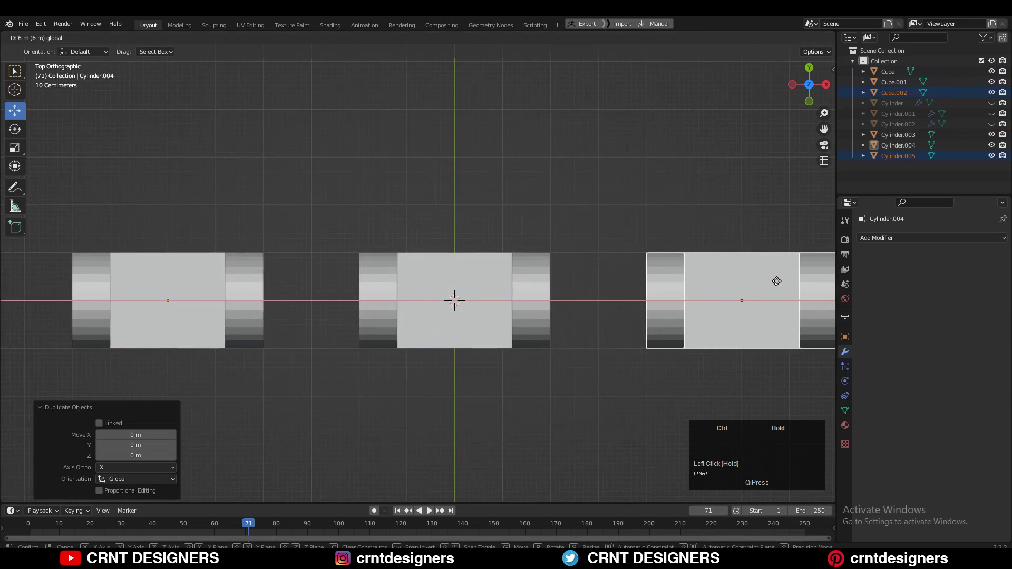
pyautogui.click(776, 281)
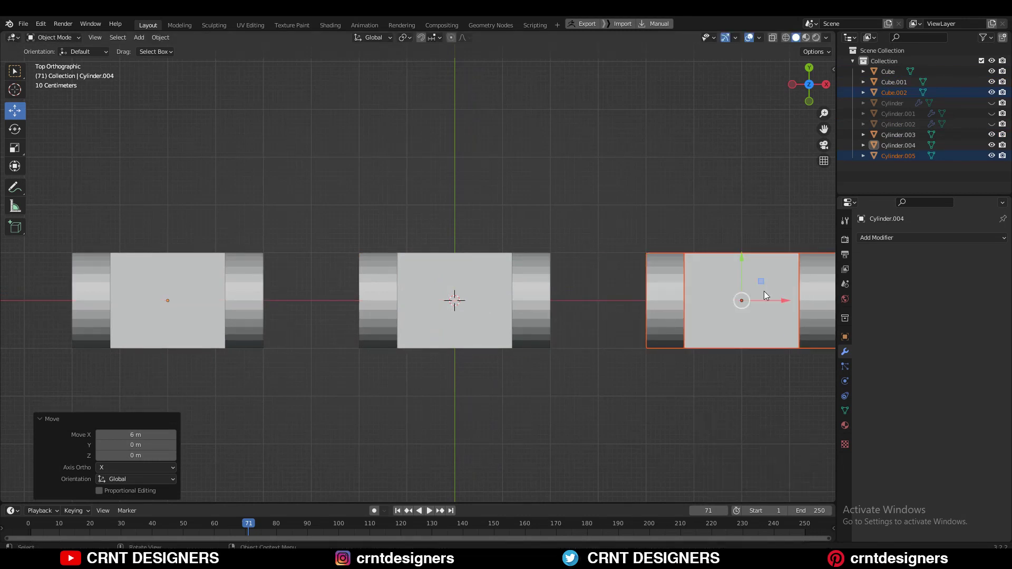
pyautogui.click(607, 235)
pyautogui.moveTo(607, 235); pyautogui.dragTo(525, 277, button='middle')
pyautogui.scroll(3, 516, 349)
pyautogui.click(525, 277)
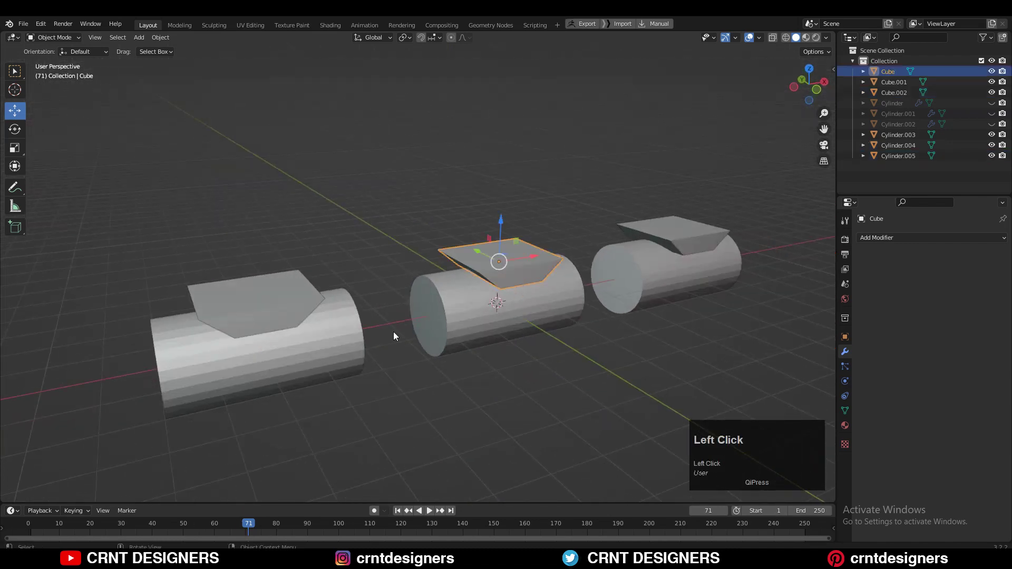
pyautogui.click(357, 348)
pyautogui.click(703, 241)
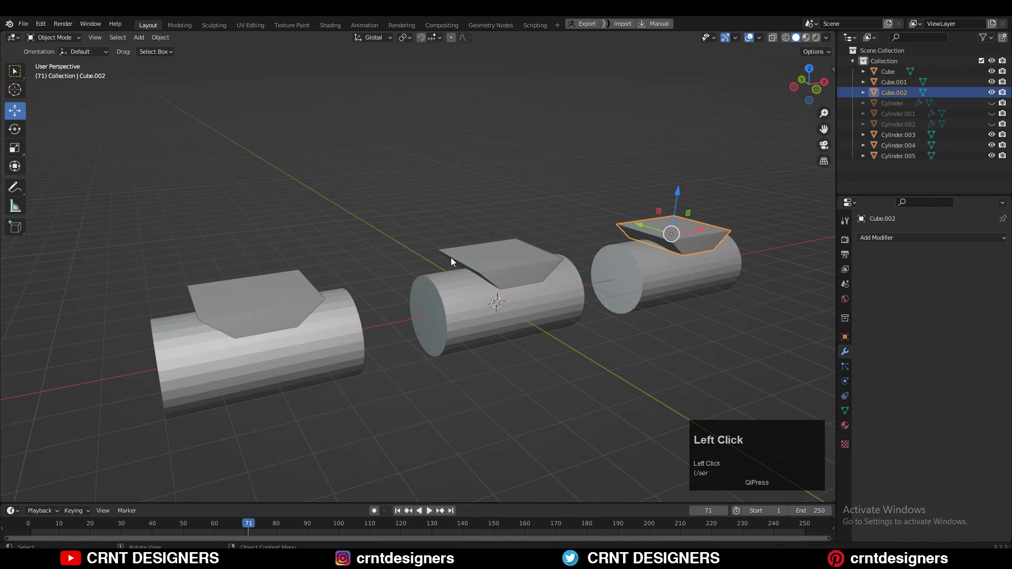
# Cut the tapered block out of the negative-X cylinder with a Boolean difference.
pyautogui.click(290, 295)
pyautogui.keyDown('shift'); pyautogui.click(311, 346); pyautogui.keyUp('shift')
pyautogui.keyDown('shift'); pyautogui.moveTo(311, 345); pyautogui.dragTo(493, 293, button='middle'); pyautogui.keyUp('shift')
pyautogui.hotkey('alt', 'x')
pyautogui.click(669, 274)
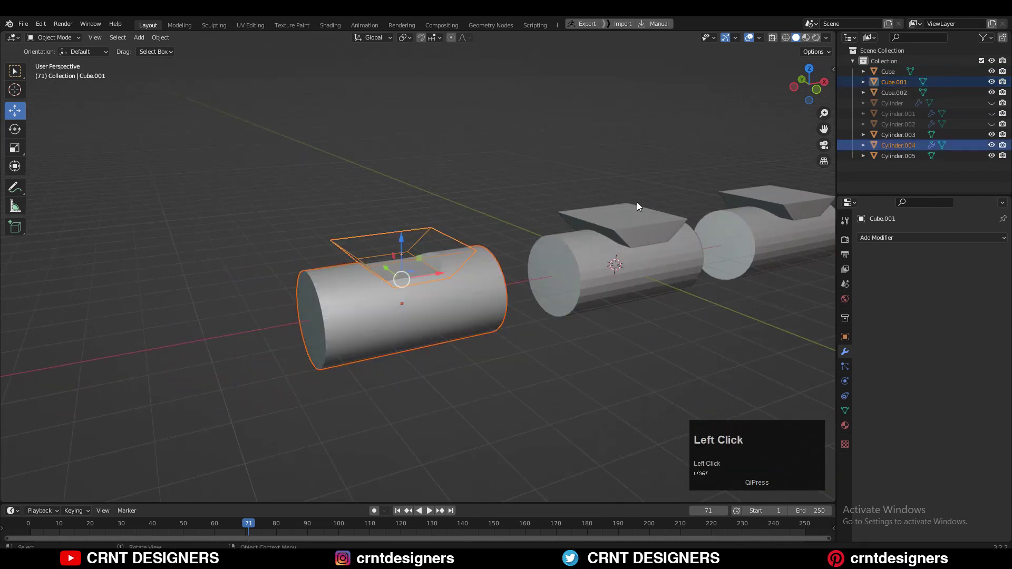
# Cut the tapered block out of the middle cylinder with a Boolean difference.
pyautogui.click(637, 209)
pyautogui.keyDown('shift'); pyautogui.click(656, 267); pyautogui.keyUp('shift')
pyautogui.hotkey('alt', 'x')
pyautogui.click(826, 248)
# Cut the tapered block out of the positive-X cylinder with a Boolean difference.
pyautogui.scroll(3, 681, 261)
pyautogui.keyDown('shift'); pyautogui.moveTo(734, 216); pyautogui.dragTo(442, 308, button='middle'); pyautogui.keyUp('shift')
pyautogui.click(722, 221)
pyautogui.keyDown('shift'); pyautogui.click(675, 286); pyautogui.keyUp('shift')
pyautogui.hotkey('alt', 'x')
pyautogui.click(844, 267)
# Select all three cutter blocks and apply their object transforms.
pyautogui.scroll(-4, 527, 246)
pyautogui.moveTo(528, 247); pyautogui.dragTo(509, 251, button='middle')
pyautogui.click(509, 251)
pyautogui.keyDown('shift'); pyautogui.click(312, 267); pyautogui.keyUp('shift')
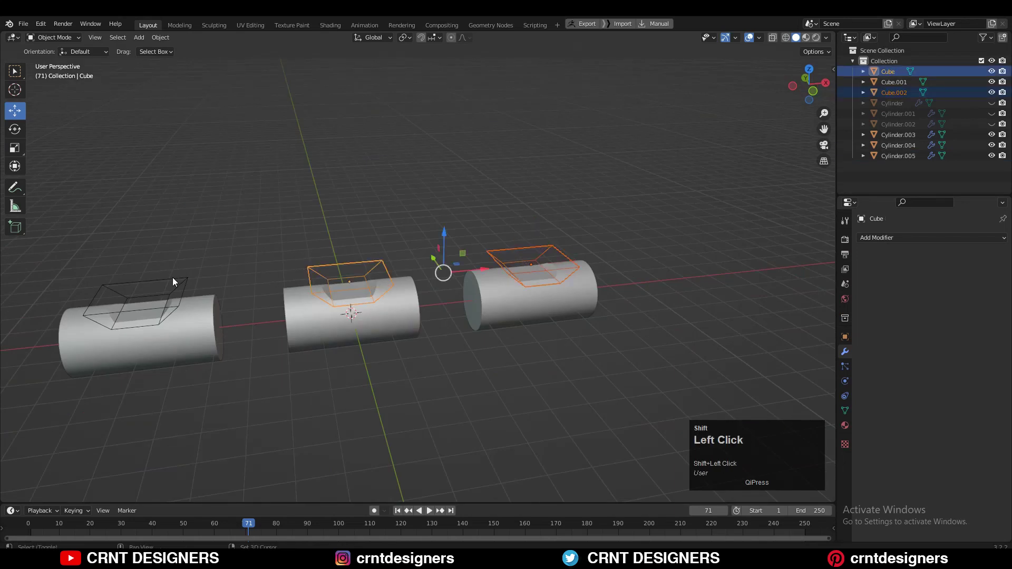
pyautogui.keyDown('shift'); pyautogui.click(172, 277); pyautogui.keyUp('shift')
pyautogui.moveTo(173, 277); pyautogui.dragTo(501, 283, button='middle')
pyautogui.hotkey('ctrl', 'a')
pyautogui.click(502, 283)
pyautogui.click(339, 342)
# Bevel the two lower edges of the negative-X cutter block with 4 segments and a width of about 0.343 m.
pyautogui.moveTo(339, 342); pyautogui.dragTo(325, 309, button='middle')
pyautogui.click(409, 235)
pyautogui.press('Tab')
pyautogui.press('2')
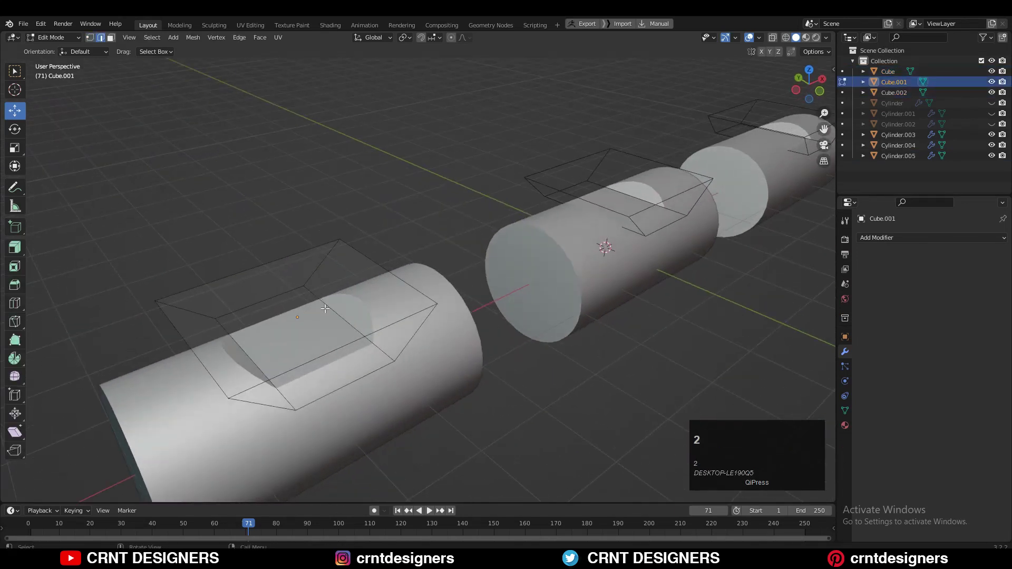
pyautogui.moveTo(237, 335); pyautogui.dragTo(454, 241, button='middle')
pyautogui.keyDown('ctrl'); pyautogui.scroll(3, 454, 241); pyautogui.keyUp('ctrl')
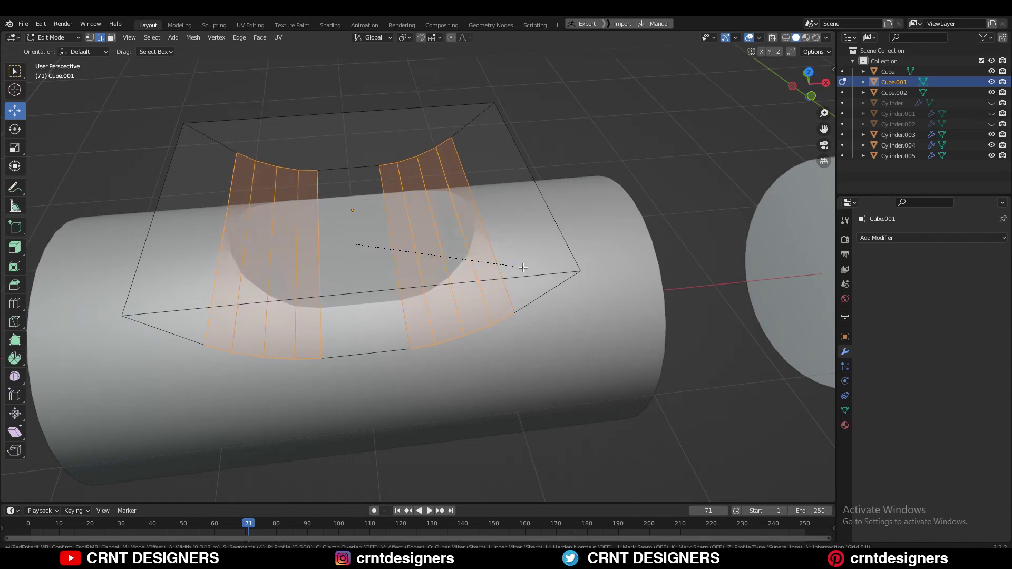
pyautogui.click(522, 268)
pyautogui.moveTo(523, 267); pyautogui.dragTo(652, 212, button='middle')
pyautogui.click(643, 257)
pyautogui.press('Tab')
# Bevel the two lower edges of the middle cutter block with 2 segments and a width of 0.143 m.
pyautogui.keyDown('shift'); pyautogui.moveTo(582, 296); pyautogui.dragTo(92, 336, button='middle'); pyautogui.keyUp('shift')
pyautogui.click(443, 192)
pyautogui.press('Tab')
pyautogui.scroll(1, 442, 232)
pyautogui.press('2')
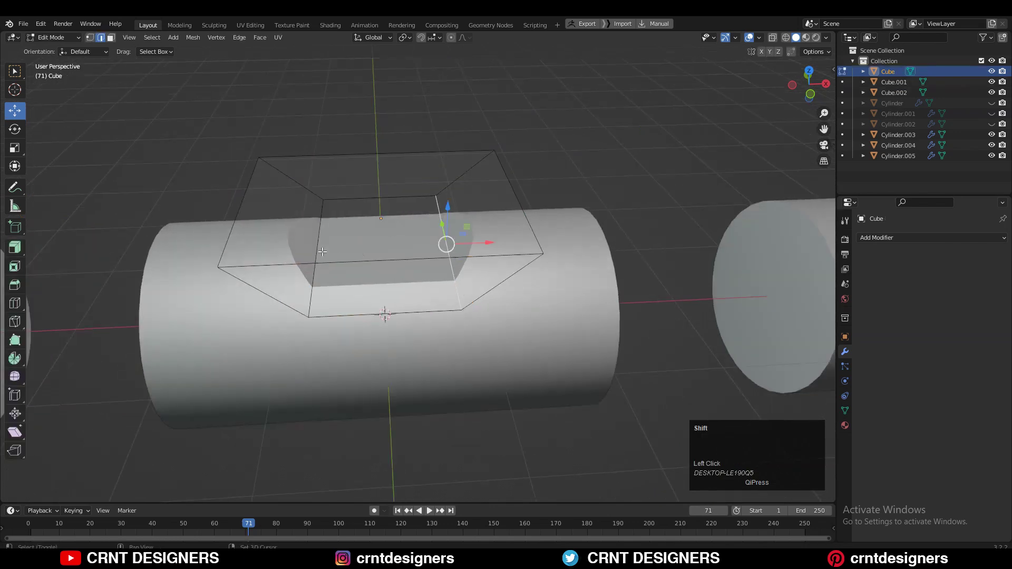
pyautogui.click(577, 246)
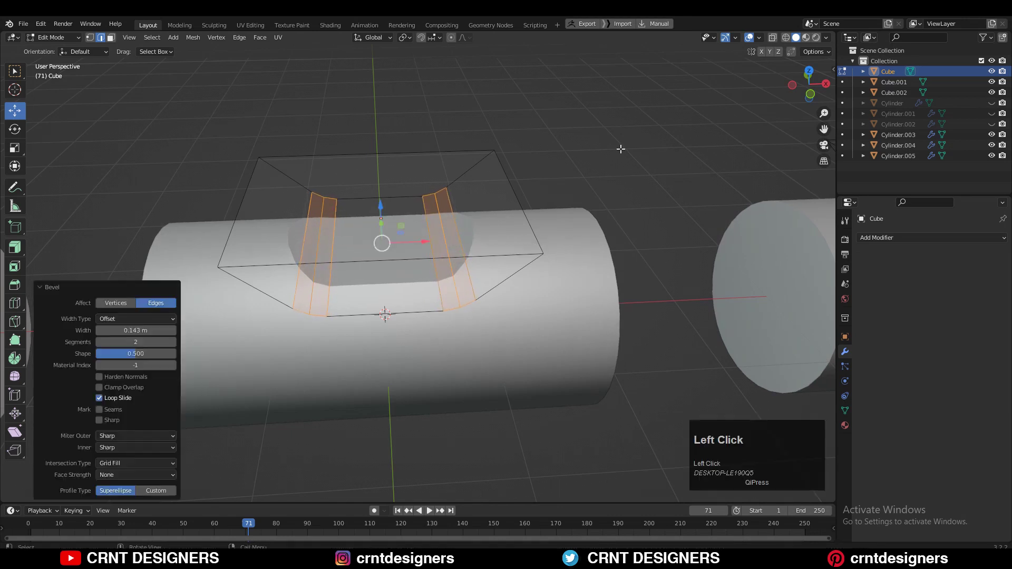
pyautogui.keyDown('shift'); pyautogui.moveTo(675, 227); pyautogui.dragTo(327, 232, button='middle'); pyautogui.keyUp('shift')
pyautogui.press('Tab')
# Bevel the two lower edges of the positive-X cutter block with 2 segments and a width of 0.0318 m.
pyautogui.click(664, 240)
pyautogui.keyDown('shift'); pyautogui.moveTo(732, 282); pyautogui.dragTo(539, 280, button='middle'); pyautogui.keyUp('shift')
pyautogui.press('Tab')
pyautogui.click(406, 261)
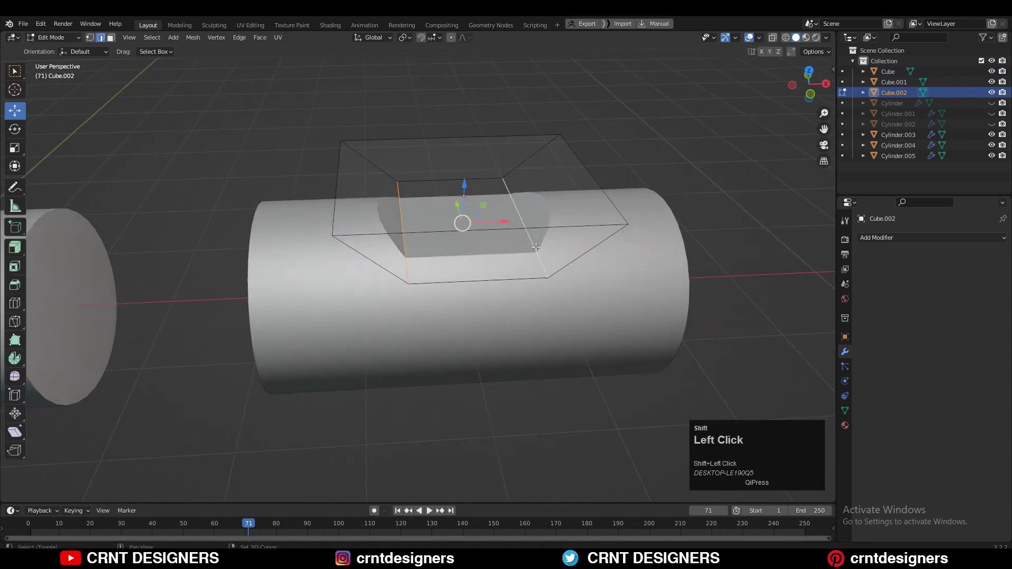
pyautogui.click(574, 245)
# Scale the positive-X cutter's beveled edges to about 0.7 along X and lower them along Z to deepen the cut.
pyautogui.press('s')
pyautogui.press('x')
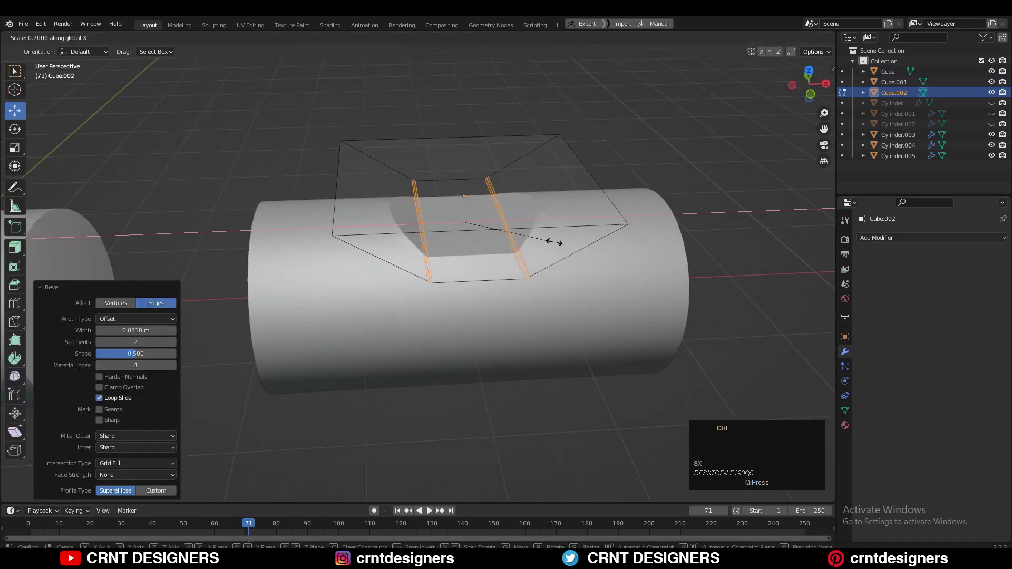
pyautogui.keyDown('ctrl'); pyautogui.click(563, 243); pyautogui.keyUp('ctrl')
pyautogui.moveTo(464, 182); pyautogui.dragTo(464, 204)
pyautogui.moveTo(498, 218); pyautogui.dragTo(548, 136, button='middle')
pyautogui.press('Tab')
pyautogui.click(578, 178)
pyautogui.scroll(2, 564, 209)
pyautogui.scroll(1, 565, 209)
pyautogui.scroll(-5, 641, 186)
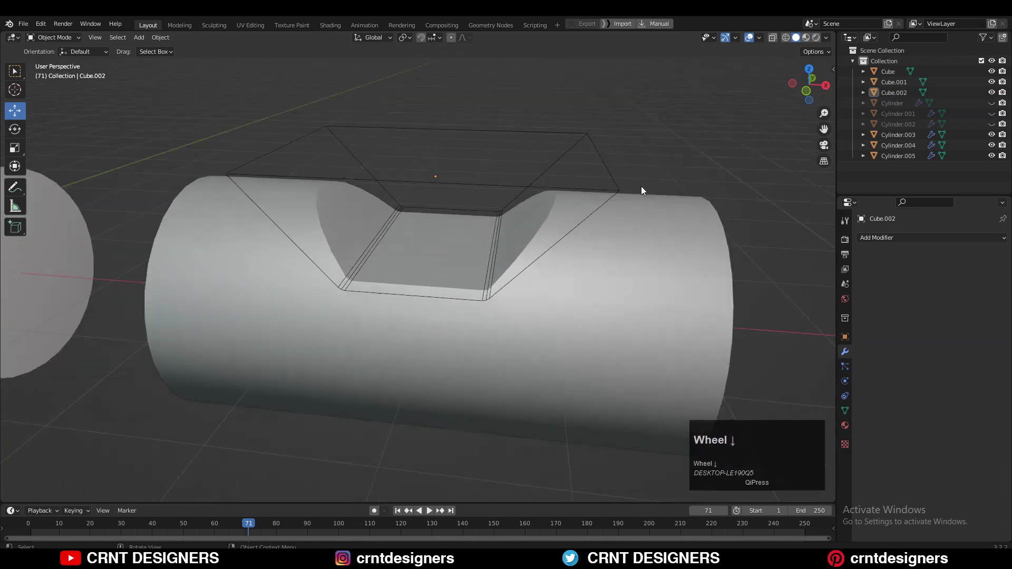
# Apply the Boolean modifier on the negative-X cylinder.
pyautogui.click(271, 245)
pyautogui.moveTo(270, 246); pyautogui.dragTo(359, 236, button='middle')
pyautogui.scroll(-5, 359, 236)
pyautogui.keyDown('shift'); pyautogui.moveTo(263, 334); pyautogui.dragTo(334, 290, button='middle'); pyautogui.keyUp('shift')
pyautogui.click(367, 282)
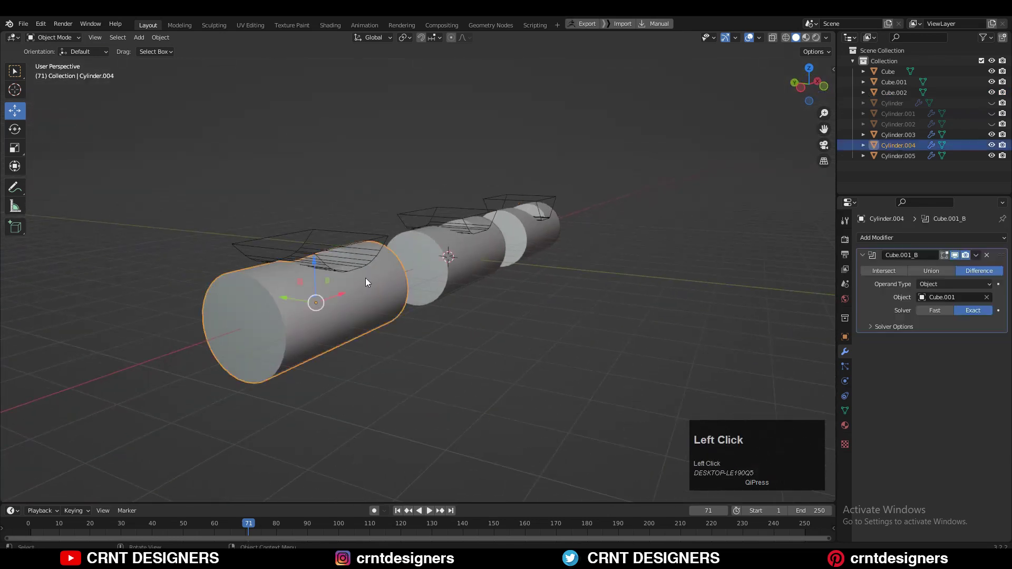
pyautogui.click(973, 267)
# Apply the Boolean modifiers on the middle and positive-X cylinders.
pyautogui.moveTo(633, 306); pyautogui.dragTo(599, 310, button='middle')
pyautogui.scroll(3, 458, 313)
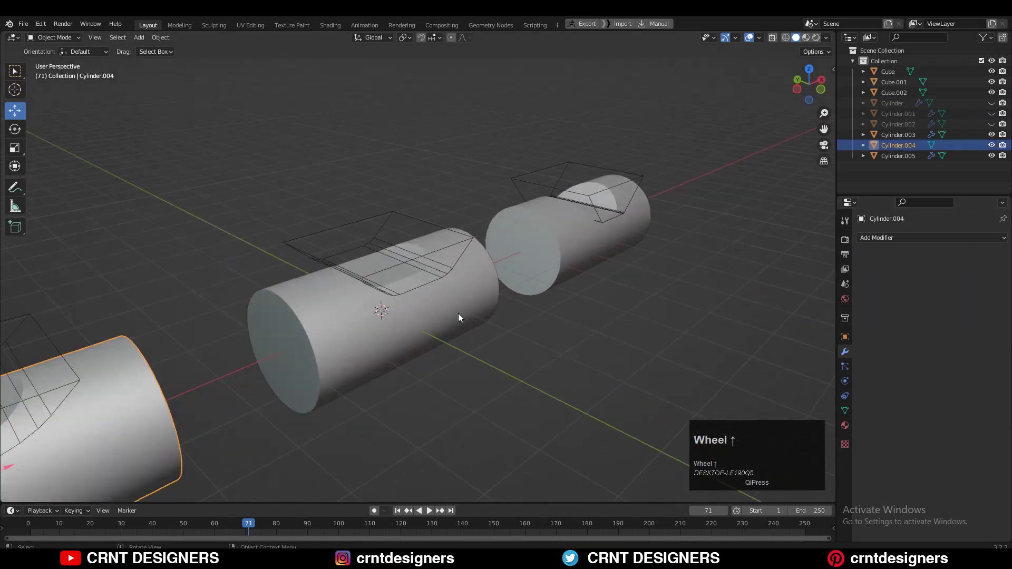
pyautogui.click(458, 313)
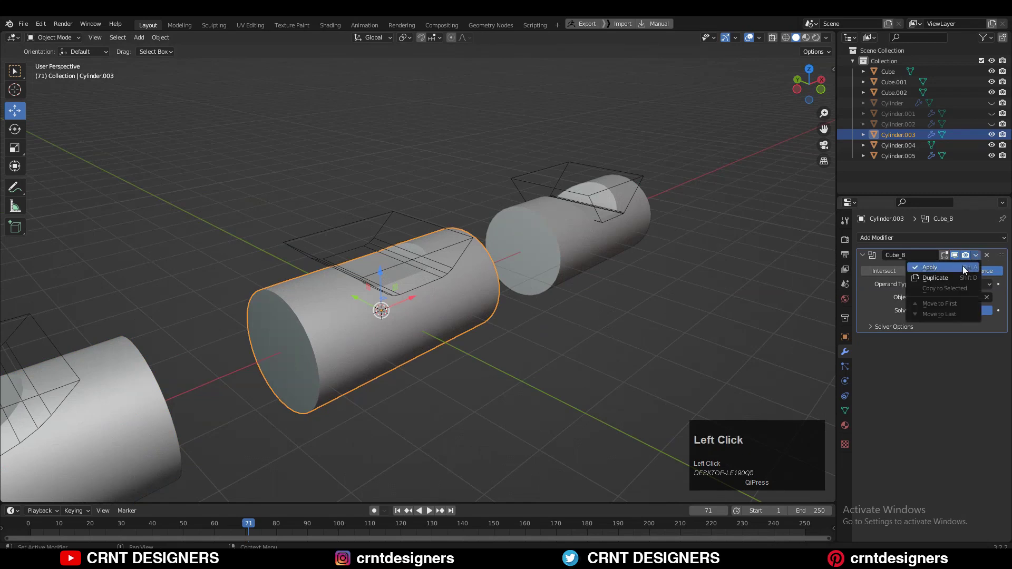
pyautogui.click(962, 266)
pyautogui.click(574, 227)
pyautogui.click(977, 257)
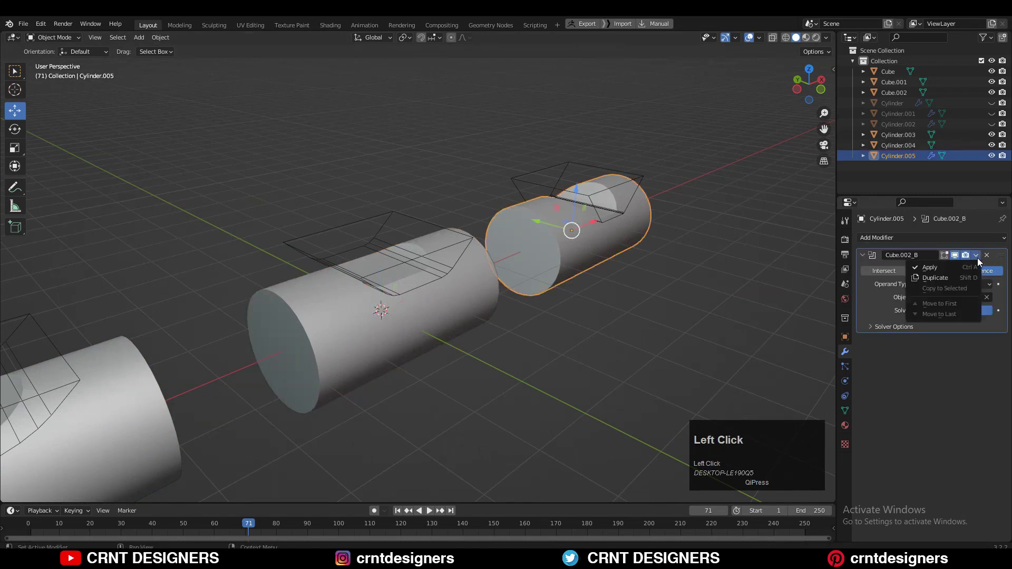
pyautogui.click(969, 266)
# Delete the three wireframe cutter blocks above the cylinders.
pyautogui.moveTo(580, 217); pyautogui.dragTo(560, 215, button='middle')
pyautogui.click(559, 213)
pyautogui.keyDown('shift'); pyautogui.moveTo(164, 250); pyautogui.dragTo(457, 219, button='middle'); pyautogui.keyUp('shift')
pyautogui.click(457, 220)
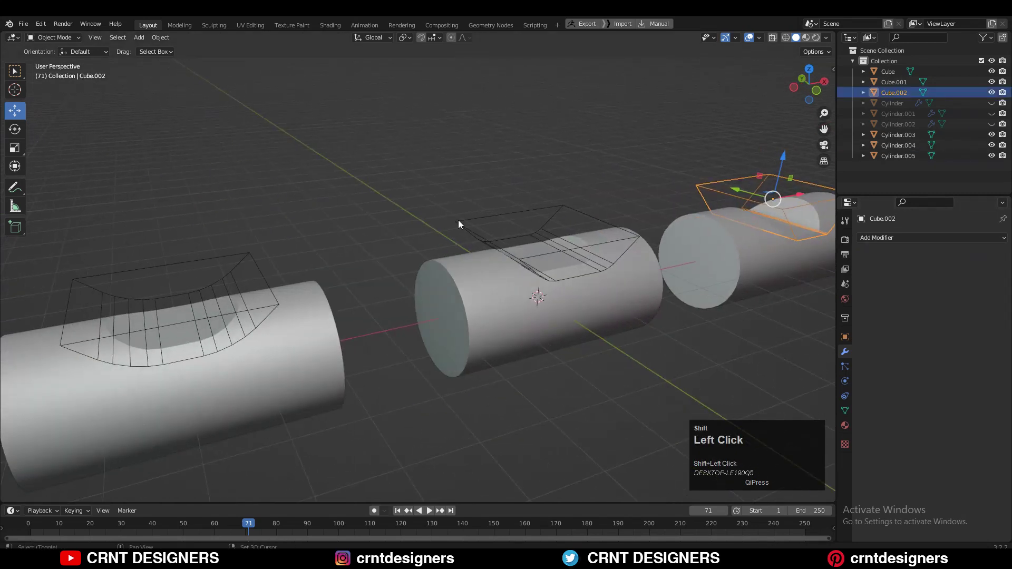
pyautogui.keyDown('shift'); pyautogui.click(249, 260); pyautogui.keyUp('shift')
pyautogui.press('x')
pyautogui.click(258, 252)
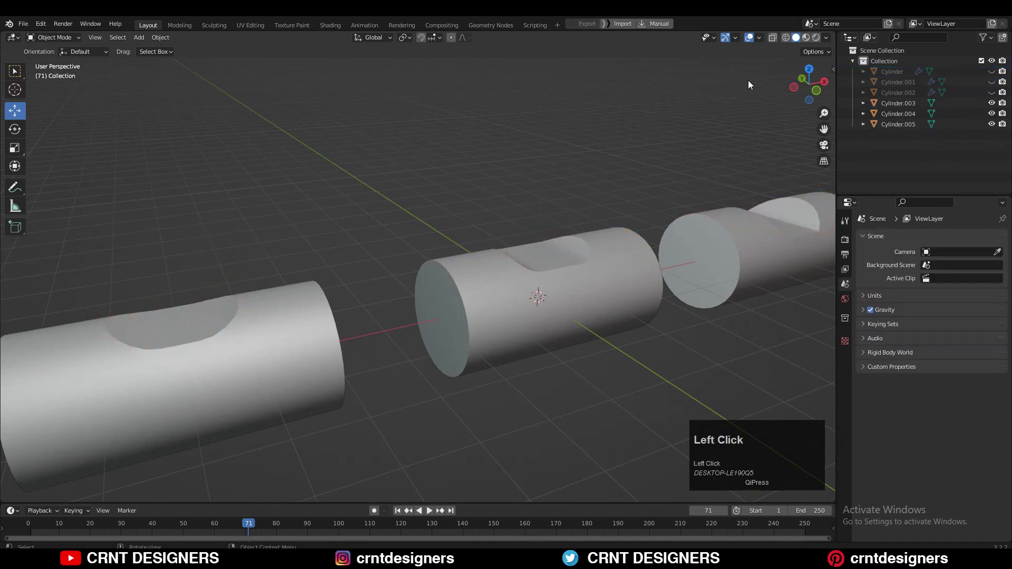
# Delete the end cap faces of the negative-X cylinder.
pyautogui.moveTo(574, 295); pyautogui.dragTo(600, 232, button='middle')
pyautogui.click(751, 36)
pyautogui.keyDown('shift'); pyautogui.moveTo(472, 252); pyautogui.dragTo(546, 185, button='middle'); pyautogui.keyUp('shift')
pyautogui.click(337, 308)
pyautogui.press('Tab')
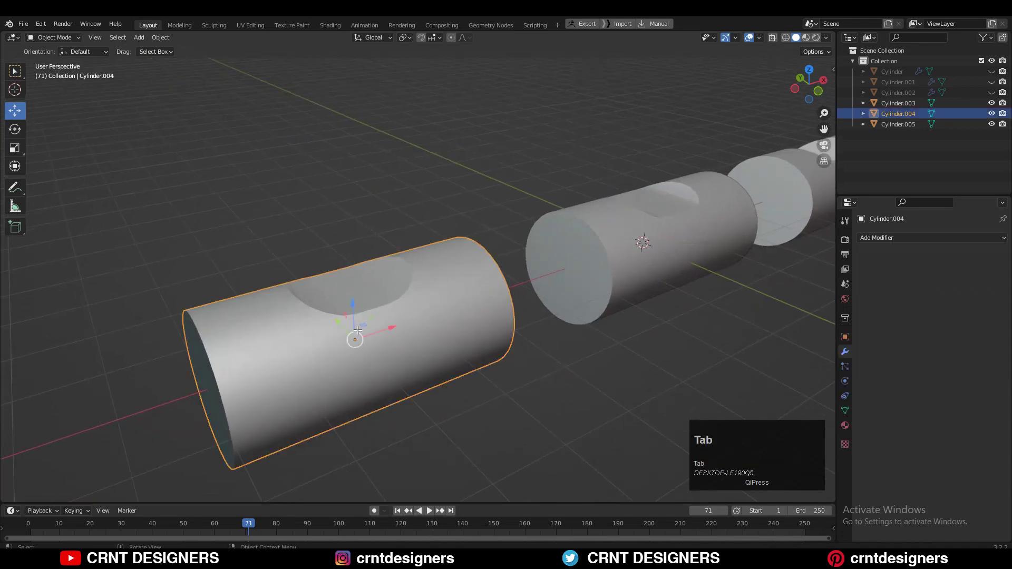
pyautogui.press('2')
pyautogui.press('3')
pyautogui.click(205, 372)
pyautogui.moveTo(238, 347); pyautogui.dragTo(215, 344, button='middle')
pyautogui.press('Tab')
# Select all three notched cylinders and apply their object transforms.
pyautogui.press('KP_7')
pyautogui.scroll(-5, 595, 190)
pyautogui.keyDown('shift'); pyautogui.moveTo(606, 182); pyautogui.dragTo(588, 207, button='middle'); pyautogui.keyUp('shift')
pyautogui.moveTo(616, 239); pyautogui.dragTo(306, 362)
pyautogui.hotkey('ctrl', 'a')
pyautogui.click(461, 268)
pyautogui.moveTo(462, 268)
pyautogui.mouseDown(button='middle')
pyautogui.moveTo(495, 258)
pyautogui.moveTo(511, 211)
pyautogui.moveTo(481, 268)
pyautogui.mouseUp(button='middle')
pyautogui.scroll(3, 511, 211)
pyautogui.press('Tab')
pyautogui.press('Tab')
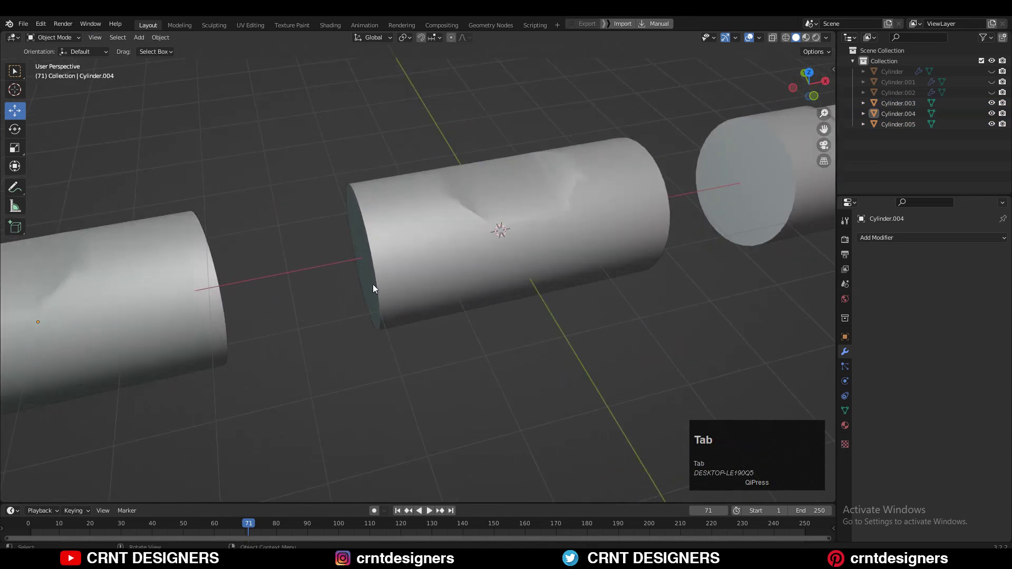
# Delete the end cap faces of the middle cylinder.
pyautogui.moveTo(372, 284); pyautogui.dragTo(708, 251, button='middle')
pyautogui.click(453, 256)
pyautogui.press('Tab')
pyautogui.press('3')
pyautogui.click(527, 219)
pyautogui.press('x')
pyautogui.click(527, 221)
pyautogui.press('Tab')
# Delete both end cap faces of the positive-X cylinder.
pyautogui.click(721, 190)
pyautogui.keyDown('shift'); pyautogui.moveTo(721, 192); pyautogui.dragTo(420, 295, button='middle'); pyautogui.keyUp('shift')
pyautogui.press('Tab')
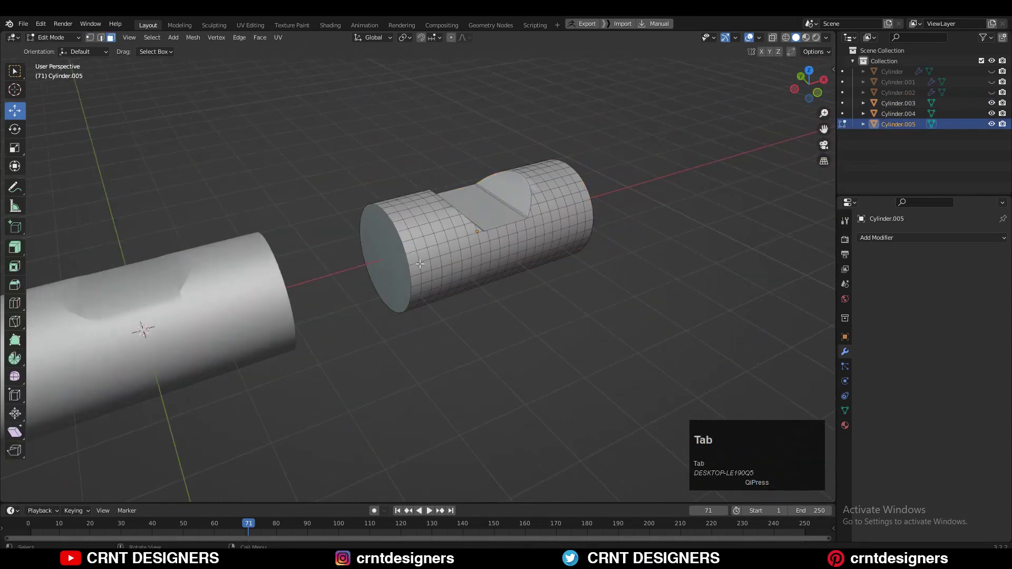
pyautogui.click(392, 263)
pyautogui.moveTo(567, 238); pyautogui.dragTo(469, 234, button='middle')
pyautogui.keyDown('shift'); pyautogui.click(589, 306); pyautogui.keyUp('shift')
pyautogui.press('x')
pyautogui.click(593, 310)
pyautogui.scroll(-4, 432, 321)
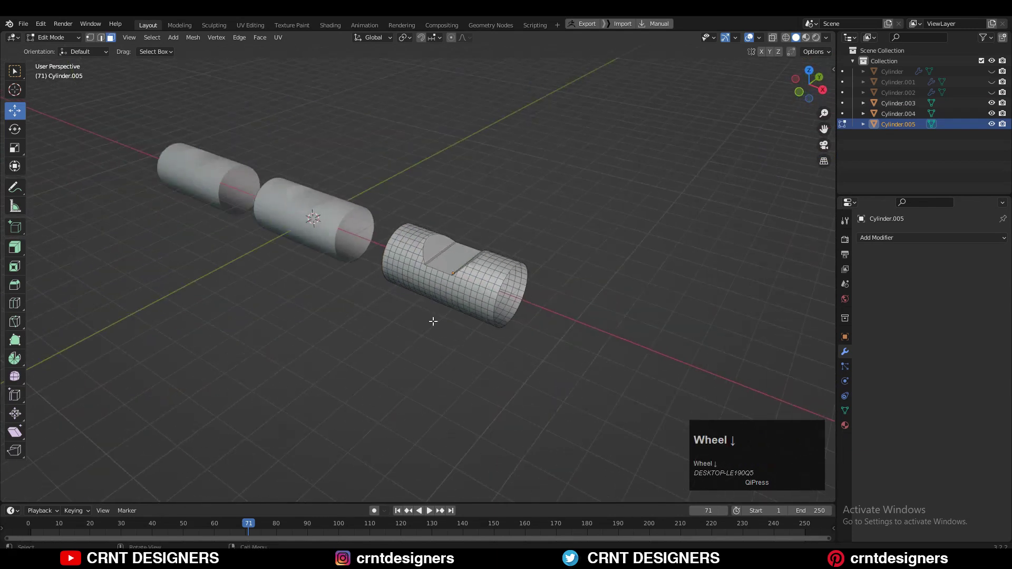
pyautogui.press('Tab')
# On the negative-X cylinder, connect the two opposite rim vertices with an edge across the middle of the notch.
pyautogui.keyDown('shift'); pyautogui.moveTo(490, 367); pyautogui.dragTo(749, 448, button='middle'); pyautogui.keyUp('shift')
pyautogui.scroll(3, 495, 267)
pyautogui.click(494, 267)
pyautogui.moveTo(409, 289); pyautogui.dragTo(521, 346, button='middle')
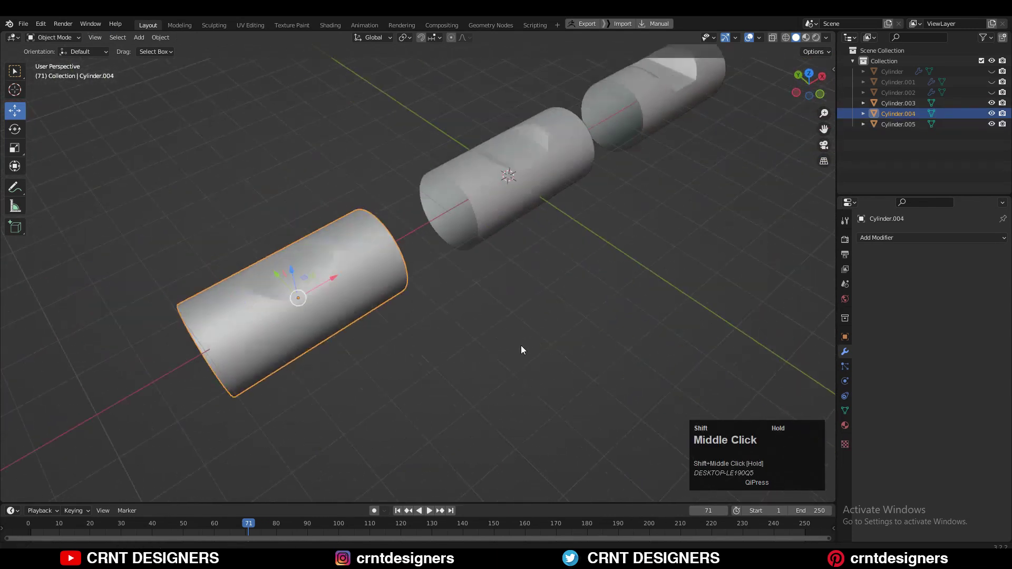
pyautogui.scroll(2, 521, 346)
pyautogui.keyDown('shift'); pyautogui.moveTo(369, 303); pyautogui.dragTo(441, 318, button='middle'); pyautogui.keyUp('shift')
pyautogui.moveTo(522, 316); pyautogui.dragTo(469, 316, button='middle')
pyautogui.press('Tab')
pyautogui.press('1')
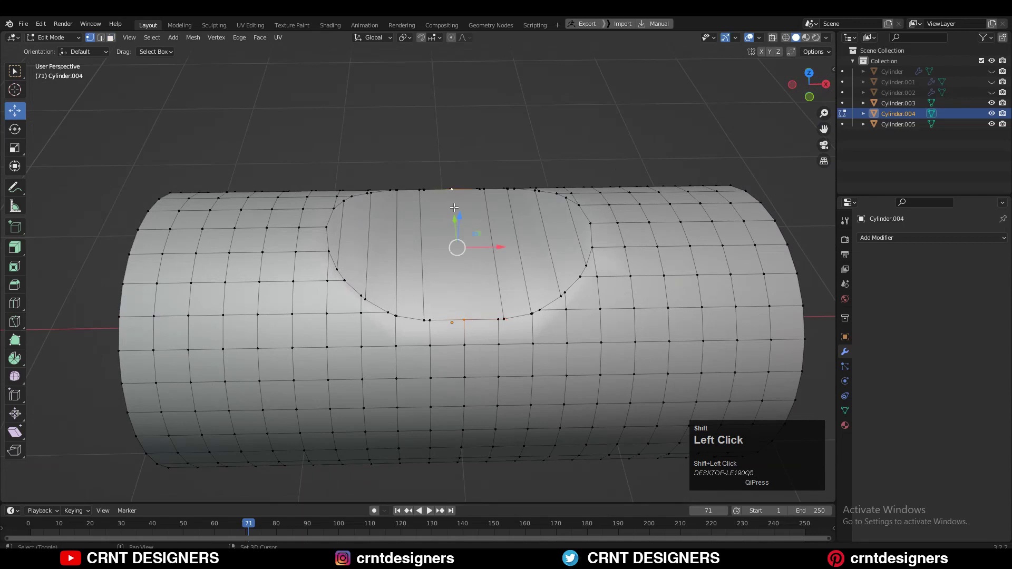
pyautogui.rightClick(454, 210)
pyautogui.click(455, 211)
pyautogui.keyDown('shift'); pyautogui.moveTo(454, 211); pyautogui.dragTo(319, 215, button='middle'); pyautogui.keyUp('shift')
# Knife a support edge just outside the positive-X half of the notch rim, following its curve.
pyautogui.click(15, 321)
pyautogui.scroll(3, 302, 354)
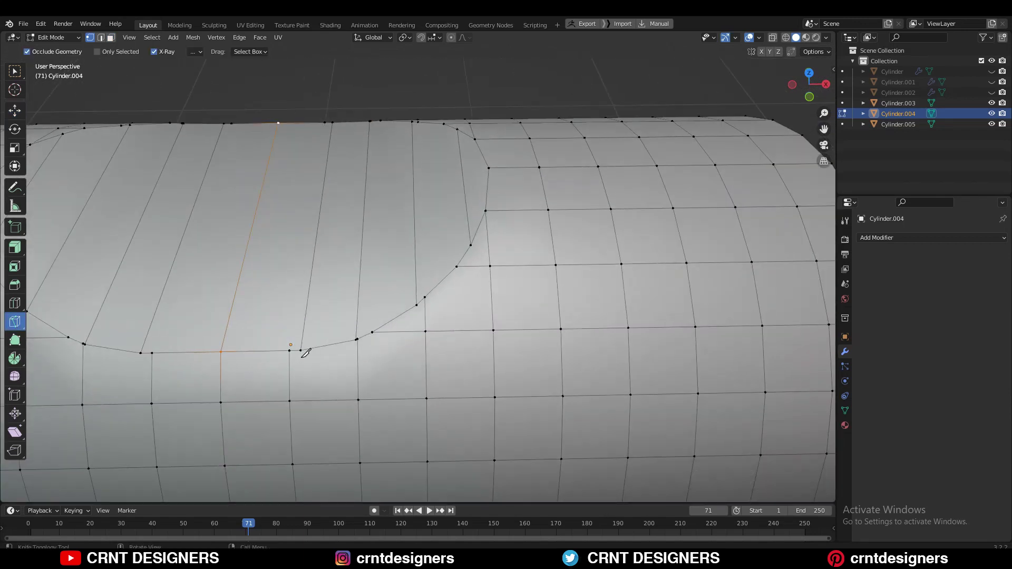
pyautogui.click(301, 358)
pyautogui.scroll(1, 425, 310)
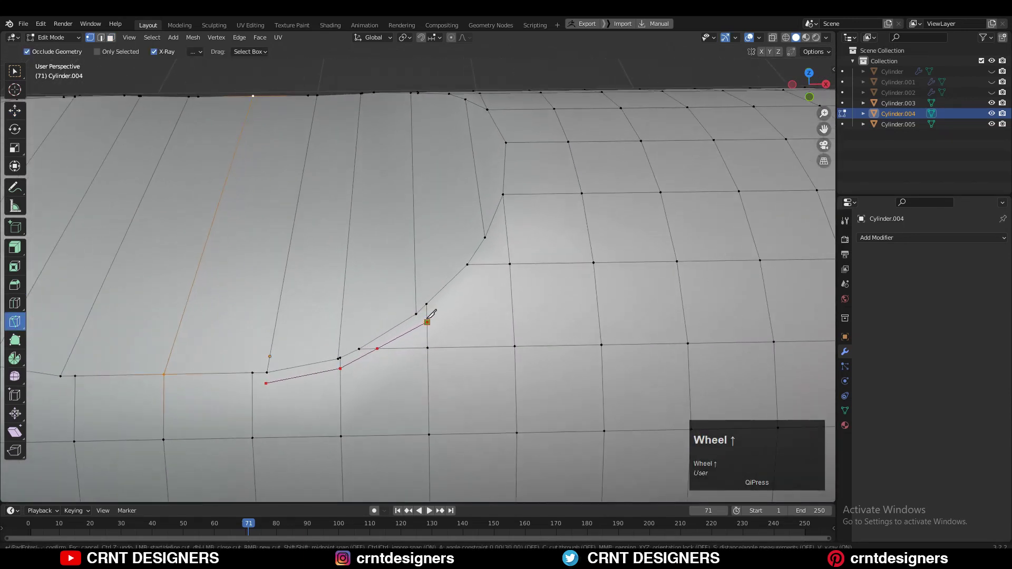
pyautogui.click(421, 310)
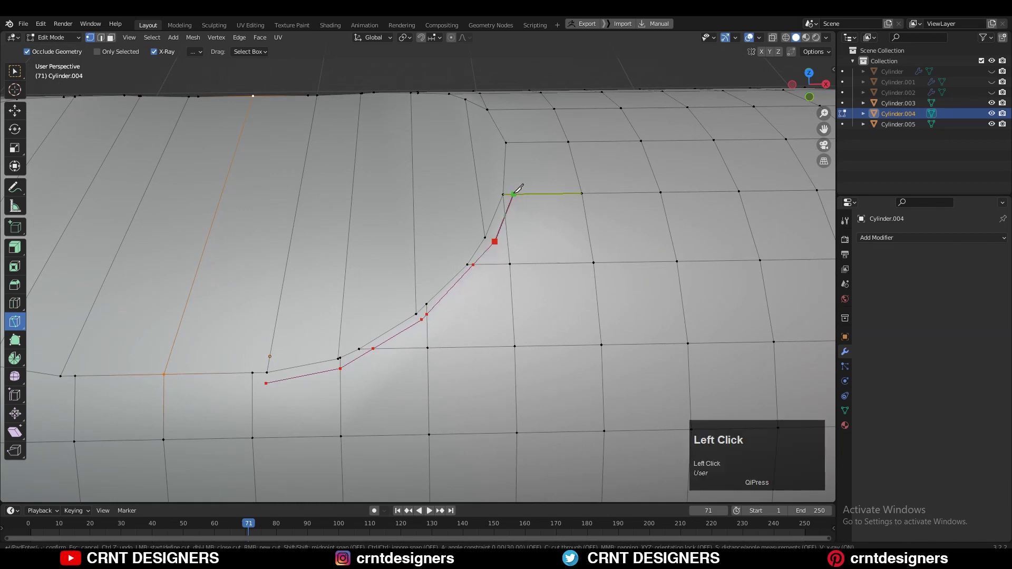
pyautogui.click(515, 142)
pyautogui.press('Return')
# Extend the support edge along the notch rim to the vertical edge at the notch's middle.
pyautogui.scroll(-4, 536, 208)
pyautogui.moveTo(515, 142); pyautogui.dragTo(524, 215, button='middle')
pyautogui.scroll(3, 524, 215)
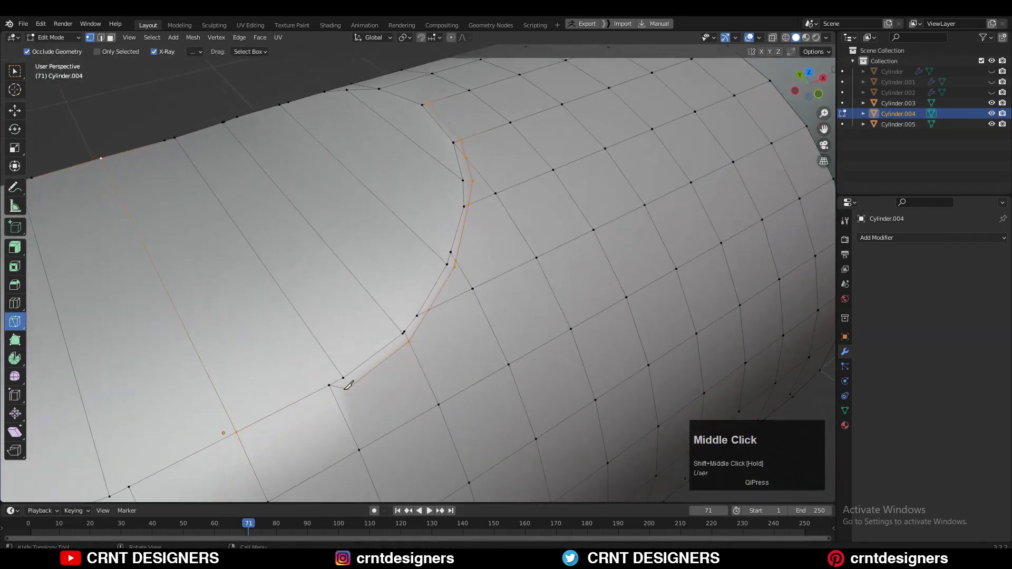
pyautogui.press('w')
pyautogui.rightClick(345, 350)
pyautogui.click(317, 331)
pyautogui.scroll(-2, 317, 331)
pyautogui.moveTo(316, 331); pyautogui.dragTo(293, 328, button='middle')
pyautogui.scroll(1, 293, 329)
pyautogui.press('Return')
pyautogui.press('w')
# Merge the close vertex pairs along the front part of the notch rim using At Last.
pyautogui.click(407, 367)
pyautogui.keyDown('shift'); pyautogui.click(418, 365); pyautogui.keyUp('shift')
pyautogui.press('m')
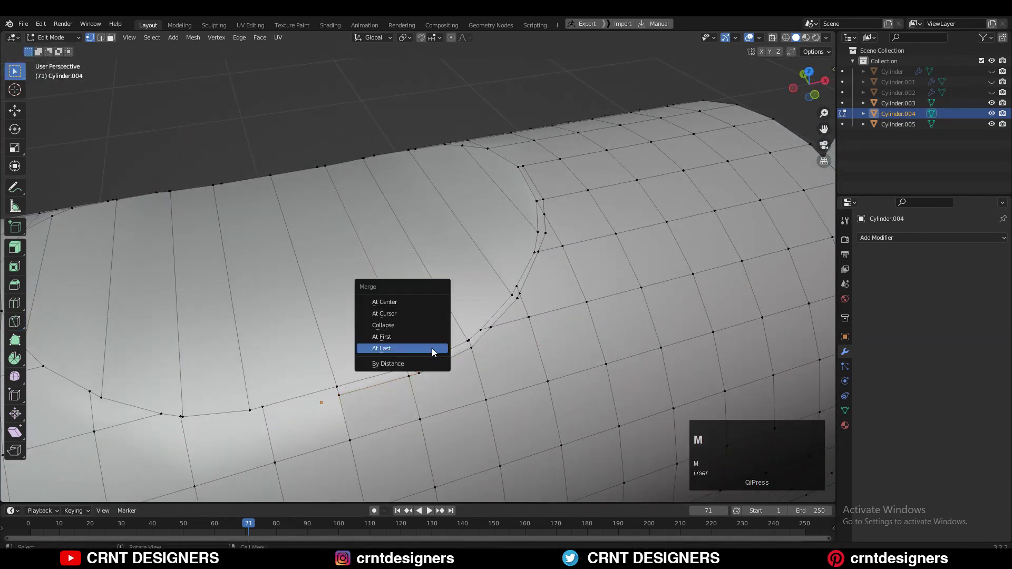
pyautogui.click(431, 350)
pyautogui.click(409, 376)
pyautogui.moveTo(485, 345); pyautogui.dragTo(491, 298, button='middle')
pyautogui.press('m')
pyautogui.click(524, 291)
# Connect the inner rim vertex to the support edge on the notch's positive-X curve and merge the adjacent duplicate vertex At Last.
pyautogui.click(478, 299)
pyautogui.keyDown('shift'); pyautogui.click(482, 306); pyautogui.keyUp('shift')
pyautogui.rightClick(538, 299)
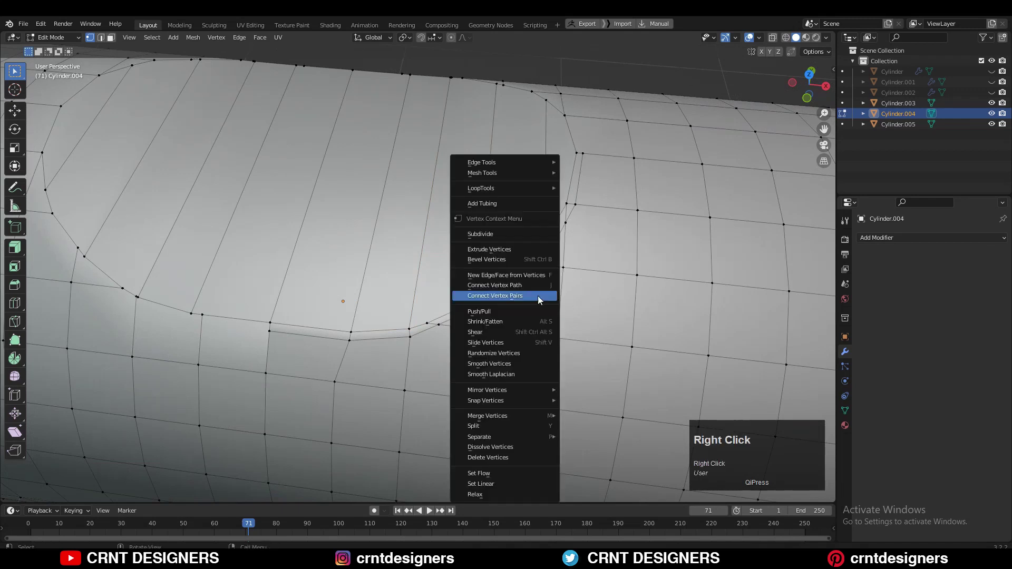
pyautogui.click(538, 298)
pyautogui.click(488, 296)
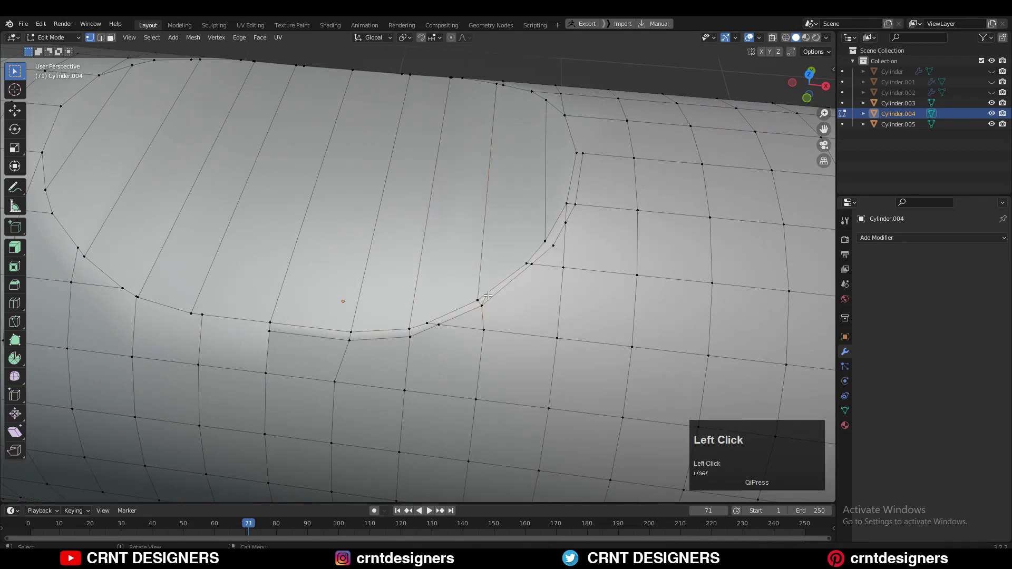
pyautogui.press('m')
pyautogui.click(514, 275)
pyautogui.keyDown('shift'); pyautogui.moveTo(535, 258); pyautogui.dragTo(471, 290, button='middle'); pyautogui.keyUp('shift')
pyautogui.scroll(1, 472, 291)
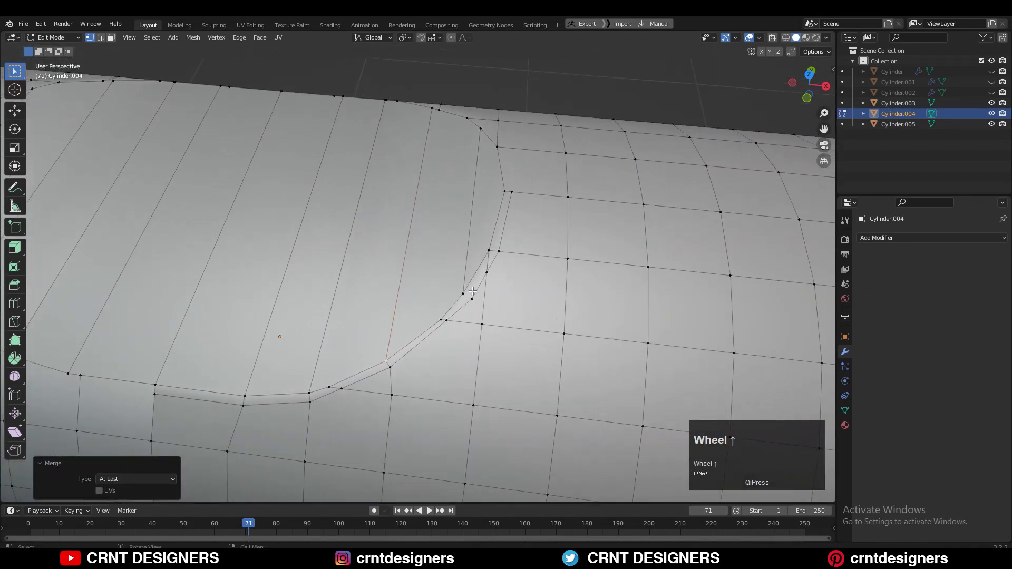
# Slide the support-edge vertex near the notch's positive-X curve closer to the rim.
pyautogui.click(453, 320)
pyautogui.press('g')
pyautogui.press('g')
pyautogui.click(456, 322)
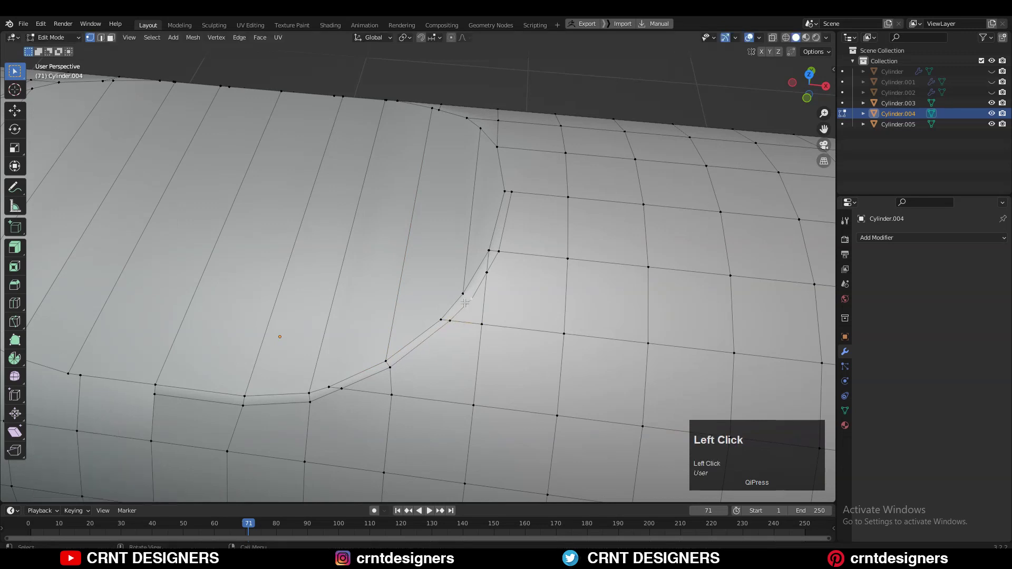
# Connect the next inner and outer rim vertices on the positive-X curve and merge the extra vertex beside them.
pyautogui.click(463, 292)
pyautogui.click(486, 283)
pyautogui.moveTo(486, 283); pyautogui.dragTo(401, 306, button='middle')
pyautogui.click(462, 307)
pyautogui.press('m')
pyautogui.click(473, 281)
pyautogui.scroll(3, 443, 320)
pyautogui.keyDown('shift'); pyautogui.moveTo(401, 305); pyautogui.dragTo(480, 284, button='middle'); pyautogui.keyUp('shift')
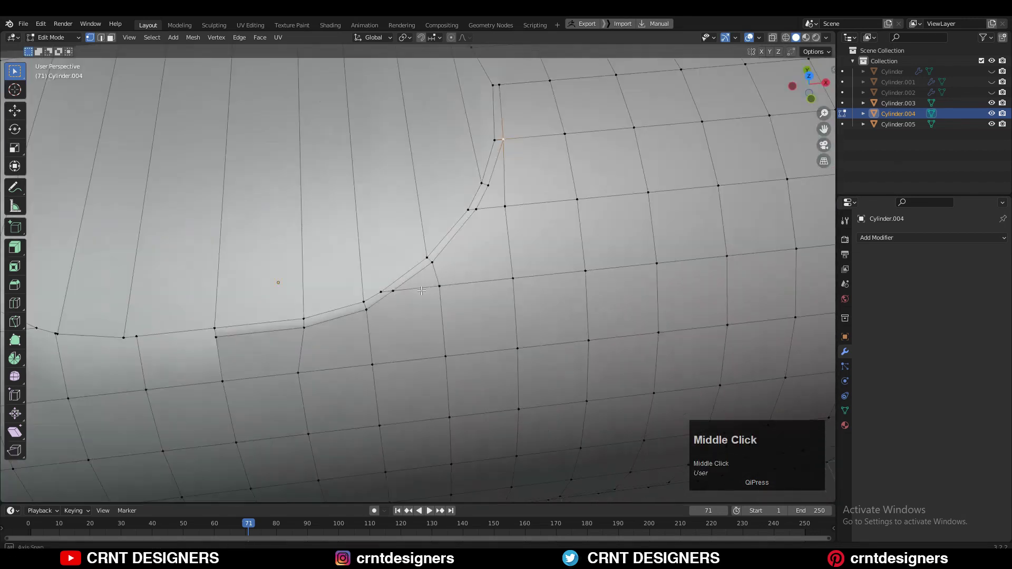
# Insert a loop cut beside the notch's positive-X curve and connect its end to the support-edge vertex above.
pyautogui.hotkey('ctrl', 'r')
pyautogui.click(484, 278)
pyautogui.click(483, 278)
pyautogui.click(483, 277)
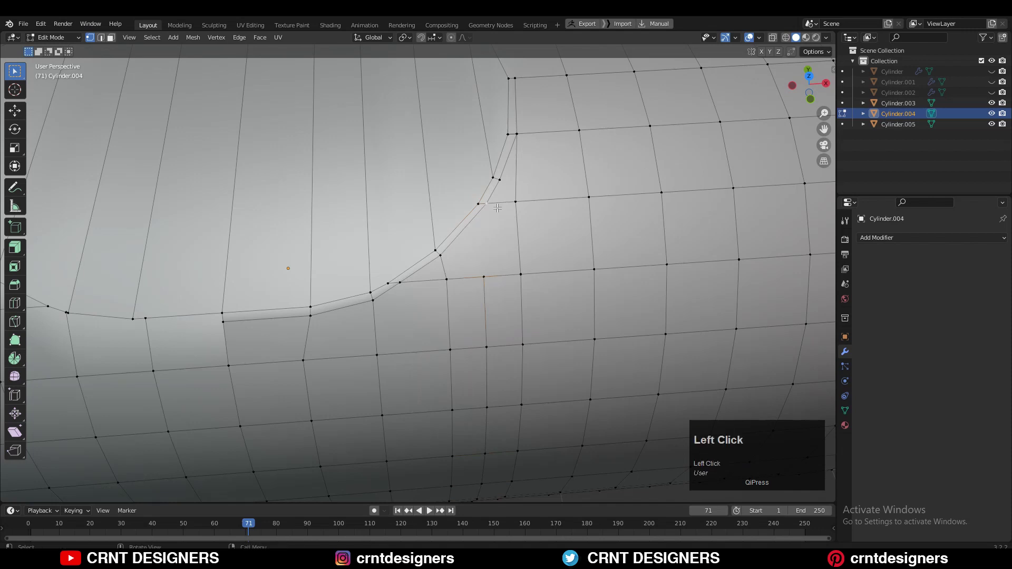
pyautogui.rightClick(497, 208)
pyautogui.click(530, 228)
# Slide the new edge loop along the cylinder surface.
pyautogui.press('2')
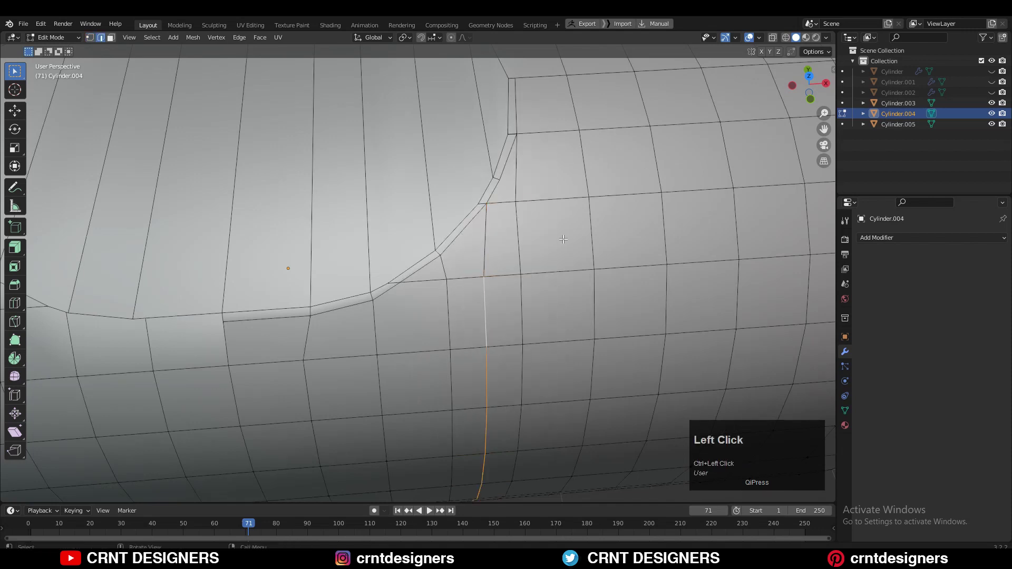
pyautogui.press('g')
pyautogui.press('g')
pyautogui.click(568, 239)
pyautogui.moveTo(568, 238); pyautogui.dragTo(596, 187, button='middle')
# Check the face loops around the notch corner and dissolve the inserted edge loop.
pyautogui.press('3')
pyautogui.click(454, 233)
pyautogui.scroll(1, 474, 225)
pyautogui.click(472, 225)
pyautogui.scroll(-3, 472, 225)
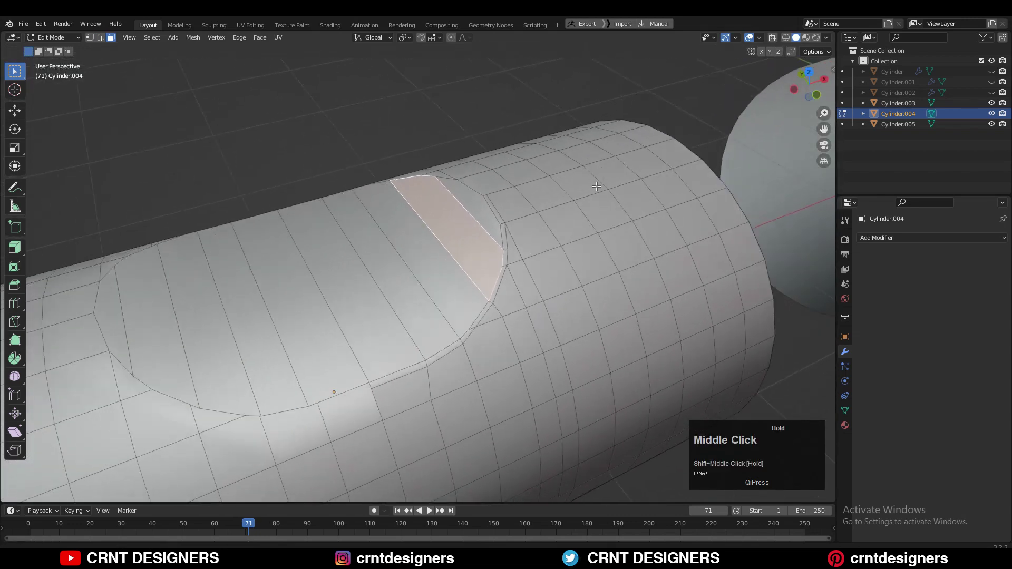
pyautogui.click(596, 186)
pyautogui.moveTo(526, 272); pyautogui.dragTo(432, 285, button='middle')
pyautogui.press('2')
pyautogui.hotkey('ctrl', 'x')
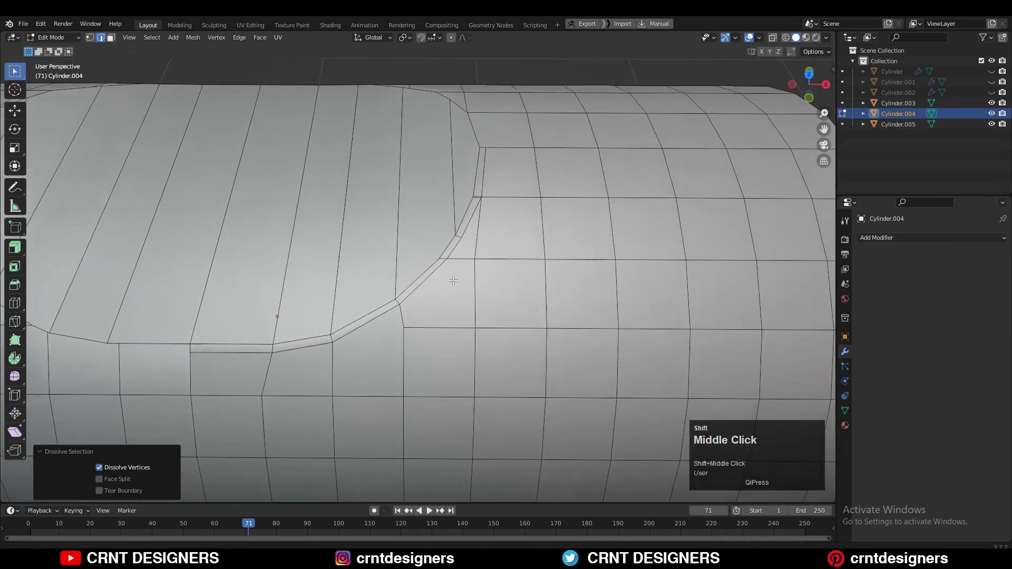
# Try merging vertices and dissolving the short edge between the rim and support edge on the positive-X curve.
pyautogui.press('1')
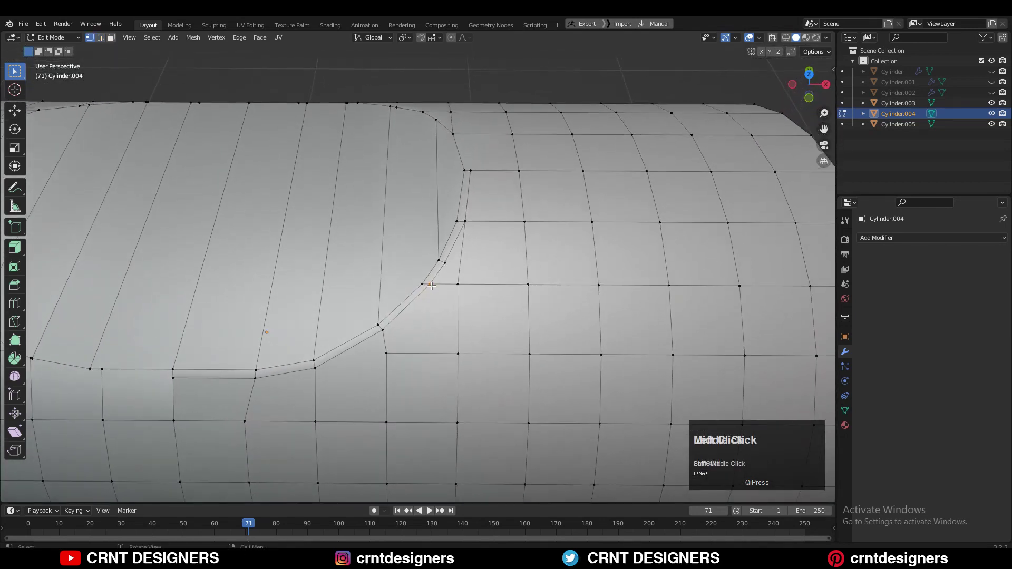
pyautogui.press('m')
pyautogui.click(455, 267)
pyautogui.hotkey('ctrl', 'z')
pyautogui.press('2')
pyautogui.click(426, 284)
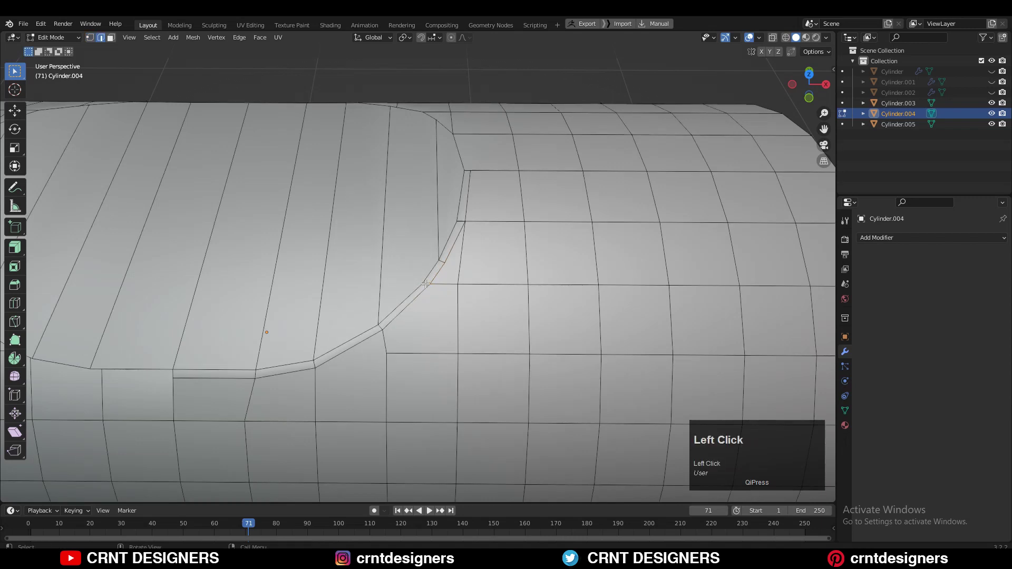
pyautogui.hotkey('ctrl', 'x')
pyautogui.hotkey('ctrl', 'z')
# Connect the support-edge corner vertex to the nearest grid vertex and dissolve the redundant edges beside it.
pyautogui.press('1')
pyautogui.click(446, 271)
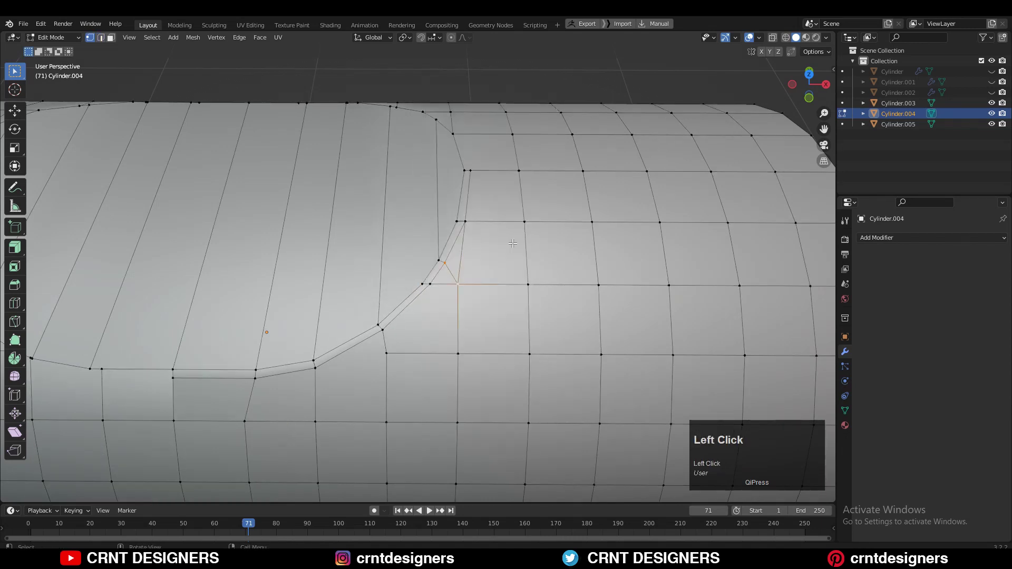
pyautogui.press('2')
pyautogui.hotkey('ctrl', 'x')
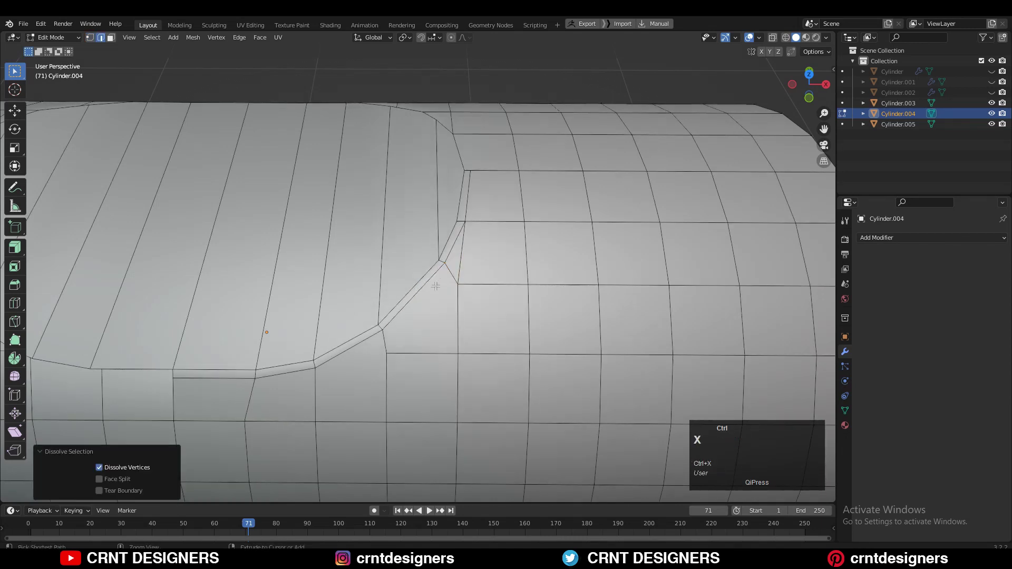
# Insert a centred loop cut below the notch's positive-X curve and connect its end vertex to the support-edge corner vertex.
pyautogui.moveTo(435, 286); pyautogui.dragTo(443, 283, button='middle')
pyautogui.hotkey('ctrl', 'r')
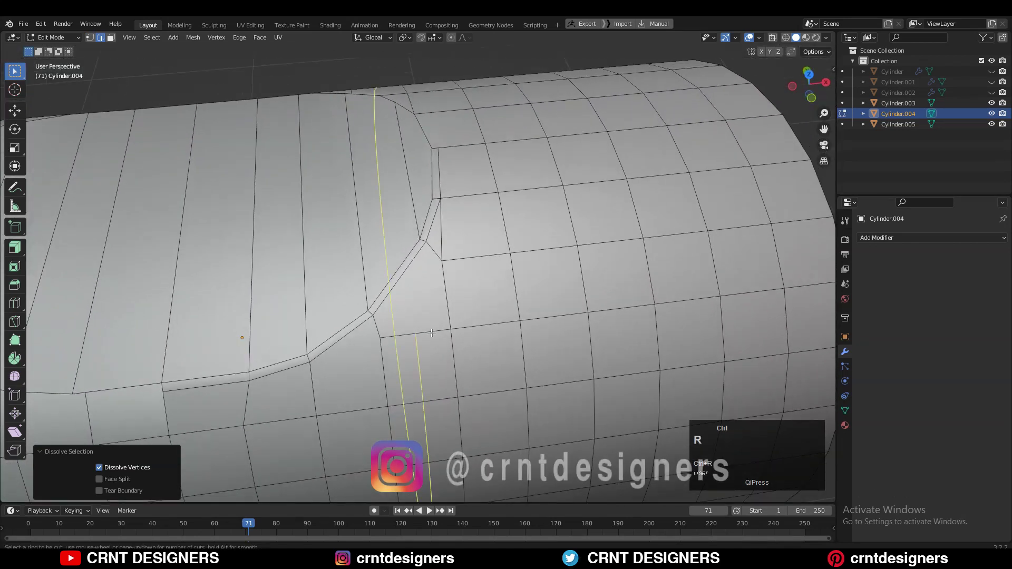
pyautogui.click(415, 332)
pyautogui.rightClick(415, 332)
pyautogui.press('1')
pyautogui.click(415, 333)
pyautogui.keyDown('shift'); pyautogui.click(426, 243); pyautogui.keyUp('shift')
pyautogui.rightClick(422, 286)
pyautogui.click(421, 286)
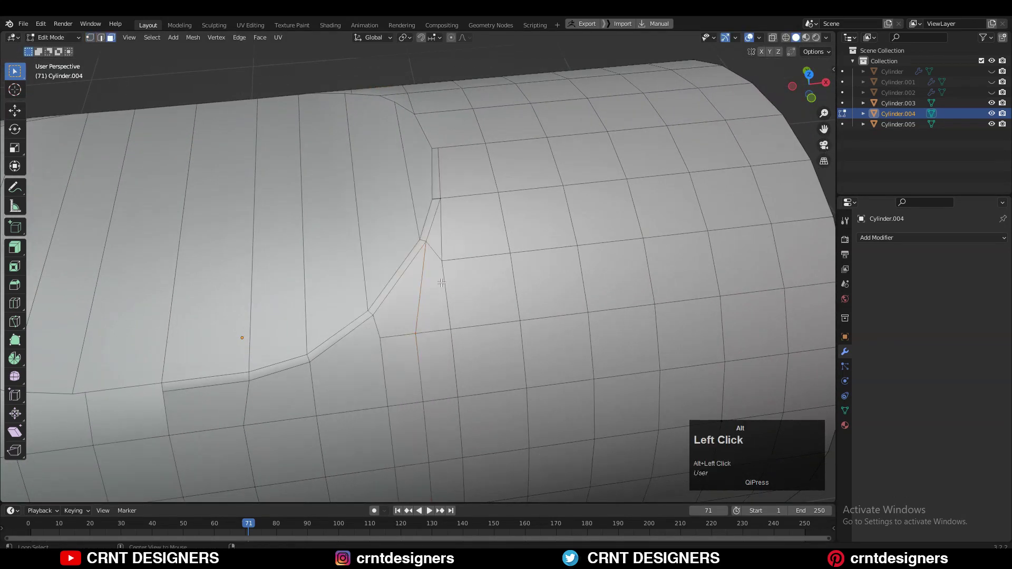
# Connect the grid vertex below the curve to the neighbouring support-edge vertex, closing the face loop with quads.
pyautogui.keyDown('alt'); pyautogui.click(442, 283); pyautogui.keyUp('alt')
pyautogui.moveTo(442, 283); pyautogui.dragTo(454, 280, button='middle')
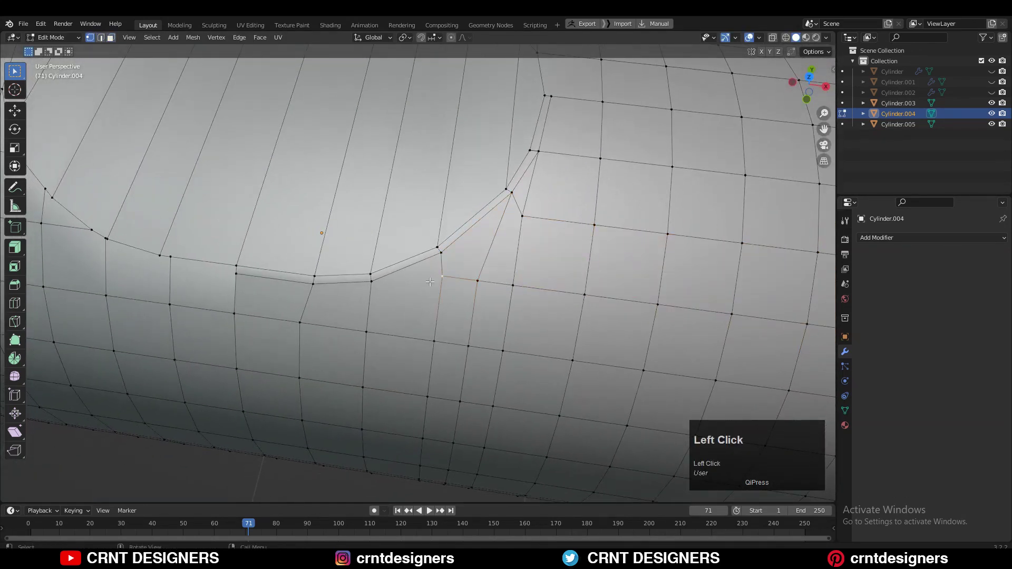
pyautogui.rightClick(381, 287)
pyautogui.click(381, 287)
pyautogui.moveTo(381, 288); pyautogui.dragTo(450, 265, button='middle')
pyautogui.press('3')
pyautogui.keyDown('alt'); pyautogui.click(410, 275); pyautogui.keyUp('alt')
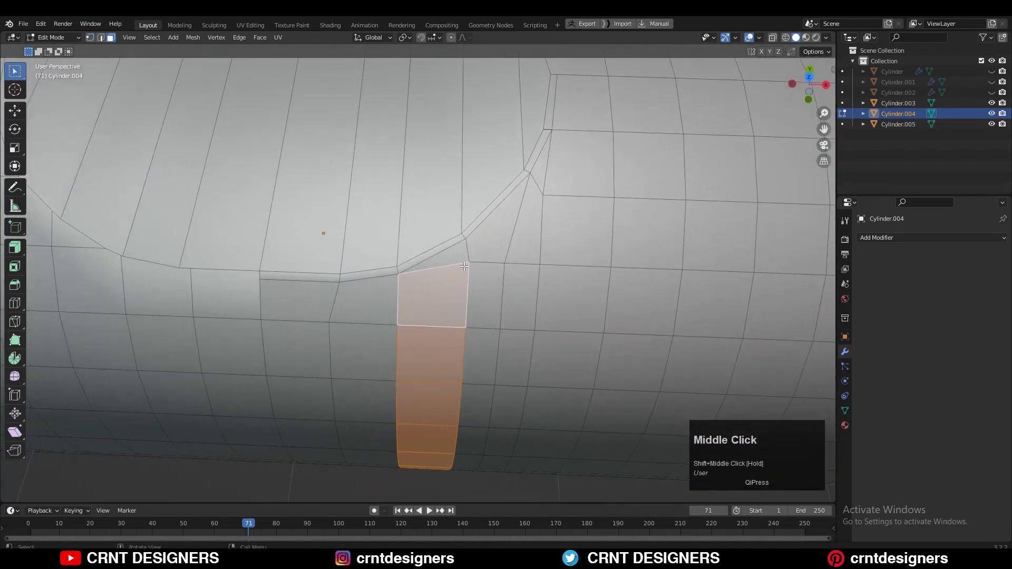
pyautogui.click(435, 292)
# Symmetrize the whole cylinder mesh in the -Y to +Y direction.
pyautogui.press('1')
pyautogui.press('a')
pyautogui.moveTo(309, 288); pyautogui.dragTo(295, 227, button='middle')
pyautogui.click(193, 37)
pyautogui.click(215, 200)
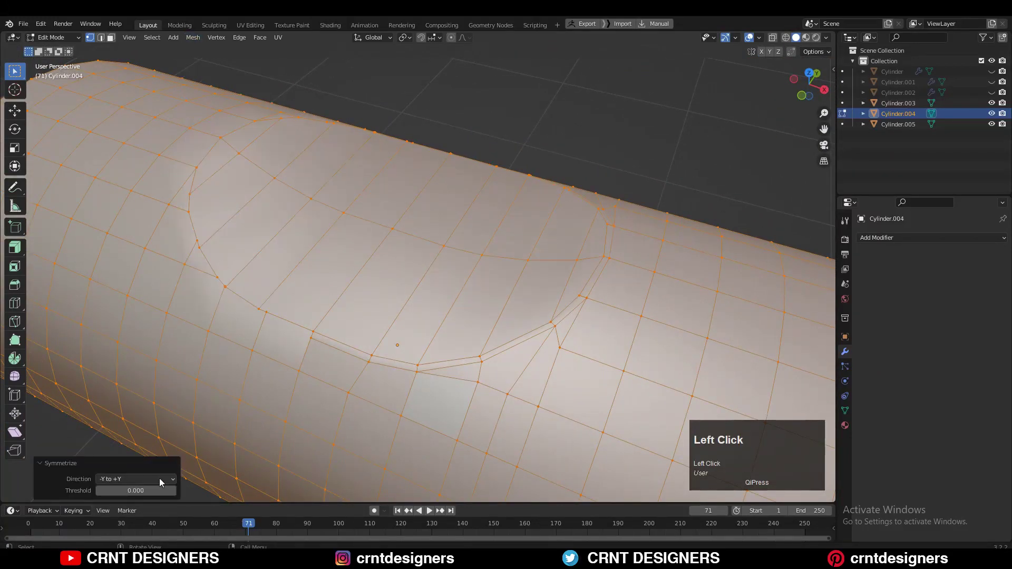
# Change the Symmetrize direction to +X to -X, then clear the mesh selection in edge select mode.
pyautogui.click(161, 480)
pyautogui.click(132, 459)
pyautogui.click(443, 380)
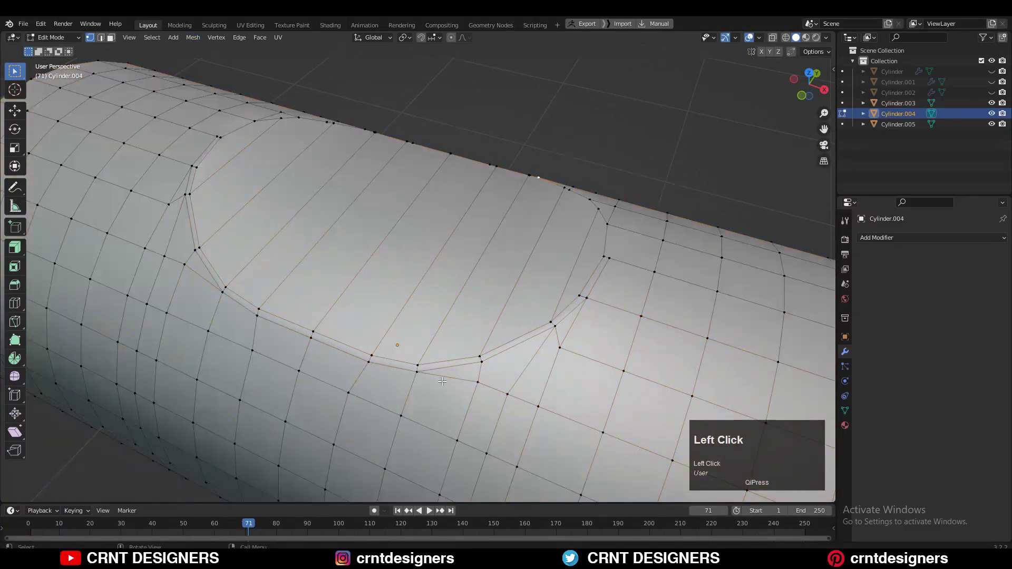
pyautogui.press('2')
pyautogui.click(443, 380)
pyautogui.press('Tab')
pyautogui.press('Tab')
pyautogui.press('Tab')
pyautogui.press('Tab')
# Select the whole cylinder mesh and symmetrize it again, using the -Y to +Y direction.
pyautogui.press('a')
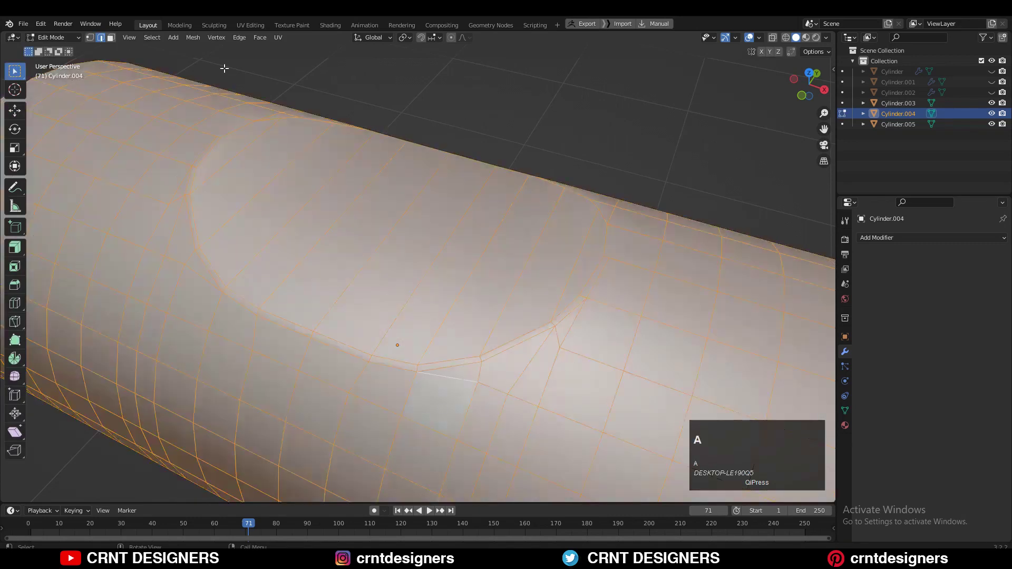
pyautogui.click(193, 36)
pyautogui.click(206, 188)
pyautogui.click(160, 434)
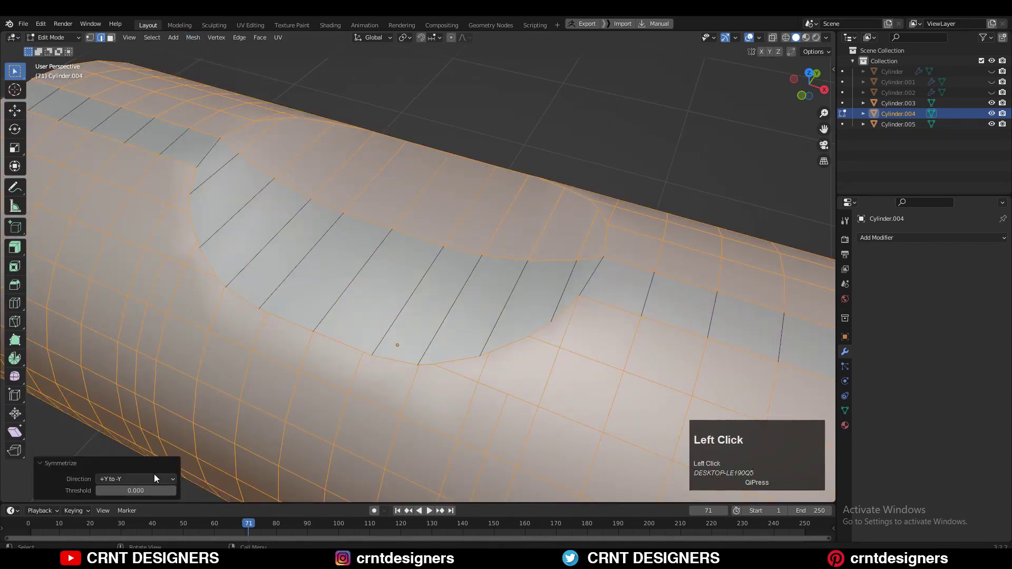
pyautogui.click(154, 477)
pyautogui.click(147, 445)
pyautogui.click(500, 334)
# Add a level 2 Subdivision modifier to the cylinder and turn off its display in Edit Mode.
pyautogui.press('Tab')
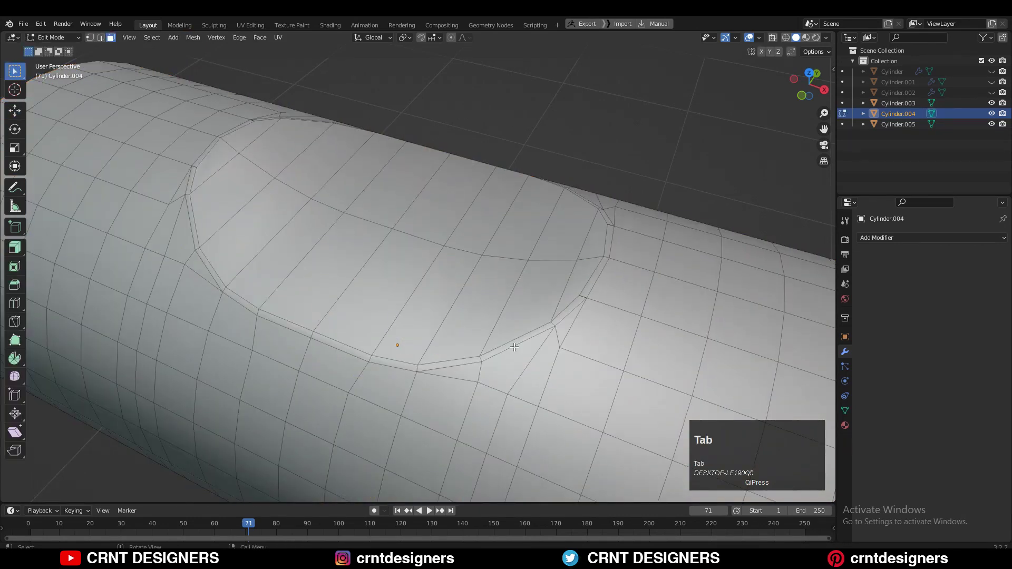
pyautogui.hotkey('ctrl', '2')
pyautogui.press('Tab')
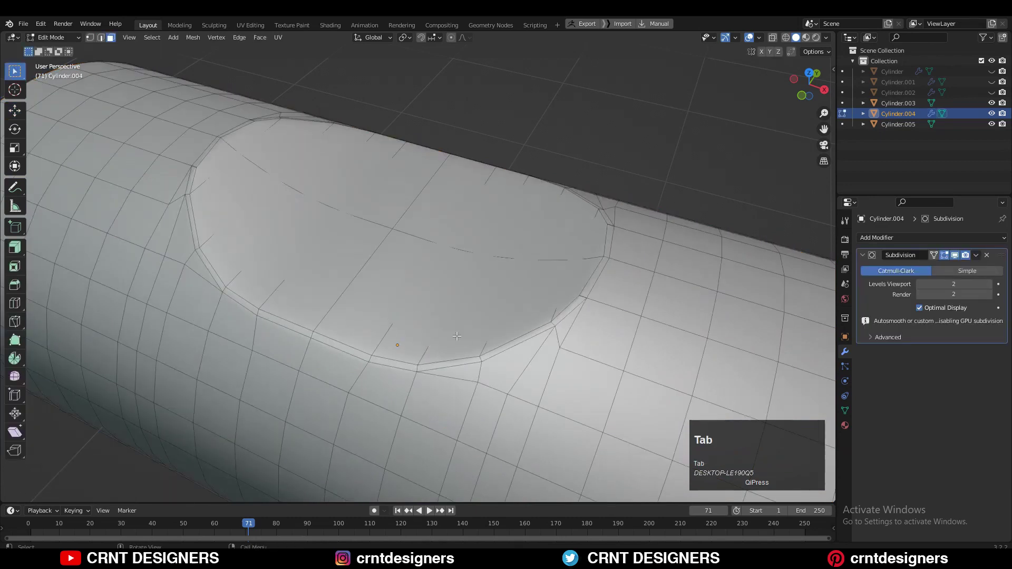
pyautogui.click(944, 257)
pyautogui.keyDown('shift'); pyautogui.moveTo(527, 327); pyautogui.dragTo(508, 297, button='middle'); pyautogui.keyUp('shift')
# Knife-cut an edge path just below the notch's lower support edge, starting at the grid vertex, and dissolve the redundant edge beside it.
pyautogui.press('1')
pyautogui.click(15, 322)
pyautogui.scroll(1, 479, 304)
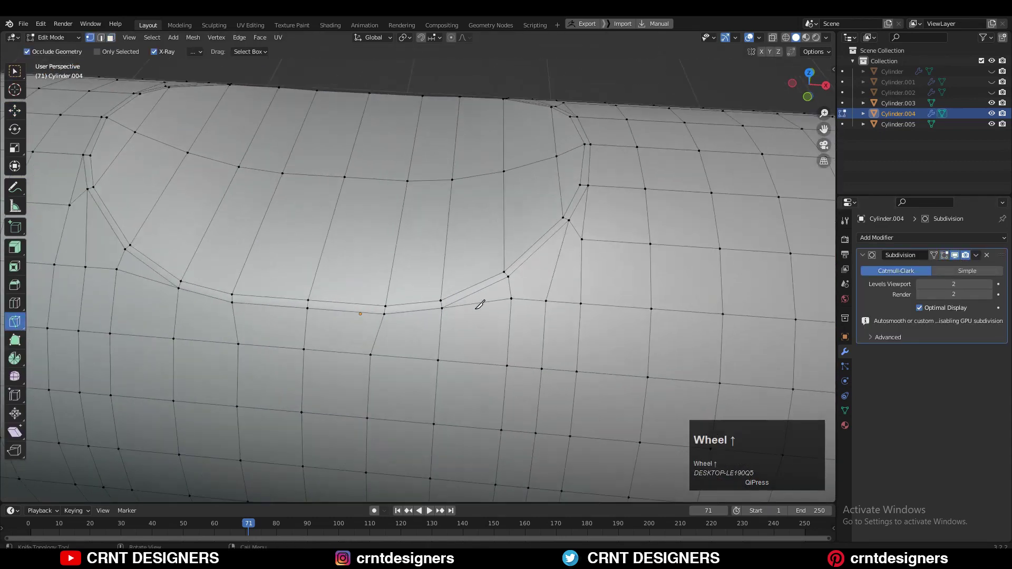
pyautogui.click(510, 299)
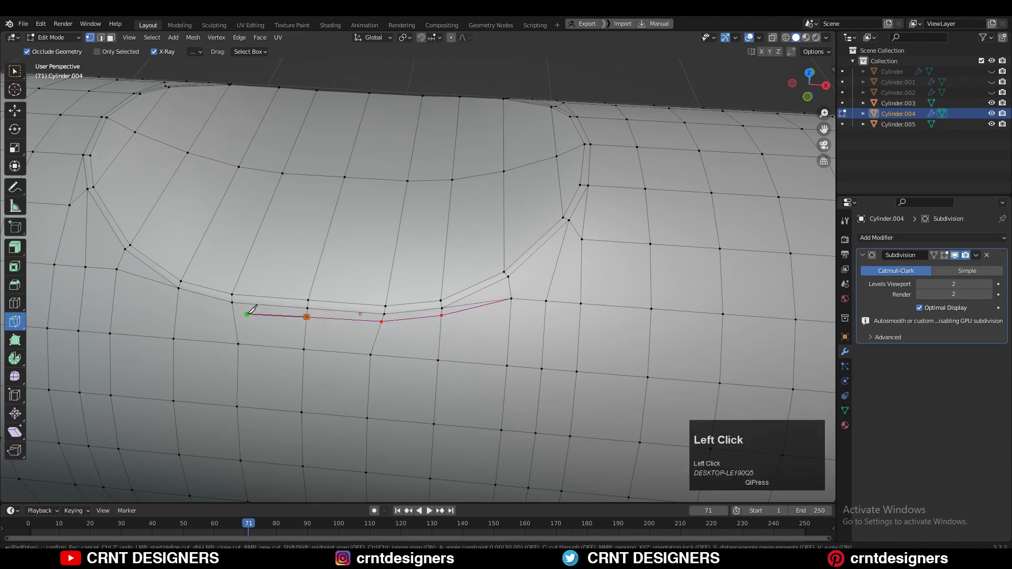
pyautogui.press('space')
pyautogui.press('w')
pyautogui.press('2')
pyautogui.click(477, 304)
pyautogui.hotkey('ctrl', 'x')
# Knife-cut a path from the corner grid vertex up alongside the notch's positive-X curve and dissolve the redundant edge next to it.
pyautogui.scroll(-1, 475, 298)
pyautogui.press('3')
pyautogui.keyDown('shift'); pyautogui.moveTo(527, 285); pyautogui.dragTo(420, 370, button='middle'); pyautogui.keyUp('shift')
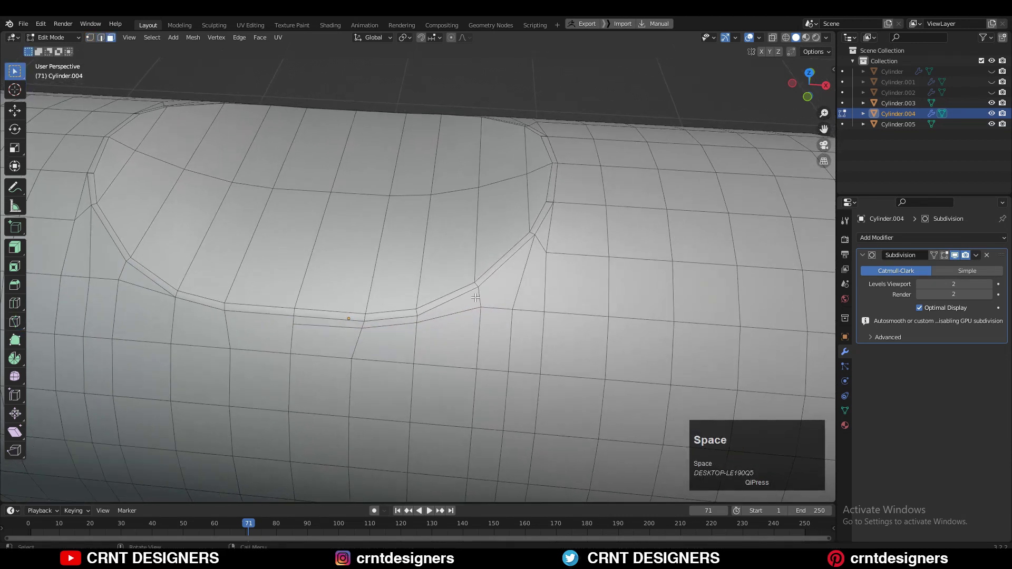
pyautogui.keyDown('alt'); pyautogui.click(479, 301); pyautogui.keyUp('alt')
pyautogui.press('1')
pyautogui.keyDown('shift'); pyautogui.moveTo(464, 316); pyautogui.dragTo(486, 256, button='middle'); pyautogui.keyUp('shift')
pyautogui.press('2')
pyautogui.keyDown('alt'); pyautogui.click(503, 269); pyautogui.keyUp('alt')
pyautogui.click(15, 321)
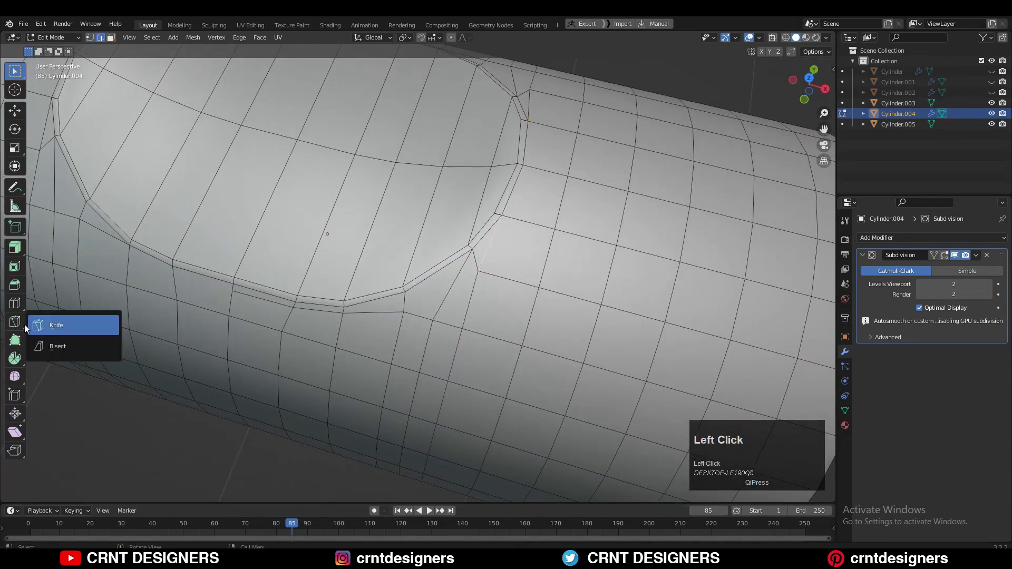
pyautogui.press('1')
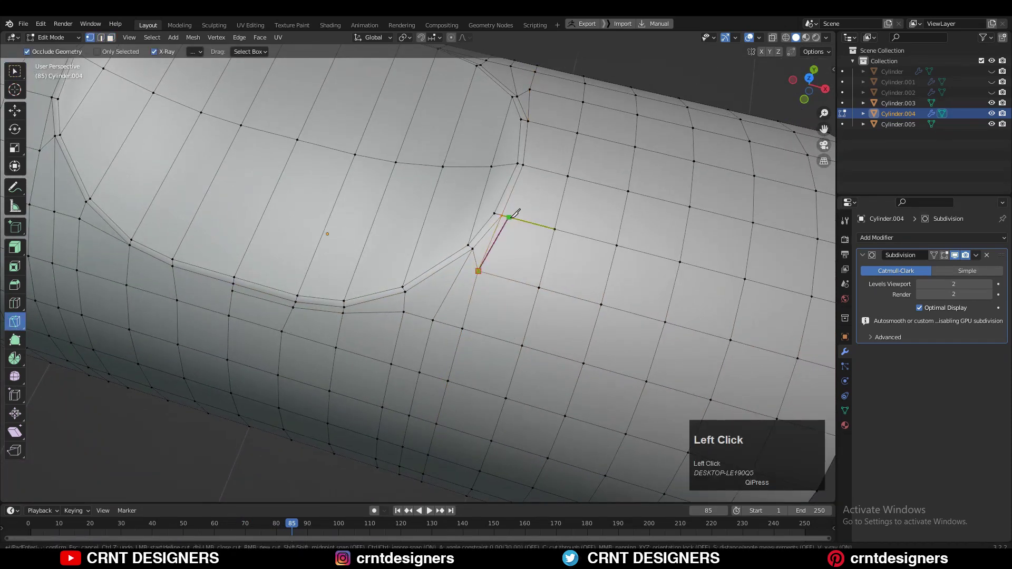
pyautogui.press('2')
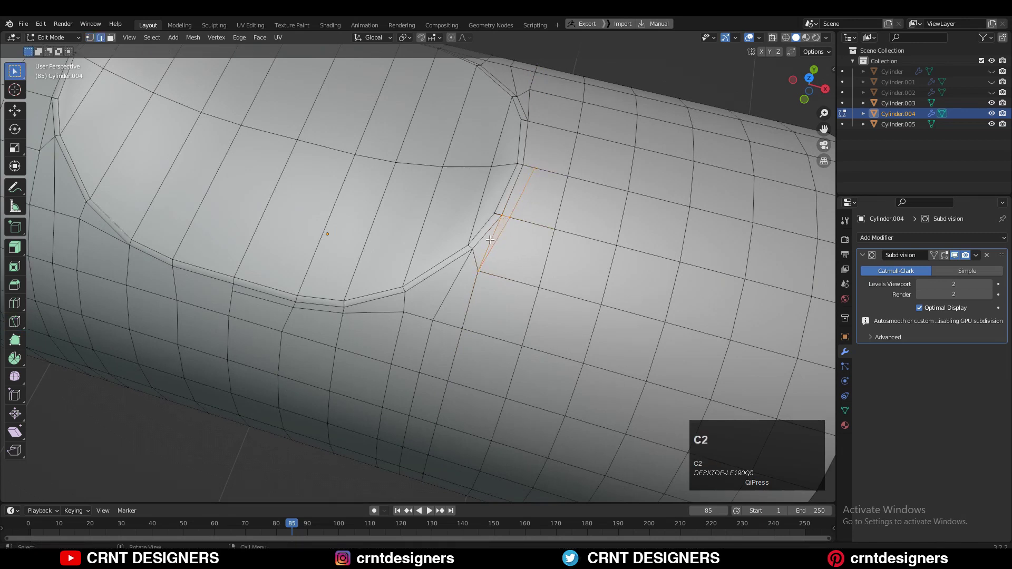
pyautogui.hotkey('ctrl', 'x')
# Select the entire mesh and symmetrize the new positive-X curve topology from -Y to +Y.
pyautogui.keyDown('alt'); pyautogui.click(496, 241); pyautogui.keyUp('alt')
pyautogui.press('a')
pyautogui.click(193, 38)
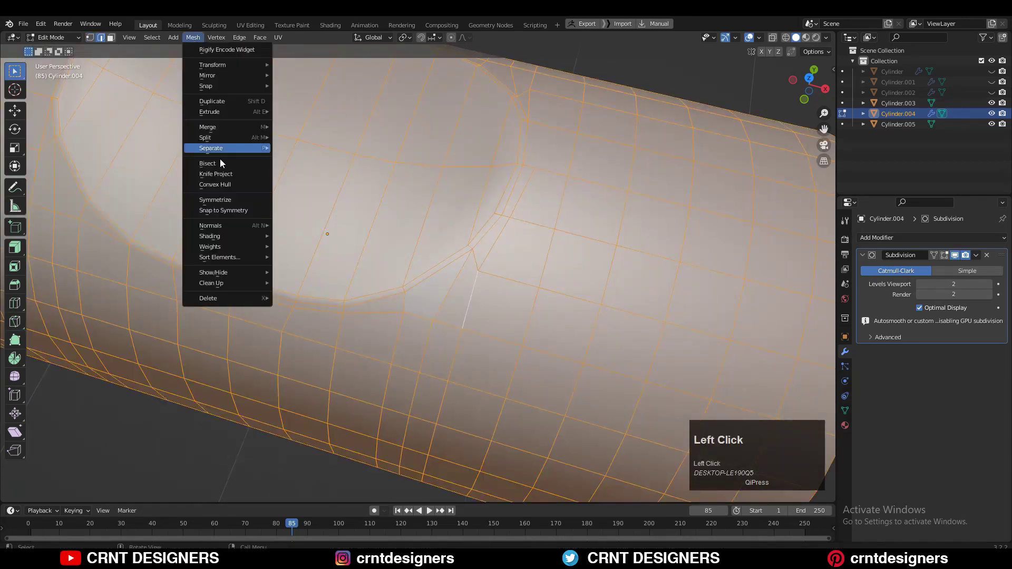
pyautogui.click(227, 199)
# Edge-slide the loop beside the notch's positive-X end outward, away from the support edge.
pyautogui.keyDown('shift'); pyautogui.moveTo(468, 154); pyautogui.dragTo(467, 159, button='middle'); pyautogui.keyUp('shift')
pyautogui.keyDown('alt'); pyautogui.click(494, 248); pyautogui.keyUp('alt')
pyautogui.press('g')
pyautogui.press('g')
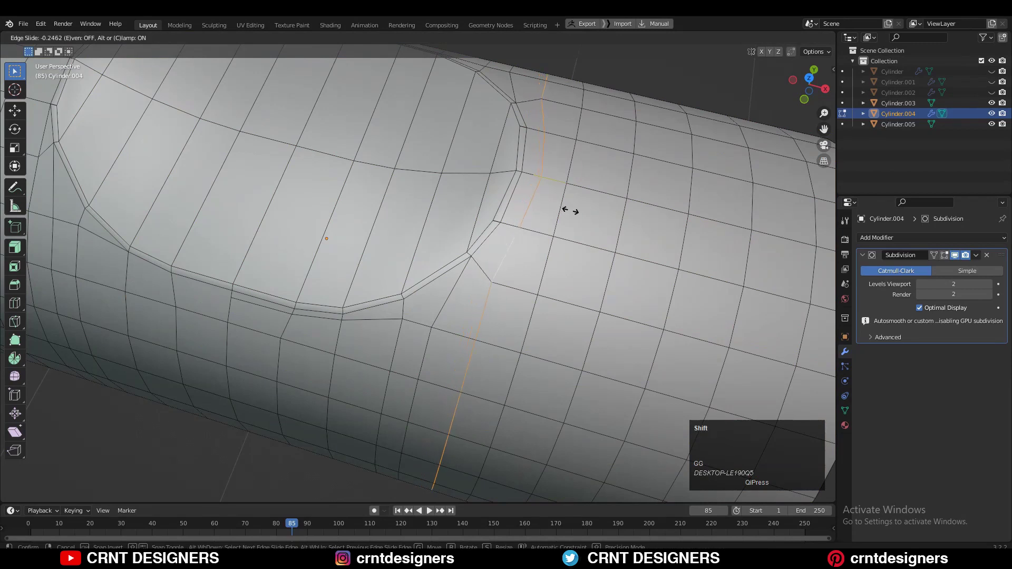
pyautogui.click(610, 205)
pyautogui.press('s')
pyautogui.rightClick(613, 204)
# Edge-slide the loop running down from the notch's positive-X corner by a factor of about 0.30.
pyautogui.press('Tab')
pyautogui.moveTo(561, 238); pyautogui.dragTo(452, 309, button='middle')
pyautogui.press('Tab')
pyautogui.keyDown('alt'); pyautogui.click(452, 310); pyautogui.keyUp('alt')
pyautogui.press('g')
pyautogui.press('g')
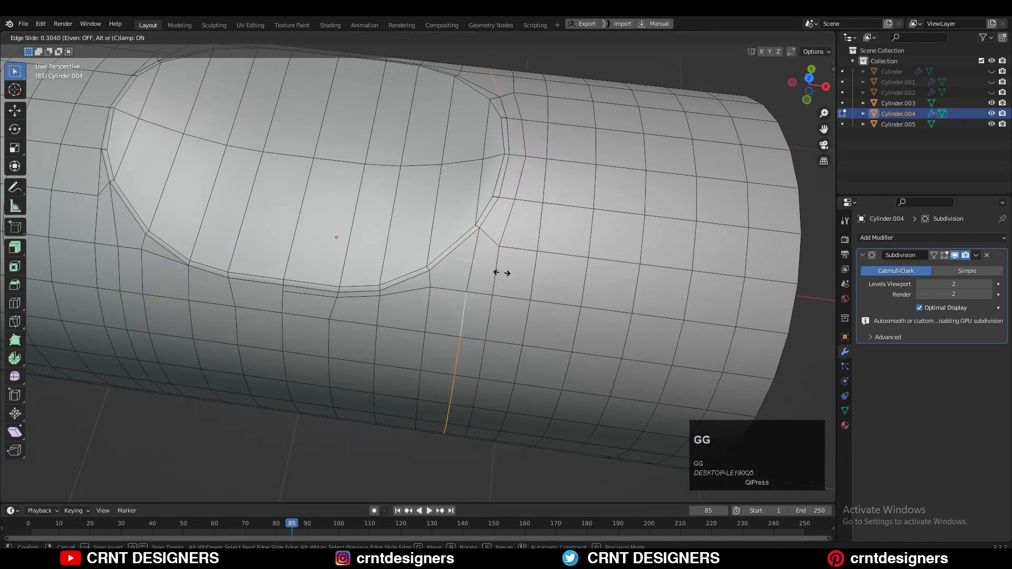
pyautogui.click(502, 273)
# Select the edge loop running down beneath the notch's lower edge and slide it to even out the grid spacing.
pyautogui.keyDown('alt'); pyautogui.click(430, 279); pyautogui.keyUp('alt')
pyautogui.keyDown('ctrl'); pyautogui.moveTo(416, 226); pyautogui.dragTo(440, 279); pyautogui.keyUp('ctrl')
pyautogui.moveTo(427, 269); pyautogui.dragTo(425, 237, button='middle')
pyautogui.keyDown('alt'); pyautogui.click(379, 305); pyautogui.keyUp('alt')
pyautogui.keyDown('ctrl'); pyautogui.moveTo(391, 238); pyautogui.dragTo(367, 309); pyautogui.keyUp('ctrl')
pyautogui.scroll(1, 368, 309)
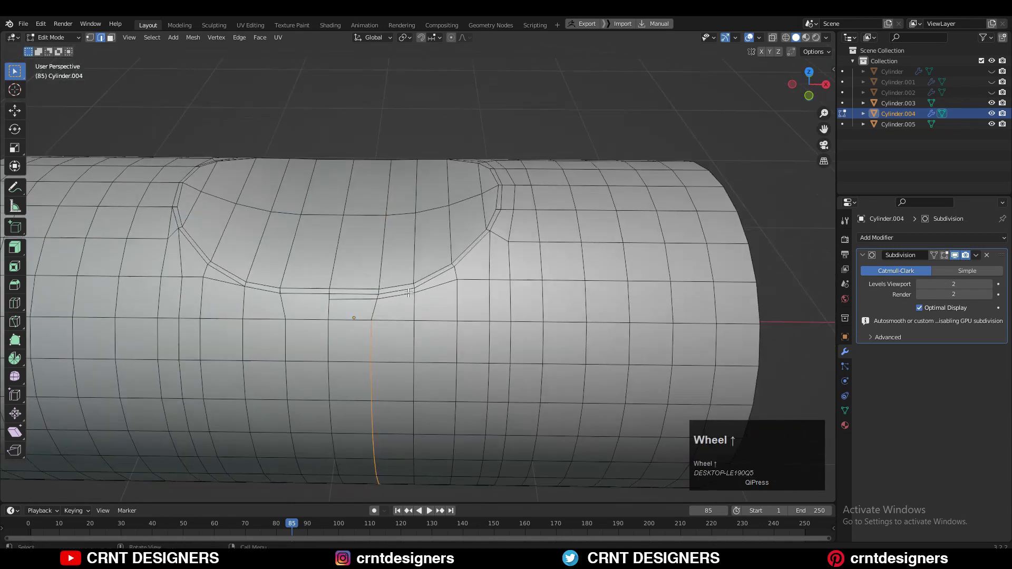
pyautogui.press('g')
pyautogui.press('g')
pyautogui.click(365, 312)
# Symmetrize the whole cylinder mesh to carry the repositioned edge loops over to the opposite side.
pyautogui.press('a')
pyautogui.moveTo(527, 297); pyautogui.dragTo(474, 347, button='middle')
pyautogui.click(192, 38)
pyautogui.click(211, 195)
pyautogui.click(116, 479)
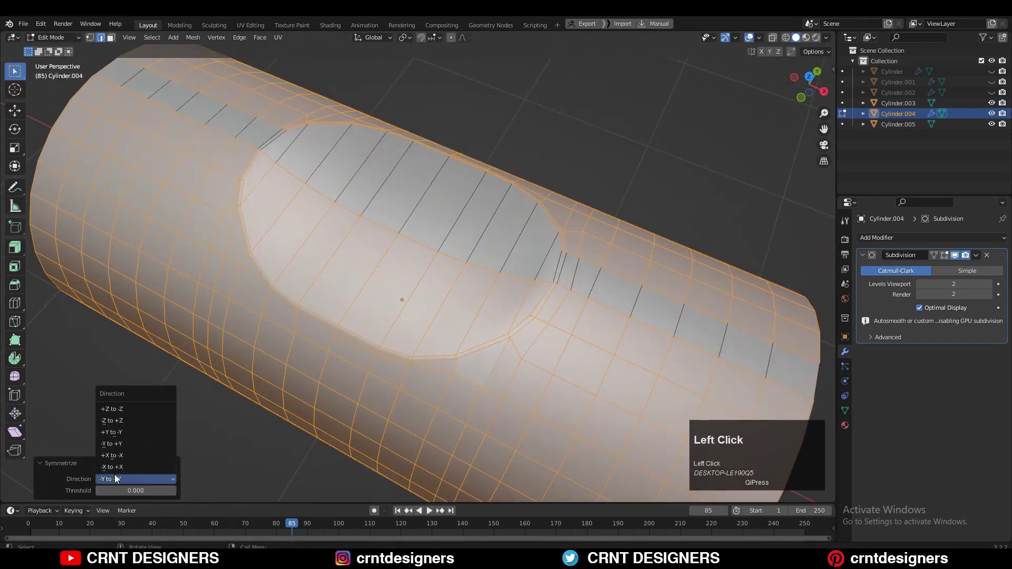
pyautogui.click(115, 474)
pyautogui.click(116, 474)
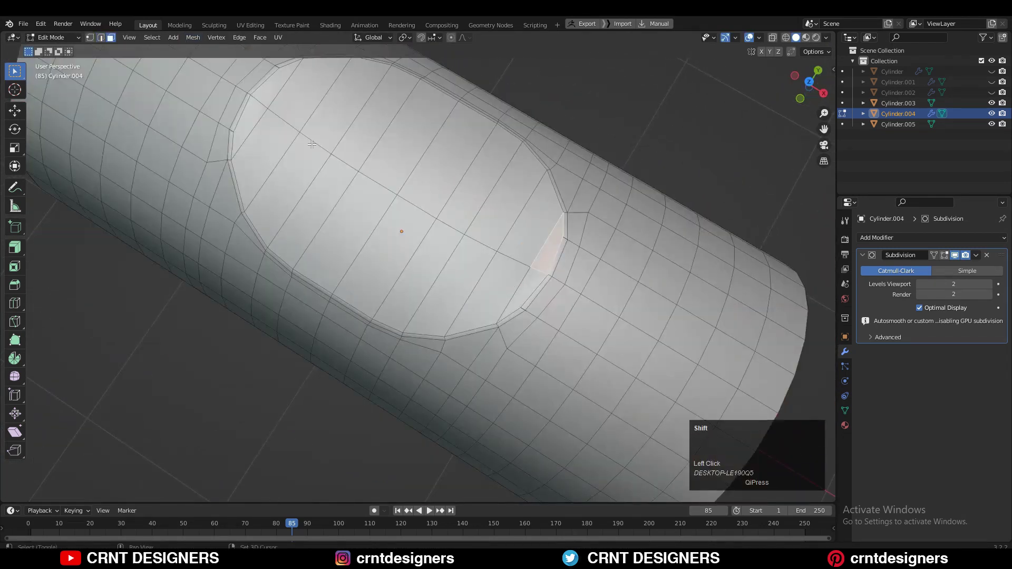
# Select all faces of the notch floor and inset them by about 0.025 m as an inner support loop.
pyautogui.keyDown('ctrl'); pyautogui.keyDown('shift'); pyautogui.click(246, 125); pyautogui.keyUp('shift'); pyautogui.keyUp('ctrl')
pyautogui.keyDown('shift'); pyautogui.moveTo(383, 251); pyautogui.dragTo(367, 279, button='middle'); pyautogui.keyUp('shift')
pyautogui.keyDown('shift'); pyautogui.click(509, 322); pyautogui.keyUp('shift')
pyautogui.keyDown('shift'); pyautogui.click(259, 109); pyautogui.keyUp('shift')
pyautogui.press('i')
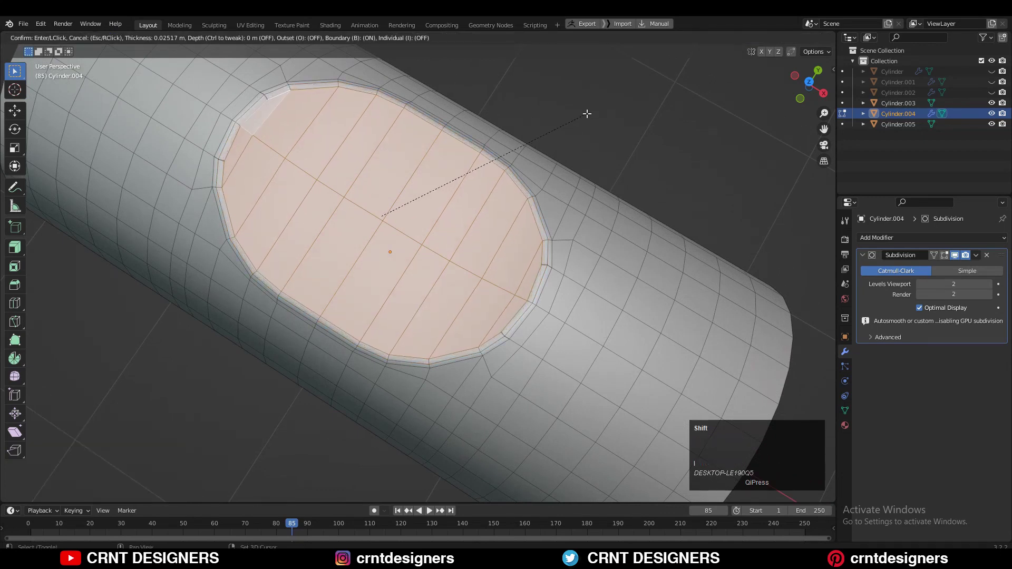
pyautogui.click(605, 113)
pyautogui.press('Tab')
pyautogui.scroll(-5, 539, 175)
pyautogui.moveTo(530, 180); pyautogui.dragTo(468, 83, button='middle')
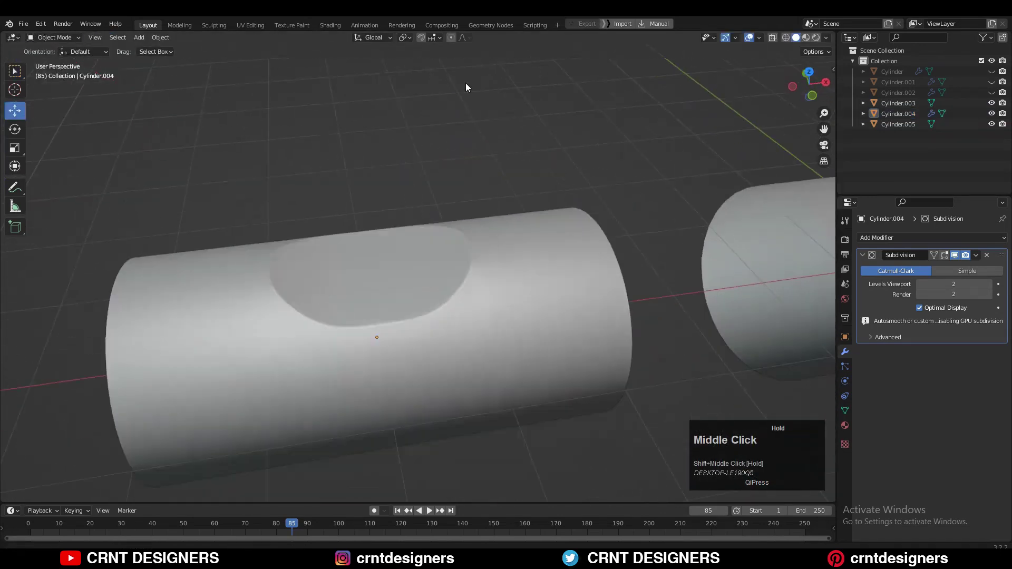
# Dissolve the redundant short edges crossing the support band on both sides of the notch's positive-X end.
pyautogui.scroll(5, 413, 264)
pyautogui.press('Tab')
pyautogui.moveTo(413, 264); pyautogui.dragTo(483, 270, button='middle')
pyautogui.scroll(3, 483, 270)
pyautogui.press('2')
pyautogui.keyDown('alt'); pyautogui.click(497, 256); pyautogui.keyUp('alt')
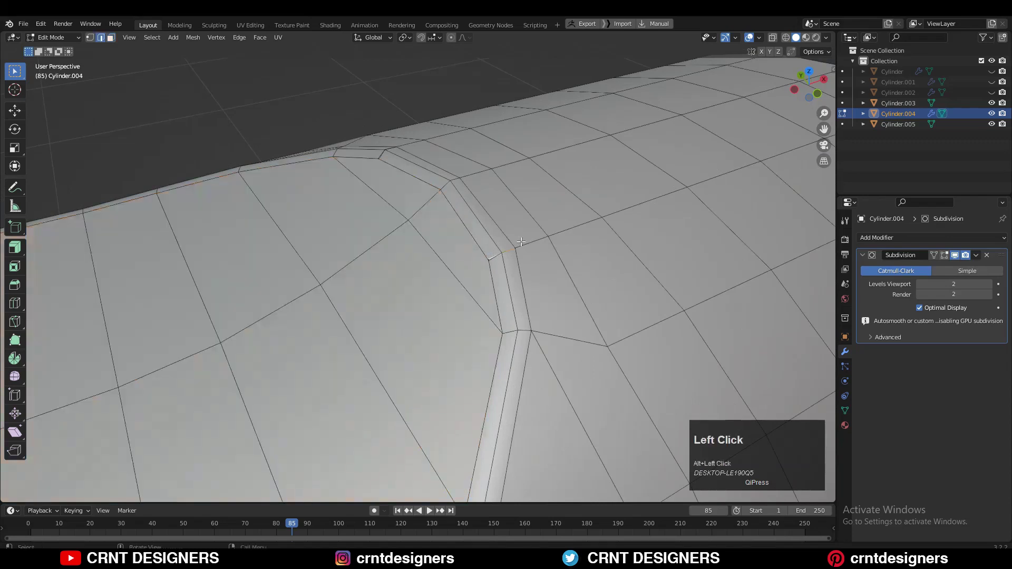
pyautogui.hotkey('ctrl', 'x')
pyautogui.keyDown('alt'); pyautogui.click(384, 153); pyautogui.keyUp('alt')
pyautogui.hotkey('ctrl', 'x')
# Dissolve the redundant short edge crossing the support band at the notch's negative-X end.
pyautogui.scroll(-3, 452, 214)
pyautogui.press('Tab')
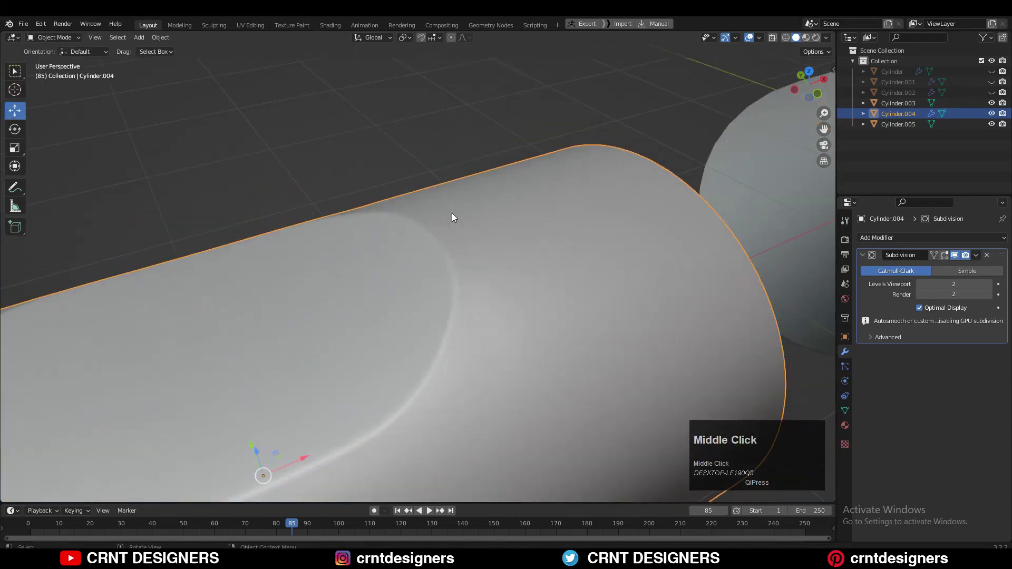
pyautogui.moveTo(452, 214); pyautogui.dragTo(394, 279, button='middle')
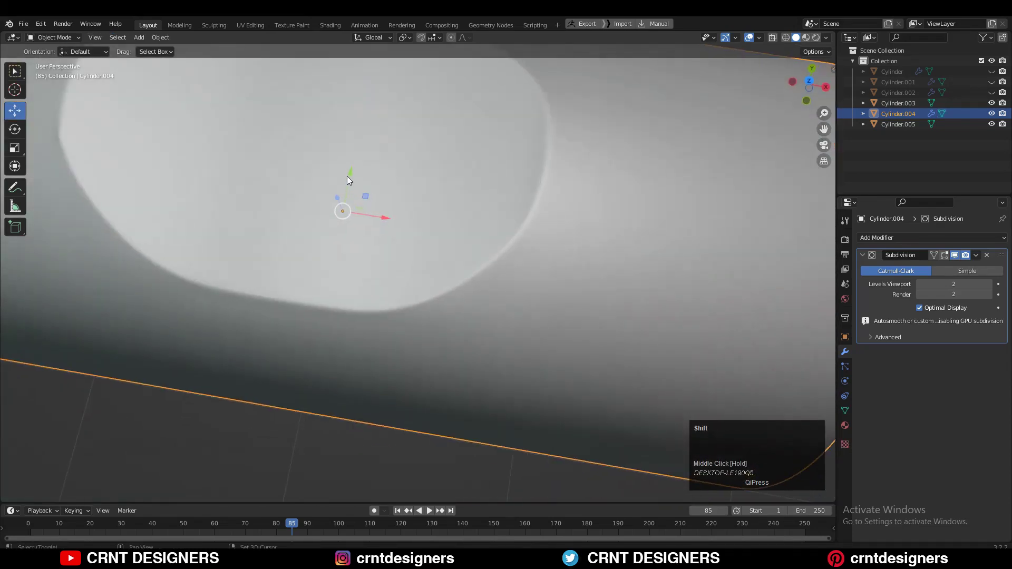
pyautogui.keyDown('shift'); pyautogui.moveTo(347, 176); pyautogui.dragTo(680, 389, button='middle'); pyautogui.keyUp('shift')
pyautogui.press('Tab')
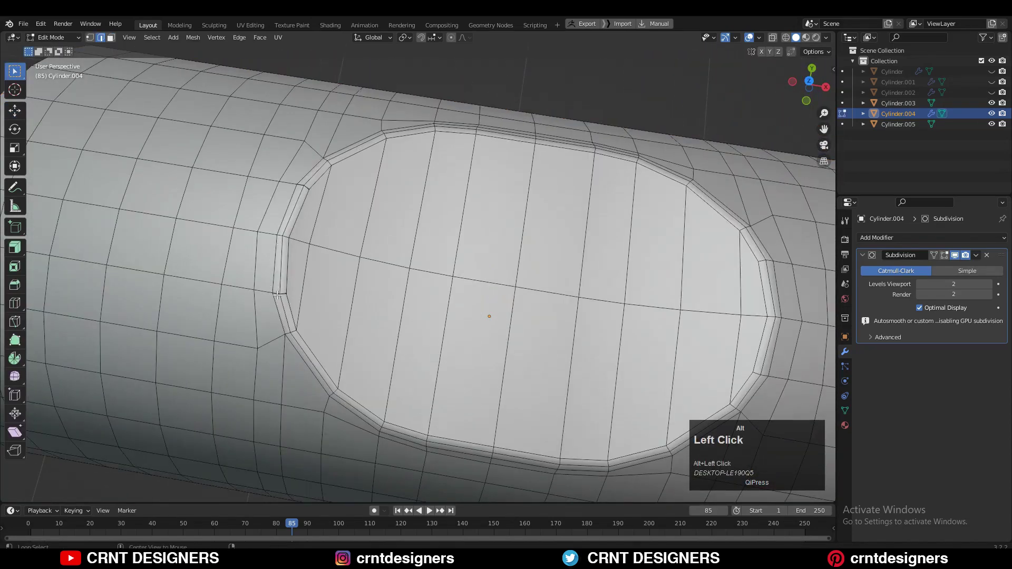
pyautogui.hotkey('ctrl', 'x')
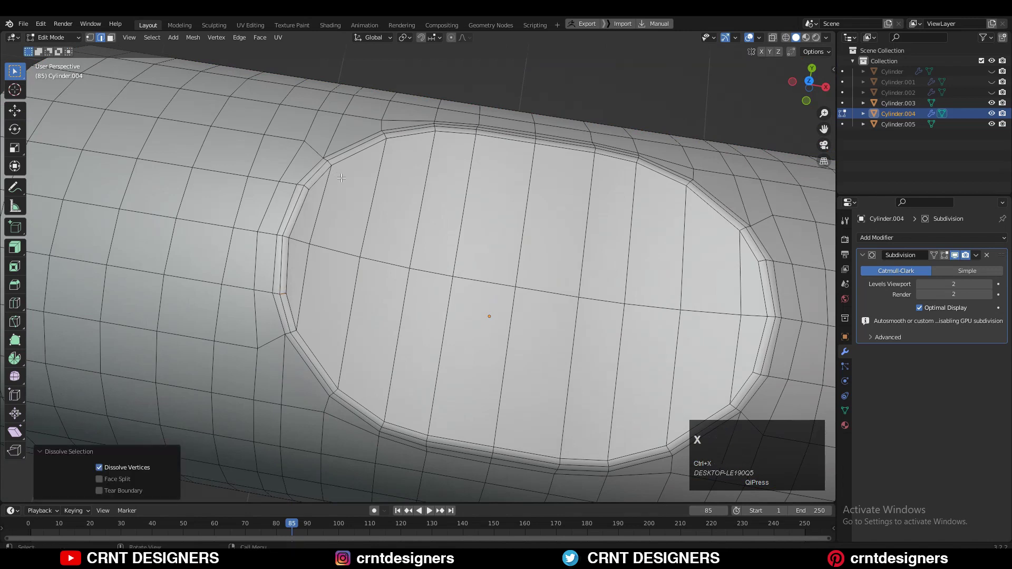
# Examine the smoothed notch's shading and edge curvature in Object Mode from several angles.
pyautogui.press('Tab')
pyautogui.scroll(-4, 349, 180)
pyautogui.moveTo(394, 224); pyautogui.dragTo(421, 169, button='middle')
pyautogui.keyDown('shift'); pyautogui.moveTo(421, 170); pyautogui.dragTo(412, 148, button='middle'); pyautogui.keyUp('shift')
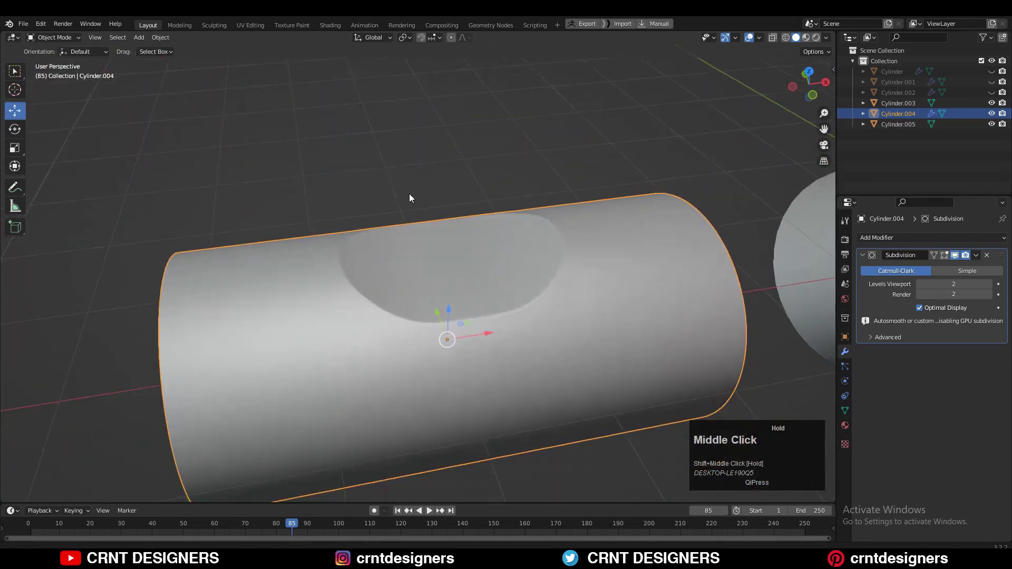
pyautogui.scroll(3, 416, 150)
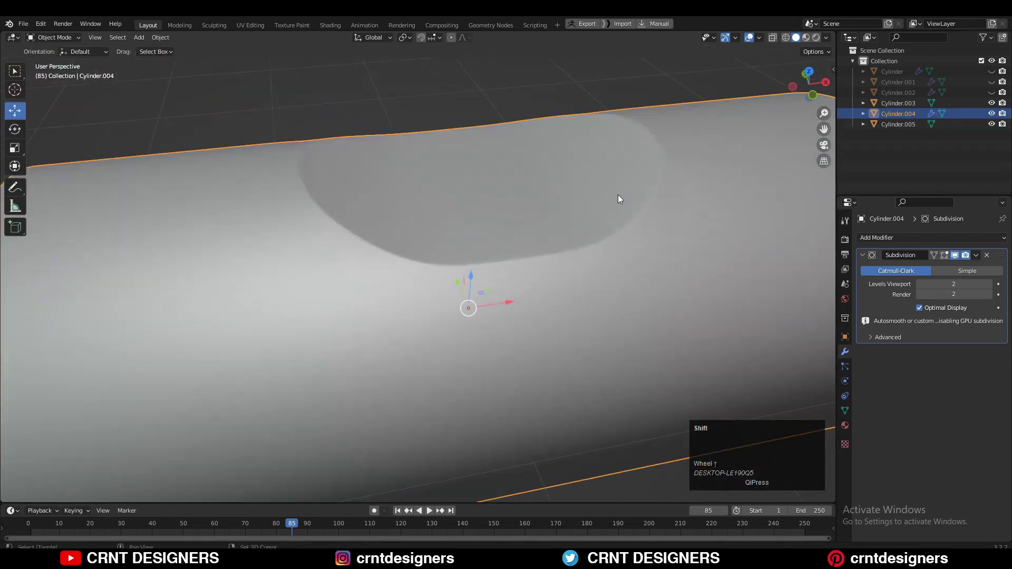
pyautogui.keyDown('shift'); pyautogui.moveTo(618, 194); pyautogui.dragTo(545, 251, button='middle'); pyautogui.keyUp('shift')
pyautogui.click(454, 112)
pyautogui.scroll(-4, 454, 112)
# Put Cylinder.003 into Edit Mode with vertex selection and focus on its notch.
pyautogui.moveTo(682, 168); pyautogui.dragTo(373, 341, button='middle')
pyautogui.click(568, 290)
pyautogui.press('Tab')
pyautogui.moveTo(568, 289); pyautogui.dragTo(539, 252, button='middle')
pyautogui.keyDown('shift'); pyautogui.moveTo(540, 252); pyautogui.dragTo(417, 264, button='middle'); pyautogui.keyUp('shift')
pyautogui.scroll(3, 456, 263)
pyautogui.click(90, 38)
# Merge the two nearly coincident vertices at the lower positive-X corner of Cylinder.003's notch.
pyautogui.keyDown('shift'); pyautogui.click(523, 279); pyautogui.keyUp('shift')
pyautogui.rightClick(469, 282)
pyautogui.click(469, 282)
pyautogui.click(424, 154)
pyautogui.keyDown('shift'); pyautogui.moveTo(417, 263); pyautogui.dragTo(475, 220, button='middle'); pyautogui.keyUp('shift')
pyautogui.scroll(2, 421, 232)
pyautogui.scroll(2, 492, 242)
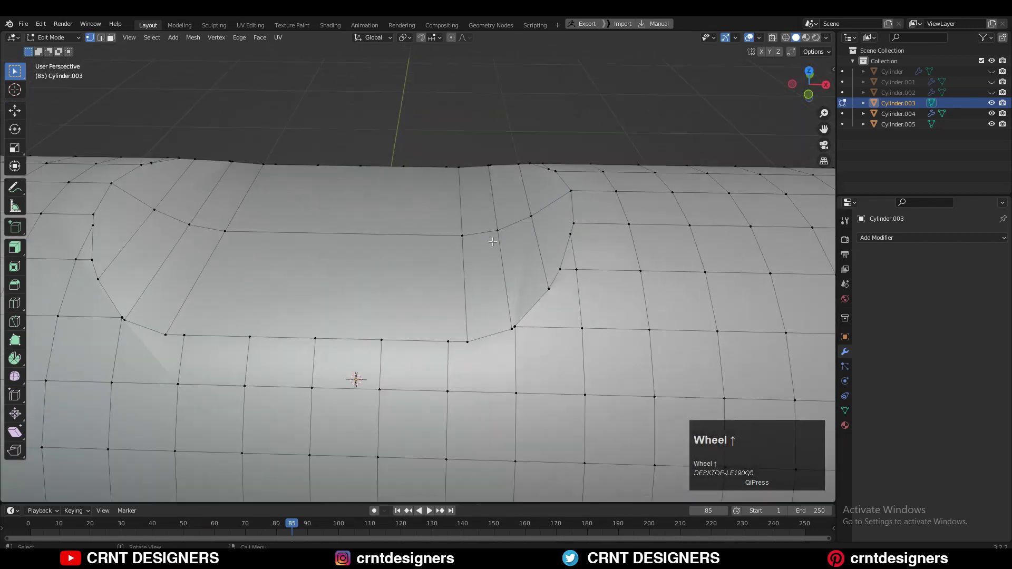
pyautogui.scroll(5, 511, 336)
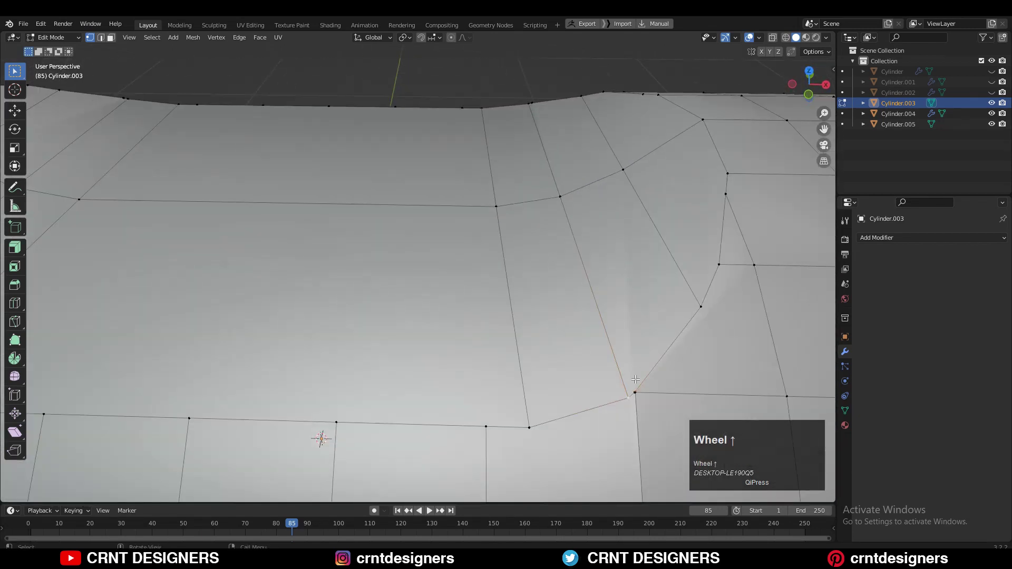
pyautogui.keyDown('shift'); pyautogui.click(669, 232); pyautogui.keyUp('shift')
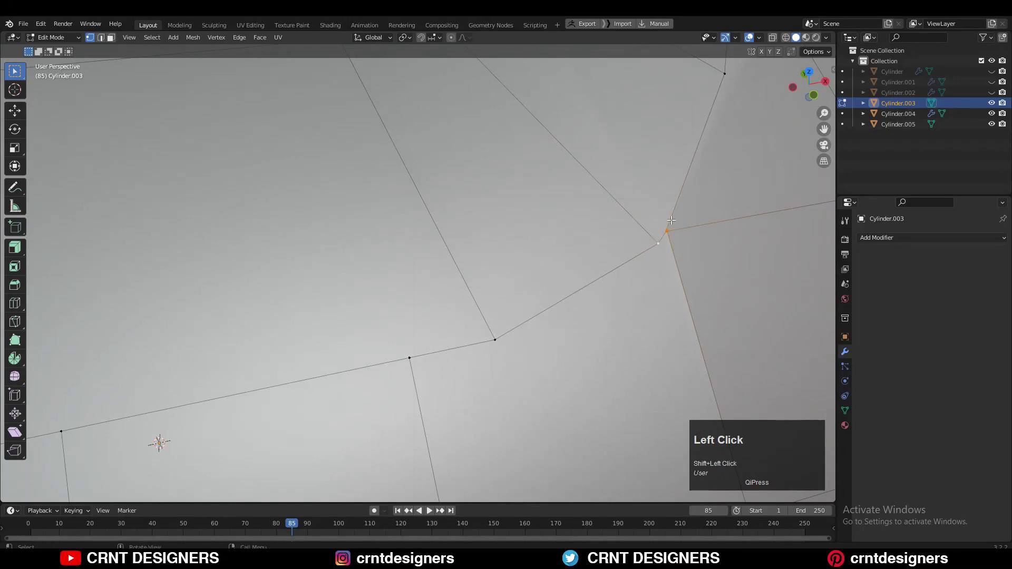
pyautogui.press('m')
pyautogui.click(672, 221)
# Slide the edge loop below the notch toward its lower corner and merge the loop's end vertex into the corner vertex.
pyautogui.scroll(-5, 672, 220)
pyautogui.moveTo(458, 224); pyautogui.dragTo(477, 252, button='middle')
pyautogui.scroll(2, 477, 252)
pyautogui.press('g')
pyautogui.press('g')
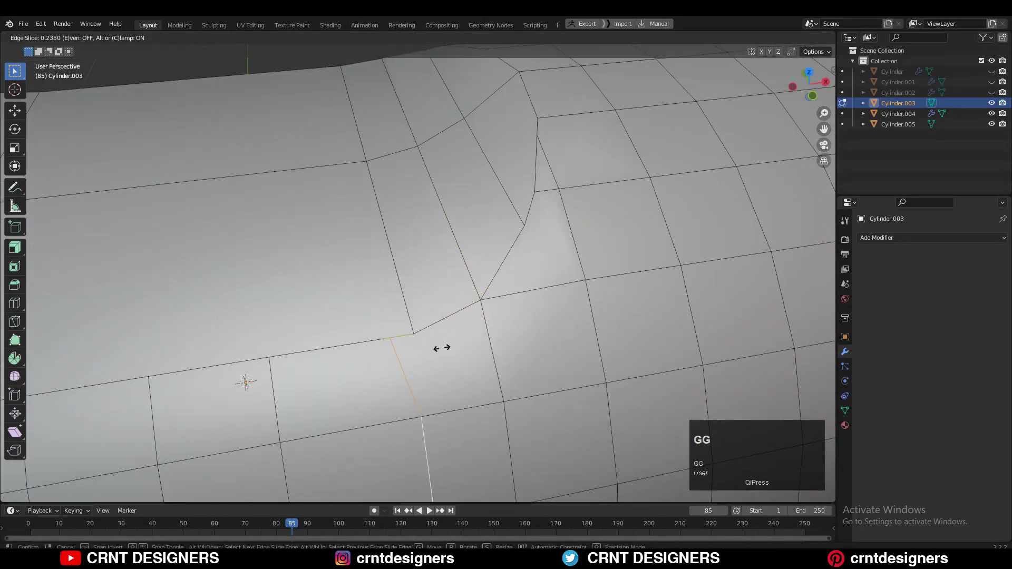
pyautogui.click(447, 355)
pyautogui.press('1')
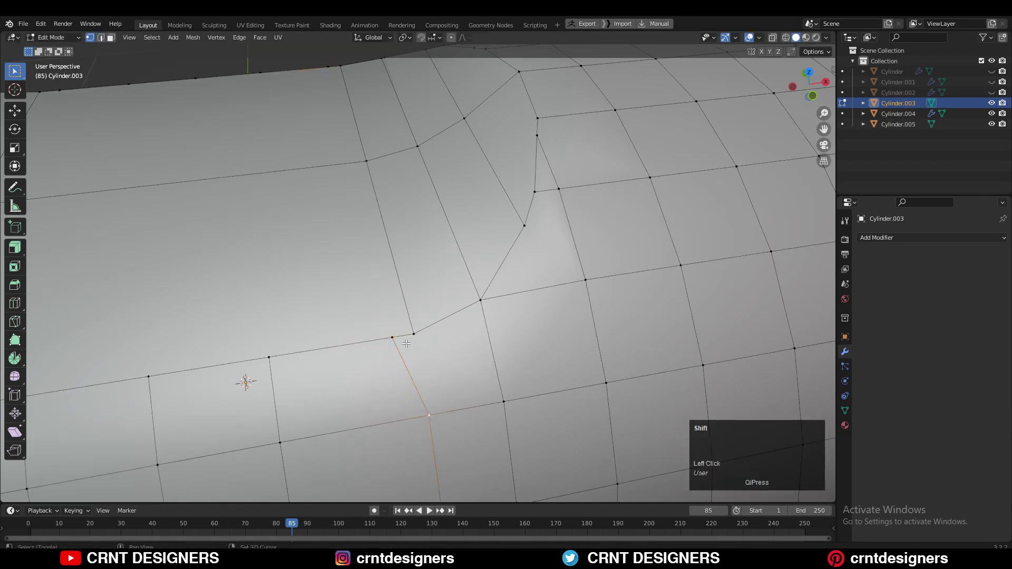
pyautogui.press('m')
pyautogui.click(433, 309)
pyautogui.scroll(-4, 435, 311)
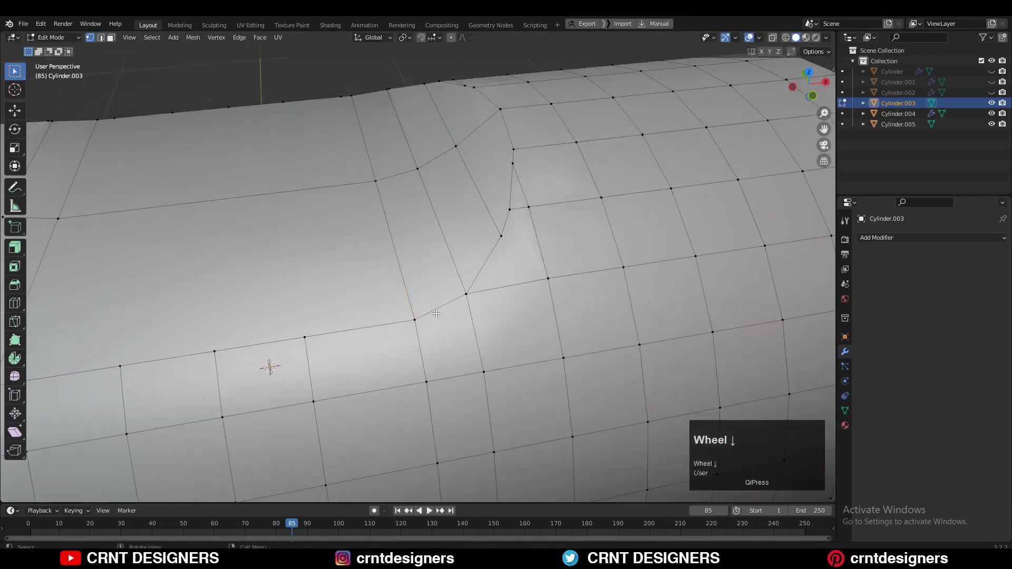
# Insert a loop cut below the notch's positive-X curve and connect its end vertex to the nearest curve vertex.
pyautogui.moveTo(435, 312); pyautogui.dragTo(414, 335, button='middle')
pyautogui.scroll(3, 414, 335)
pyautogui.press('2')
pyautogui.hotkey('ctrl', 'r')
pyautogui.click(415, 335)
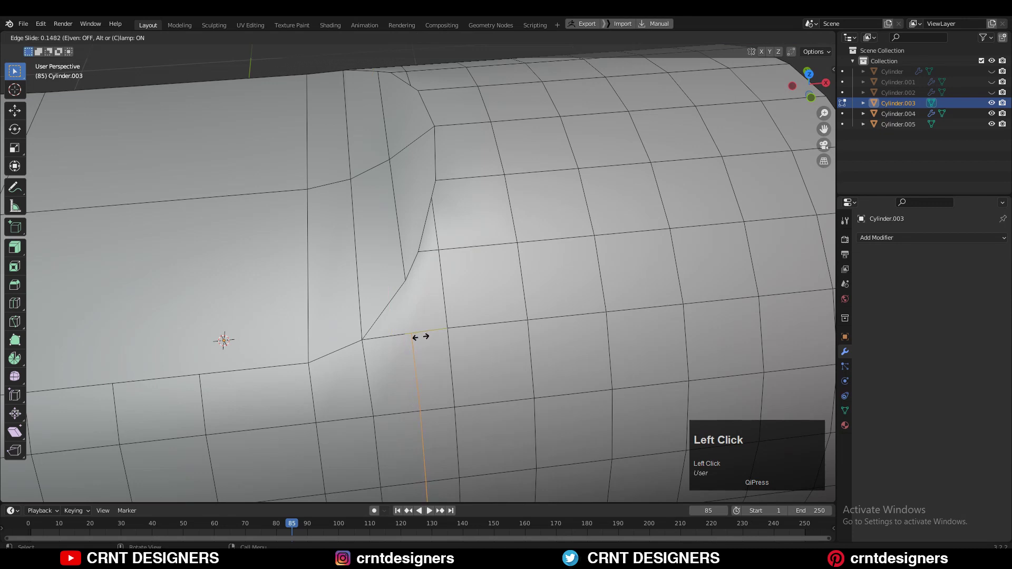
pyautogui.click(416, 334)
pyautogui.press('1')
pyautogui.click(429, 298)
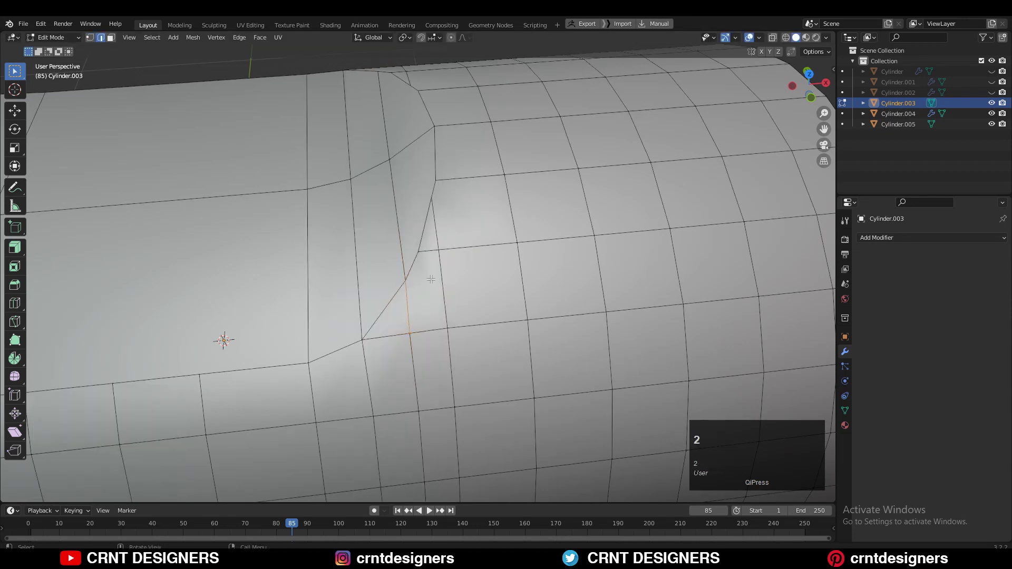
# Knife-cut a support edge just below the notch's lower straight edge, from near its middle to the positive-X corner.
pyautogui.keyDown('alt'); pyautogui.moveTo(431, 278); pyautogui.dragTo(401, 348, button='middle'); pyautogui.keyUp('alt')
pyautogui.click(14, 322)
pyautogui.keyDown('shift'); pyautogui.moveTo(316, 338); pyautogui.dragTo(354, 350, button='middle'); pyautogui.keyUp('shift')
pyautogui.scroll(3, 265, 337)
pyautogui.press('1')
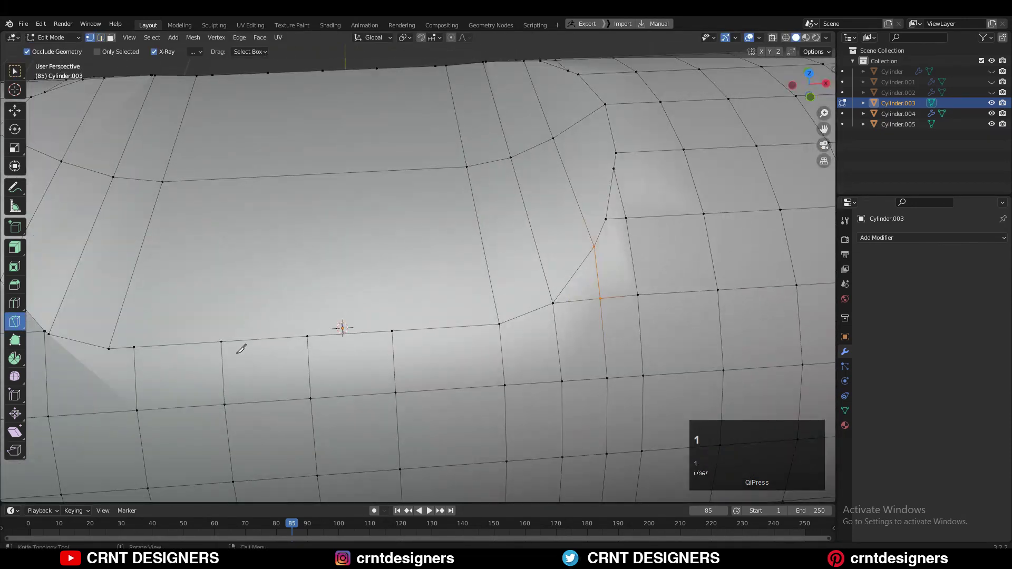
pyautogui.press('x')
pyautogui.press('space')
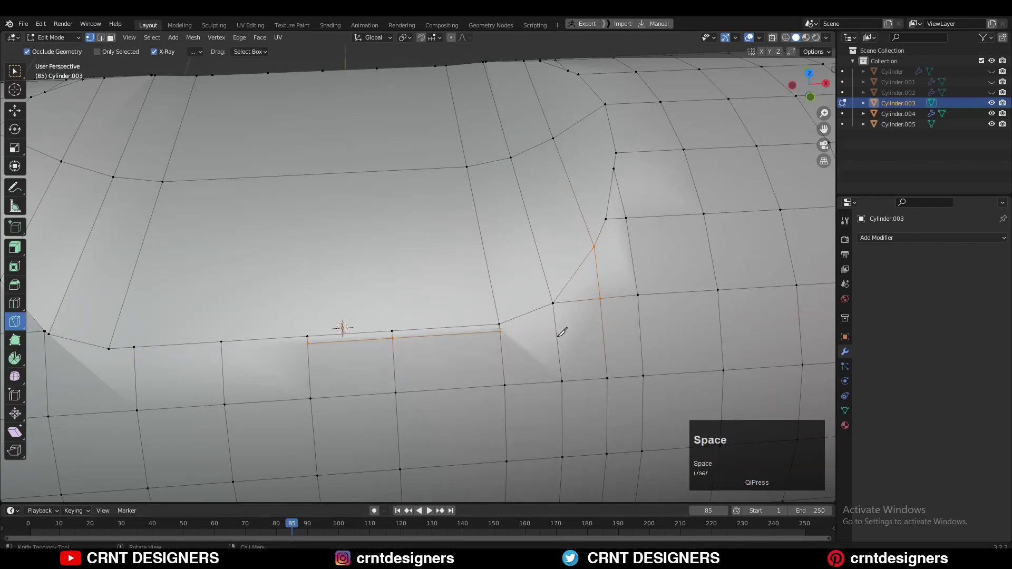
# Continue the knife-cut support edge from that corner around the outside of the notch's curved positive-X end.
pyautogui.scroll(3, 339, 398)
pyautogui.scroll(-1, 339, 398)
pyautogui.click(327, 399)
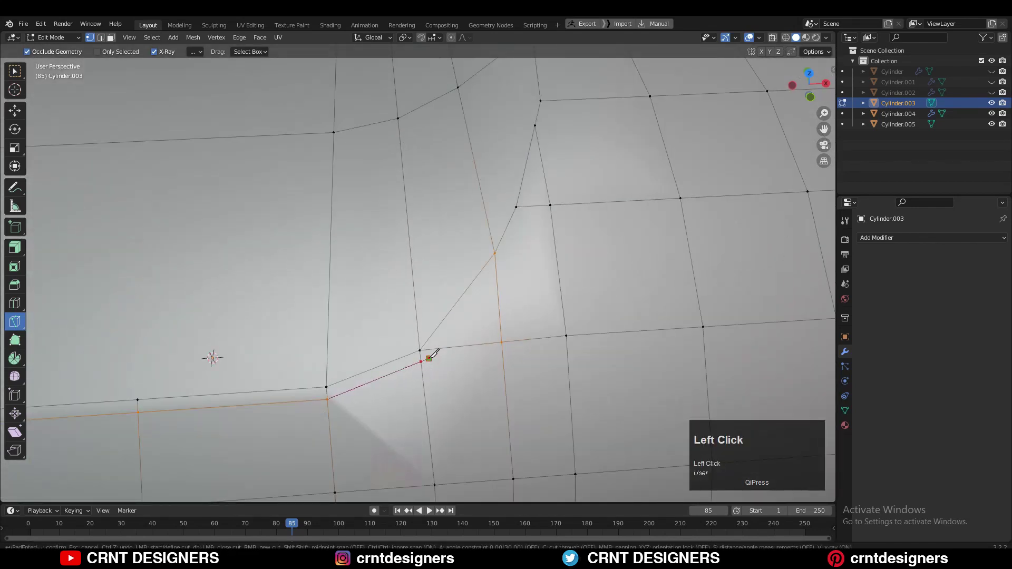
pyautogui.click(428, 358)
pyautogui.click(505, 259)
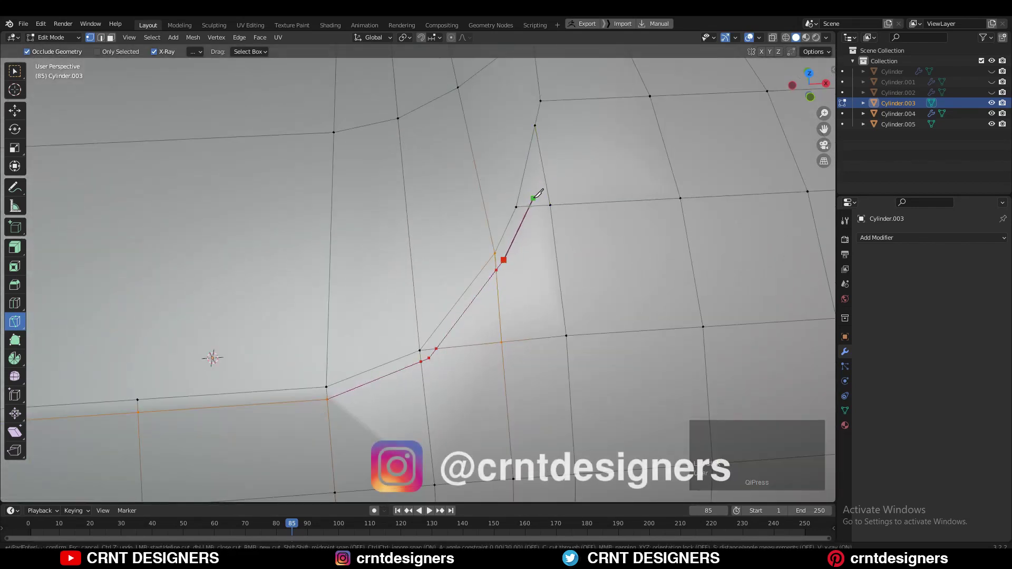
pyautogui.scroll(-3, 527, 190)
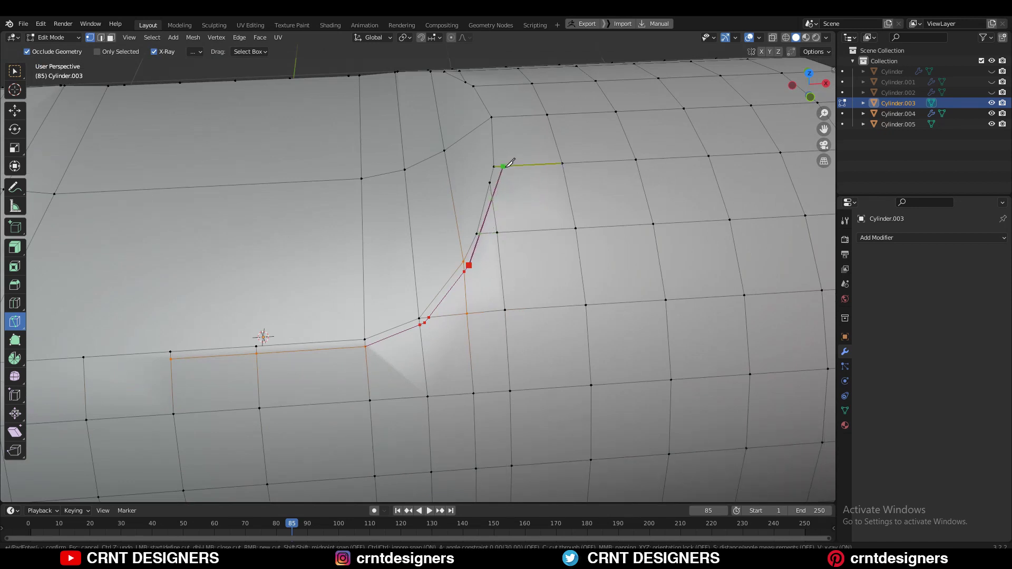
pyautogui.press('space')
# Merge the cluster of extra knife vertices at the support edge's first bend into one, using At Last.
pyautogui.scroll(2, 517, 231)
pyautogui.moveTo(361, 321); pyautogui.dragTo(414, 289, button='middle')
pyautogui.click(441, 266)
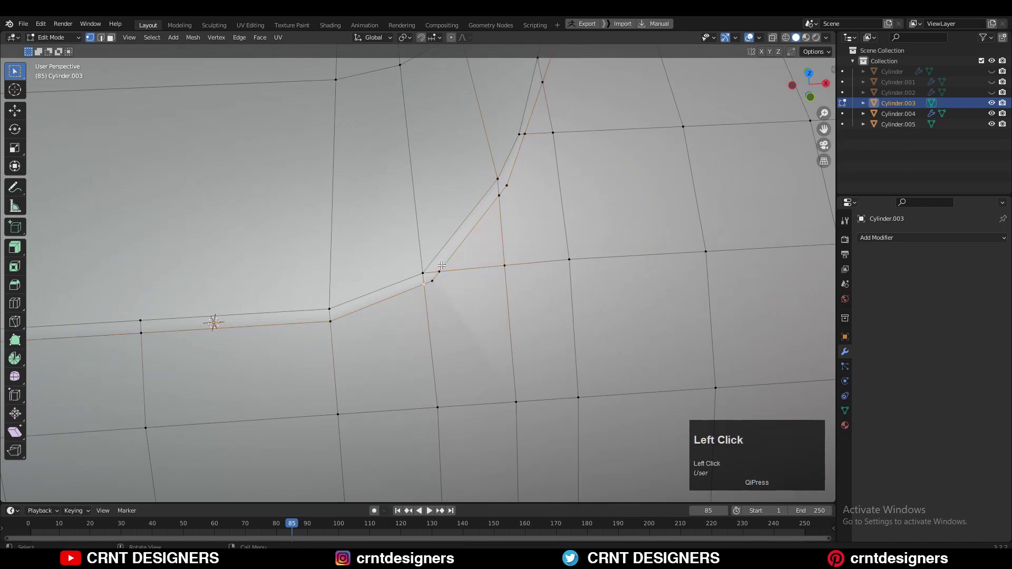
pyautogui.press('m')
pyautogui.click(440, 274)
pyautogui.scroll(-3, 506, 216)
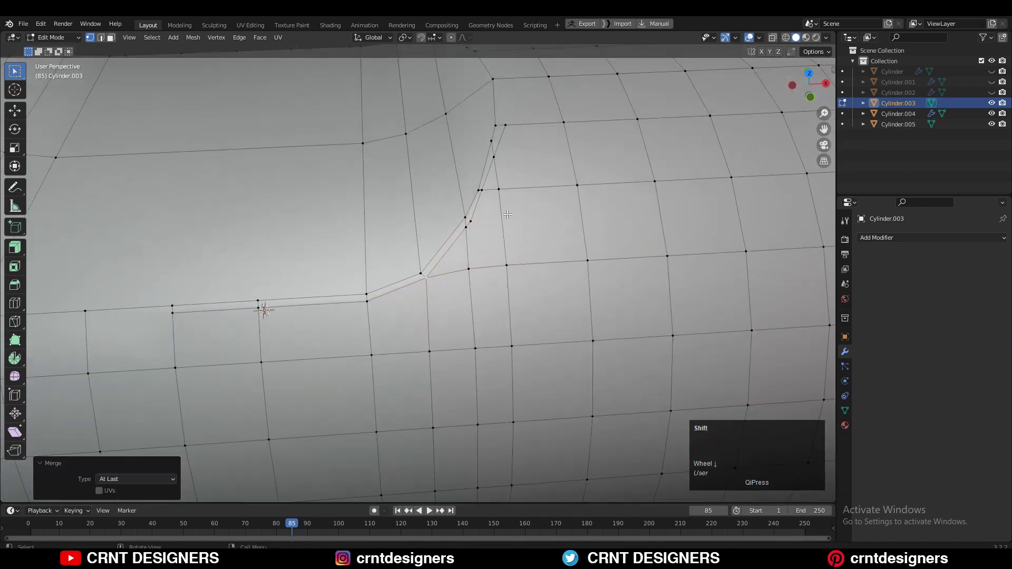
# Merge the two close support-edge vertices at the next bend farther up the positive-X curve.
pyautogui.keyDown('shift'); pyautogui.moveTo(508, 214); pyautogui.dragTo(456, 287, button='middle'); pyautogui.keyUp('shift')
pyautogui.scroll(3, 385, 320)
pyautogui.click(391, 353)
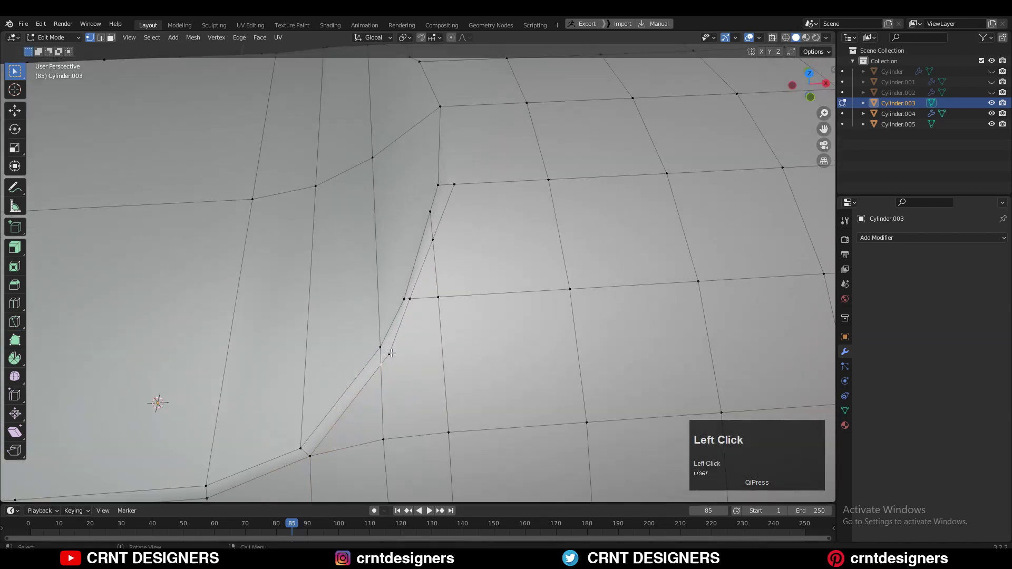
pyautogui.press('m')
pyautogui.click(412, 327)
# Slide the support-edge vertex above the second bend away from the notch curve by a factor of about 0.223.
pyautogui.moveTo(412, 327); pyautogui.dragTo(451, 263, button='middle')
pyautogui.scroll(-3, 439, 300)
pyautogui.scroll(2, 429, 304)
pyautogui.click(401, 319)
pyautogui.press('g')
pyautogui.press('g')
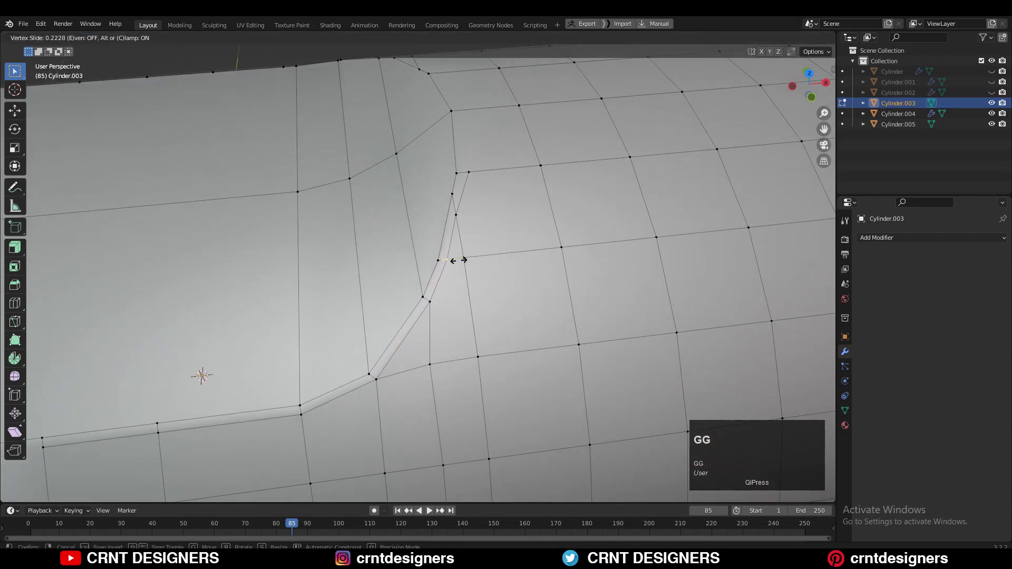
pyautogui.click(458, 260)
pyautogui.moveTo(472, 228); pyautogui.dragTo(439, 307, button='middle')
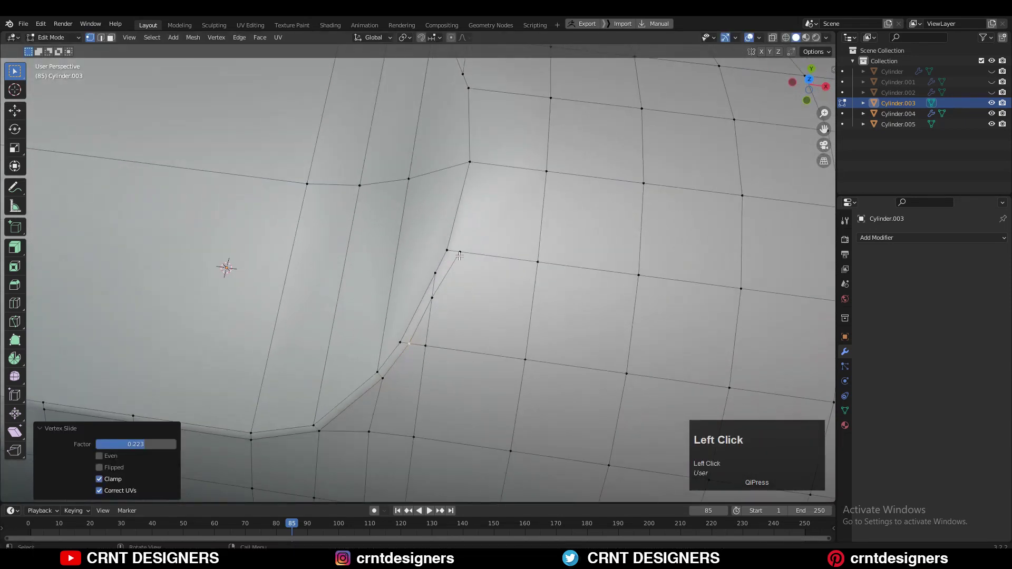
# Dissolve the redundant edge crossing the support edge and the edge loop that continues from it around the cylinder.
pyautogui.press('2')
pyautogui.hotkey('ctrl', 'x')
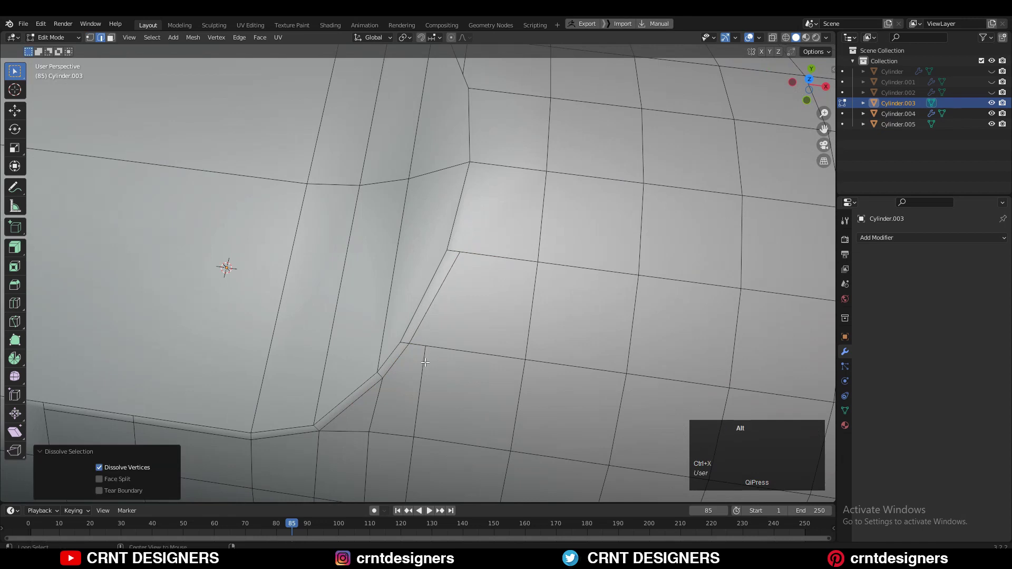
pyautogui.keyDown('alt'); pyautogui.click(425, 363); pyautogui.keyUp('alt')
pyautogui.scroll(-4, 443, 343)
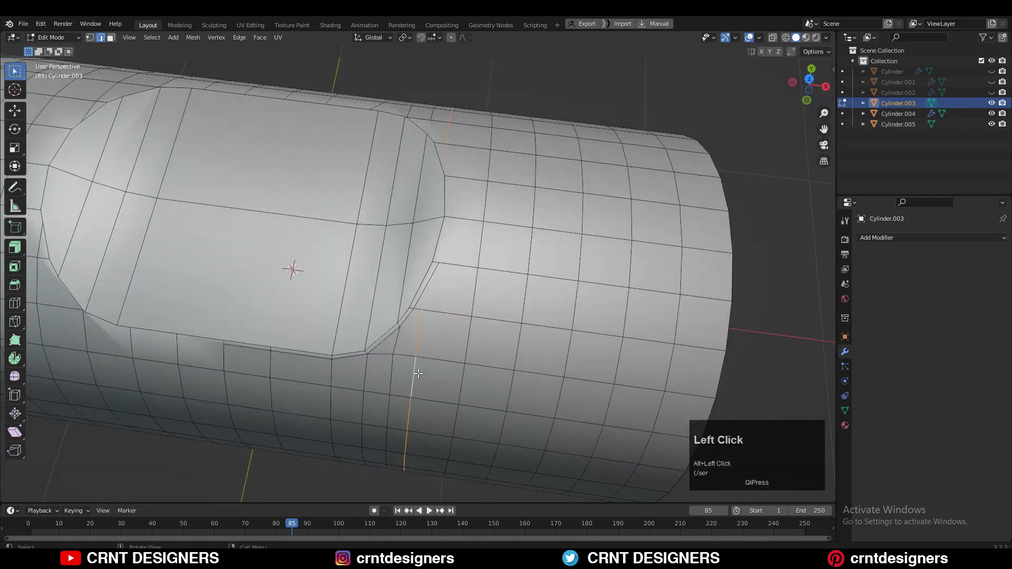
pyautogui.hotkey('ctrl', 'x')
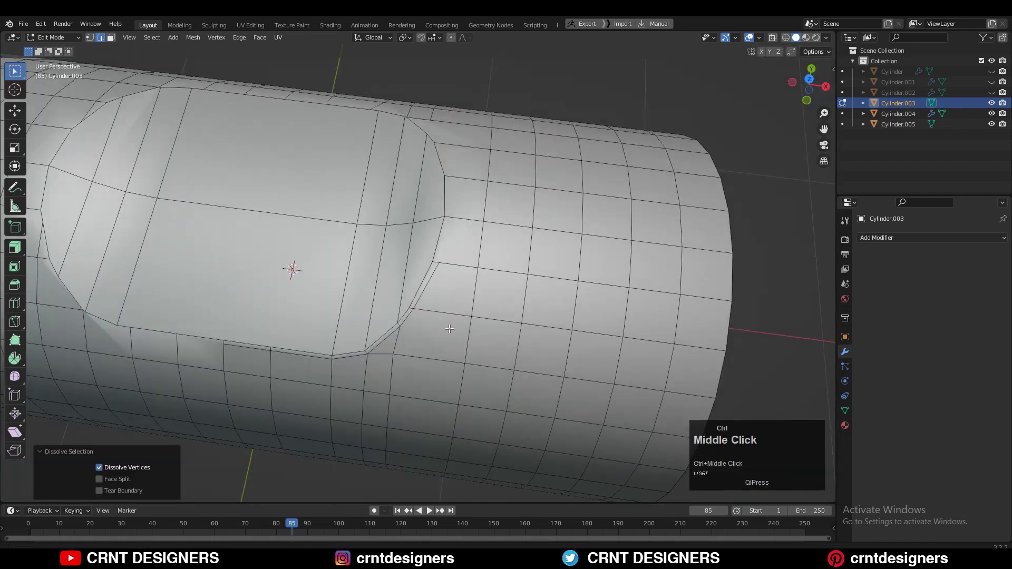
pyautogui.scroll(2, 440, 364)
pyautogui.moveTo(418, 374)
pyautogui.mouseDown(button='middle')
pyautogui.moveTo(440, 363)
pyautogui.moveTo(421, 377)
pyautogui.mouseUp(button='middle')
pyautogui.moveTo(421, 377); pyautogui.dragTo(429, 370, button='middle')
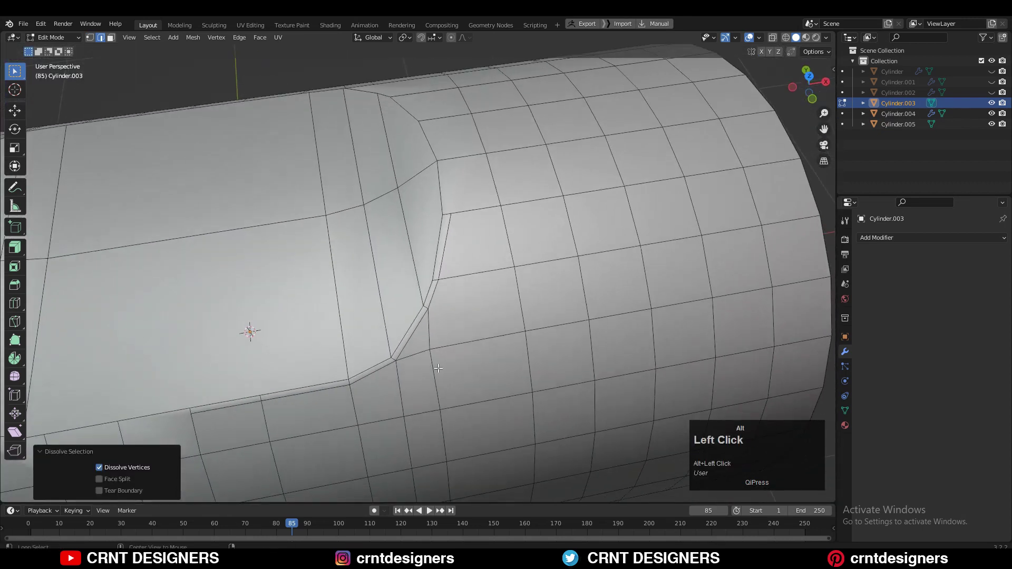
# Slide the edge loop running down the cylinder from the notch's lower positive-X bend slightly sideways.
pyautogui.keyDown('ctrl'); pyautogui.click(438, 368); pyautogui.keyUp('ctrl')
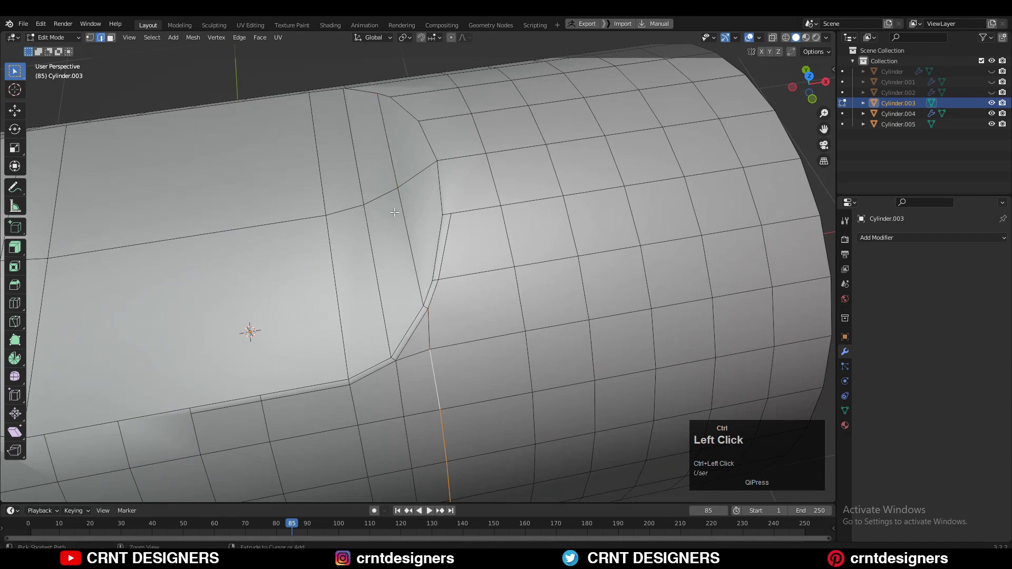
pyautogui.moveTo(394, 212); pyautogui.dragTo(432, 283, button='middle')
pyautogui.press('g')
pyautogui.press('g')
pyautogui.click(455, 286)
# Extend the support edge with a knife cut from its upper end vertex to the next lengthwise edge beside the notch.
pyautogui.press('1')
pyautogui.click(435, 184)
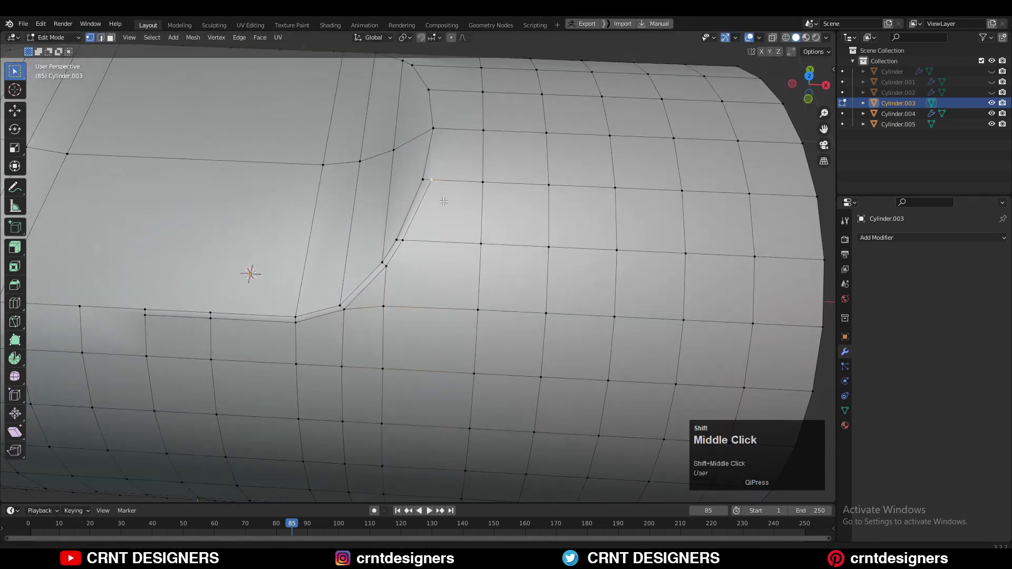
pyautogui.keyDown('shift'); pyautogui.moveTo(443, 203); pyautogui.dragTo(457, 235, button='middle'); pyautogui.keyUp('shift')
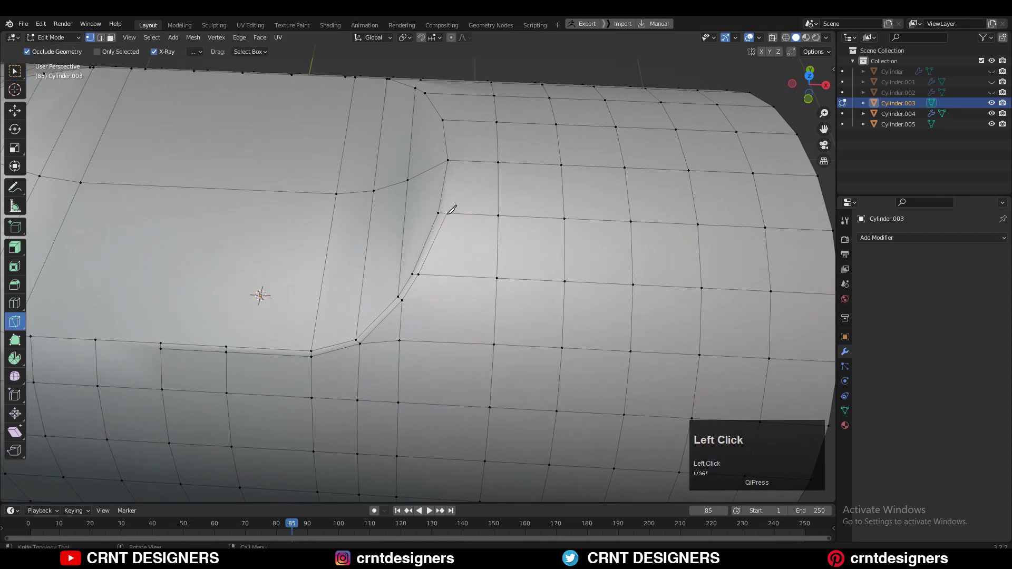
pyautogui.press('space')
pyautogui.moveTo(459, 157); pyautogui.dragTo(469, 227, button='middle')
# Slide the new support edge alongside the notch curve and adjust its lower vertex with a vertex slide.
pyautogui.press('c')
pyautogui.click(480, 205)
pyautogui.press('g')
pyautogui.press('g')
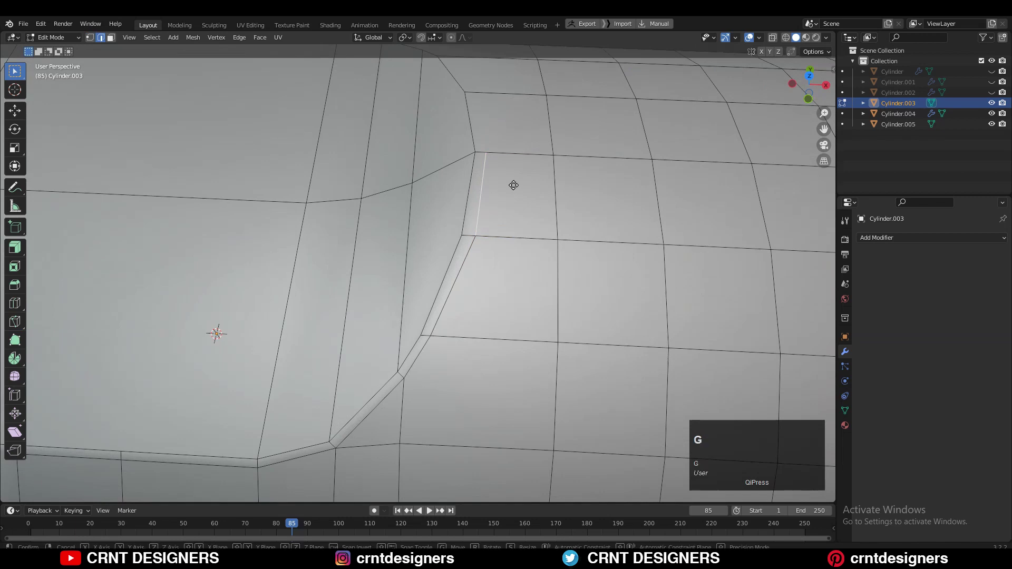
pyautogui.click(482, 233)
pyautogui.press('1')
pyautogui.press('g')
pyautogui.press('g')
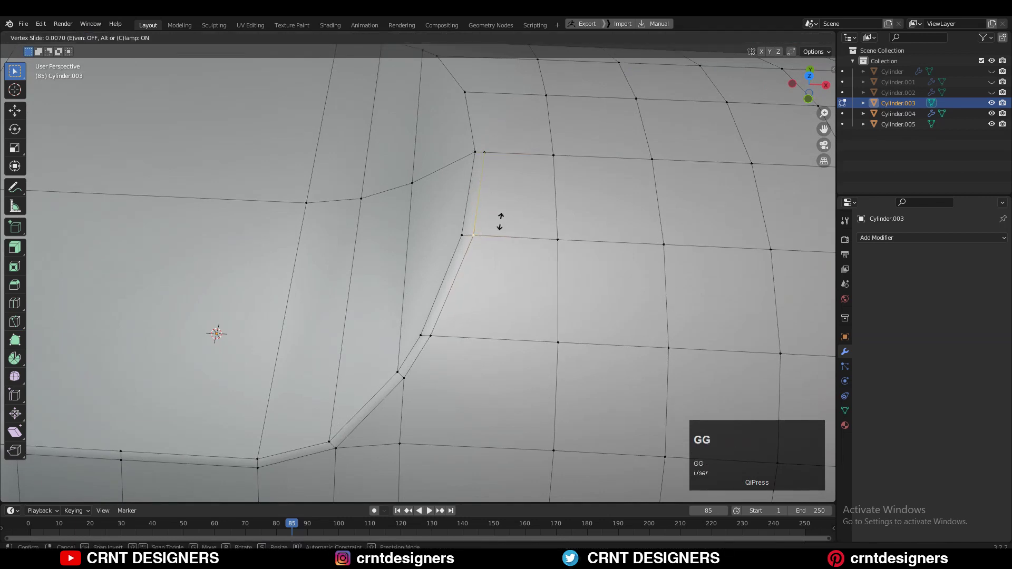
pyautogui.click(497, 222)
pyautogui.moveTo(496, 222); pyautogui.dragTo(435, 256, button='middle')
# Slide the edge loop below the positive-X curve toward positive X by a factor of about 0.095 and try dissolving it.
pyautogui.press('2')
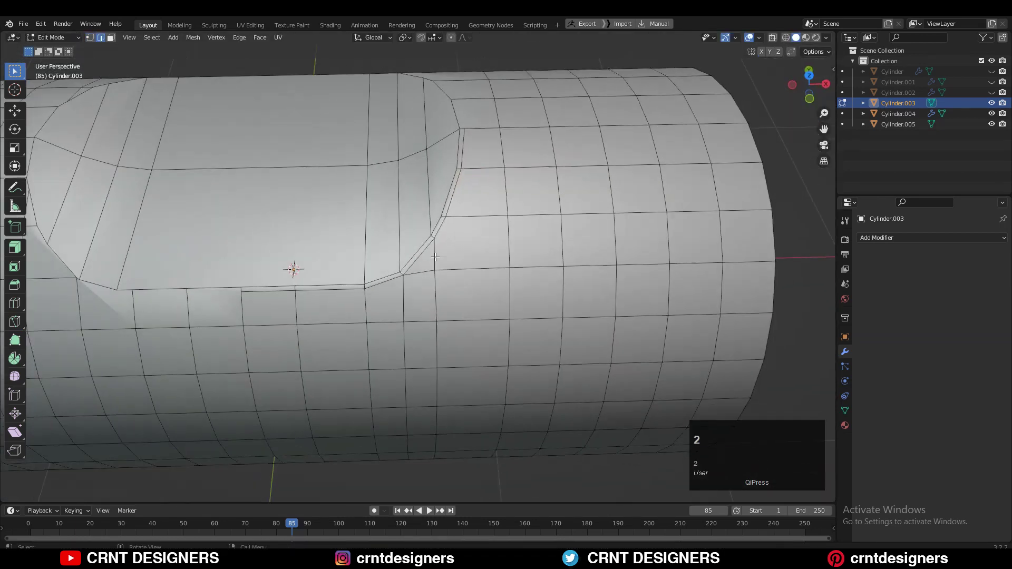
pyautogui.keyDown('alt'); pyautogui.click(433, 301); pyautogui.keyUp('alt')
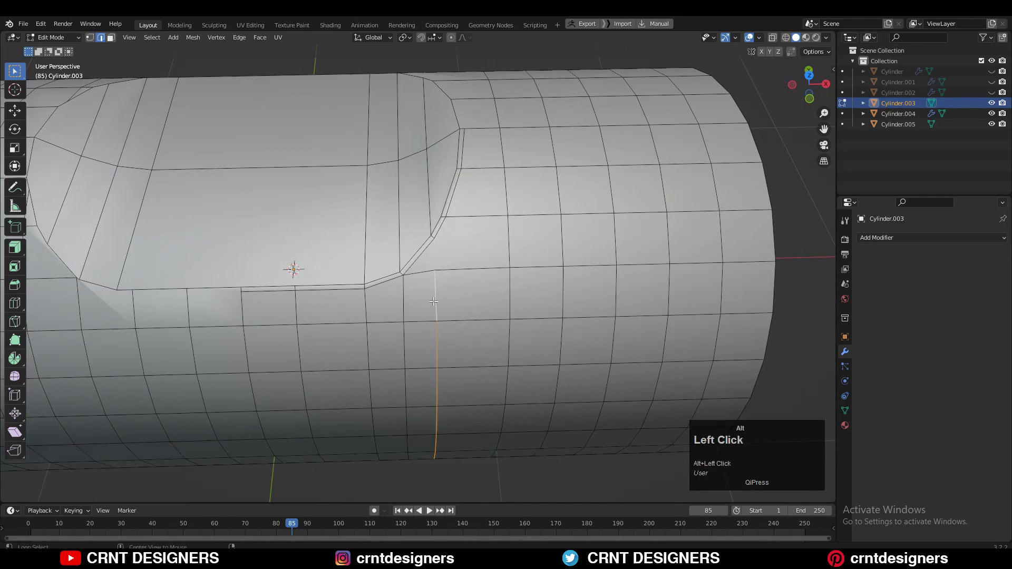
pyautogui.press('g')
pyautogui.press('g')
pyautogui.click(459, 285)
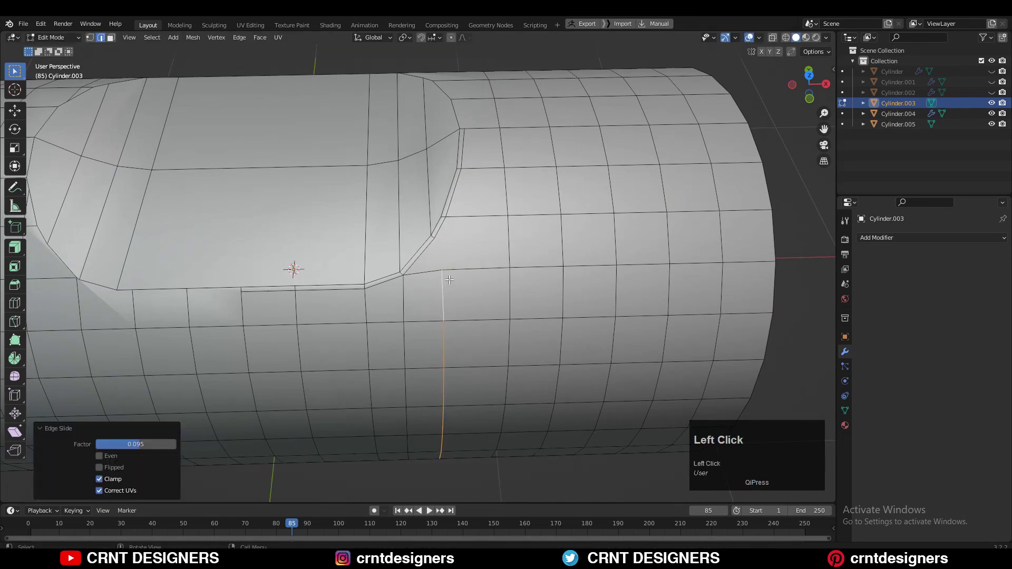
pyautogui.hotkey('ctrl', 'x')
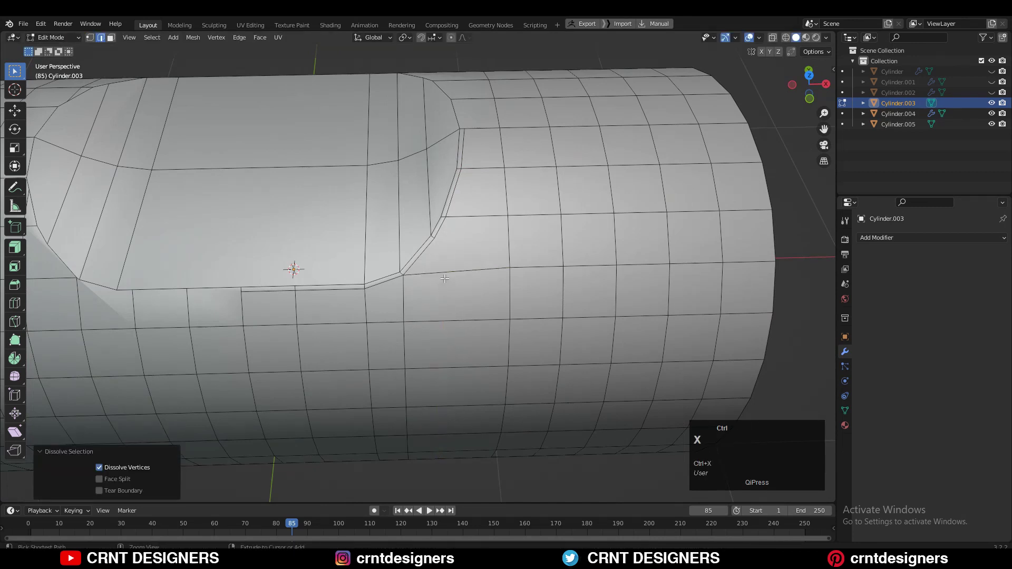
# Connect that loop's top vertex up to the support-edge vertex on the curve and slide the extended edge loop sideways.
pyautogui.press('1')
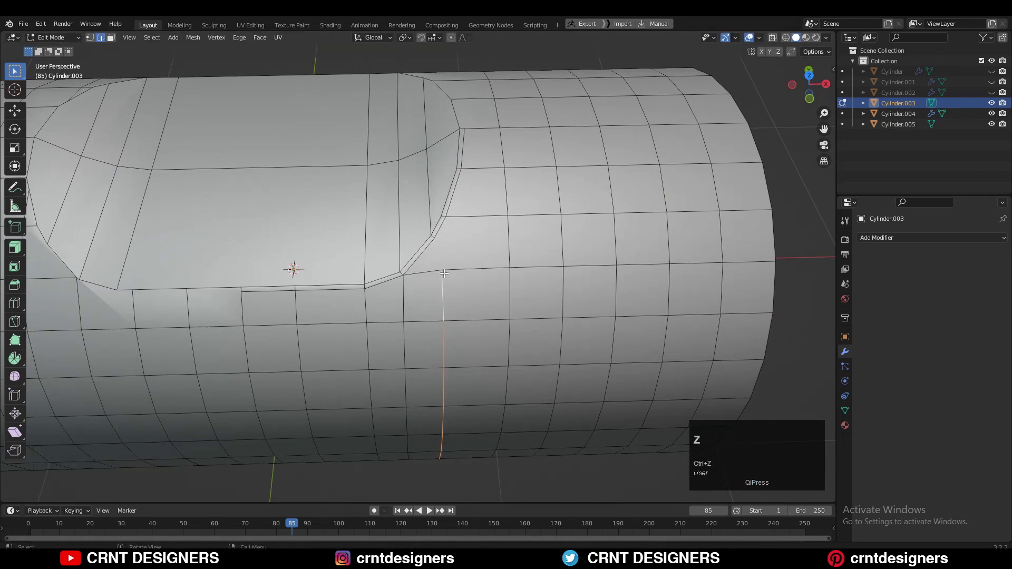
pyautogui.click(442, 271)
pyautogui.moveTo(469, 228); pyautogui.dragTo(439, 258, button='middle')
pyautogui.press('2')
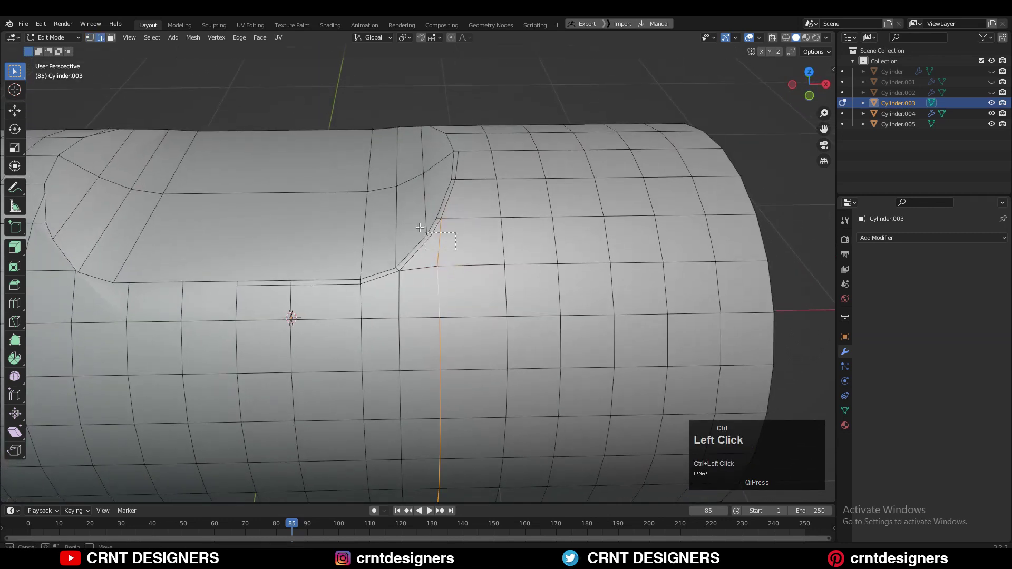
pyautogui.press('g')
pyautogui.press('g')
pyautogui.click(464, 236)
pyautogui.moveTo(464, 236); pyautogui.dragTo(438, 290, button='middle')
# Select the whole mesh and symmetrize it from the positive-X half onto the negative-X half.
pyautogui.press('3')
pyautogui.keyDown('alt'); pyautogui.click(464, 279); pyautogui.keyUp('alt')
pyautogui.scroll(-4, 464, 279)
pyautogui.press('Tab')
pyautogui.press('Tab')
pyautogui.press('a')
pyautogui.scroll(1, 435, 287)
pyautogui.click(187, 38)
pyautogui.click(219, 198)
# Symmetrize the whole mesh again, from the negative-Y half onto the positive-Y half.
pyautogui.press('a')
pyautogui.click(199, 37)
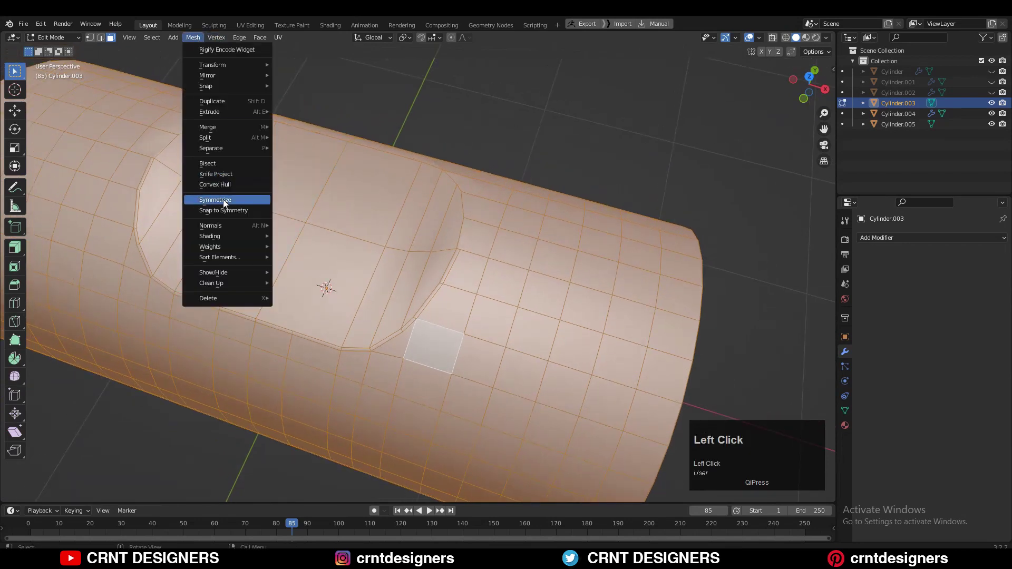
pyautogui.click(223, 199)
pyautogui.click(136, 479)
pyautogui.click(116, 444)
# Connect the opposite rim vertices across the notch's flat floor with crosswise edges.
pyautogui.hotkey('alt', 'a')
pyautogui.press('1')
pyautogui.rightClick(357, 196)
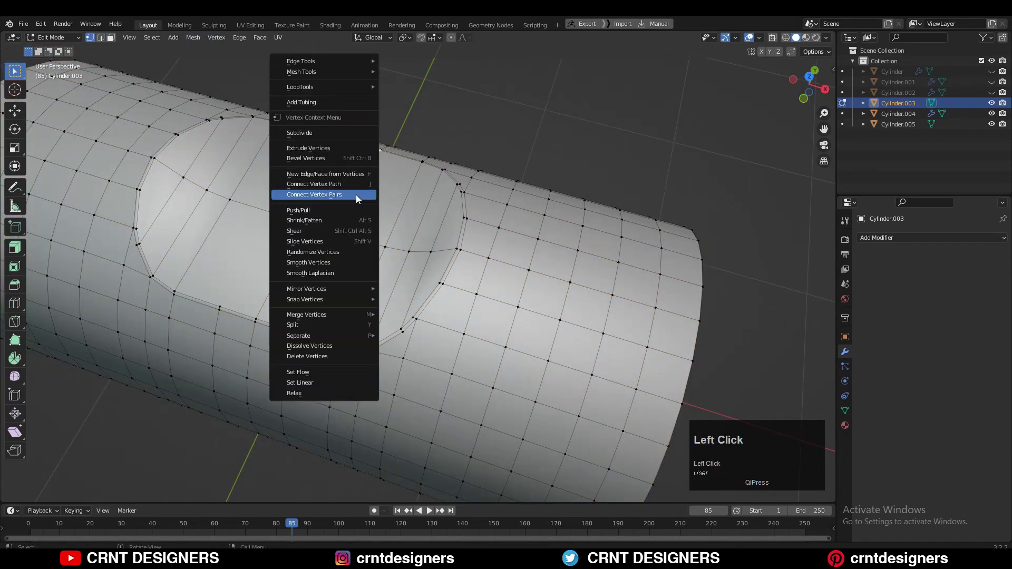
pyautogui.press('Escape')
pyautogui.rightClick(305, 164)
pyautogui.click(304, 164)
# Connect the opposite end vertices of the notch with lengthwise edges to divide its floor into quads.
pyautogui.moveTo(363, 253); pyautogui.dragTo(414, 250, button='middle')
pyautogui.click(443, 272)
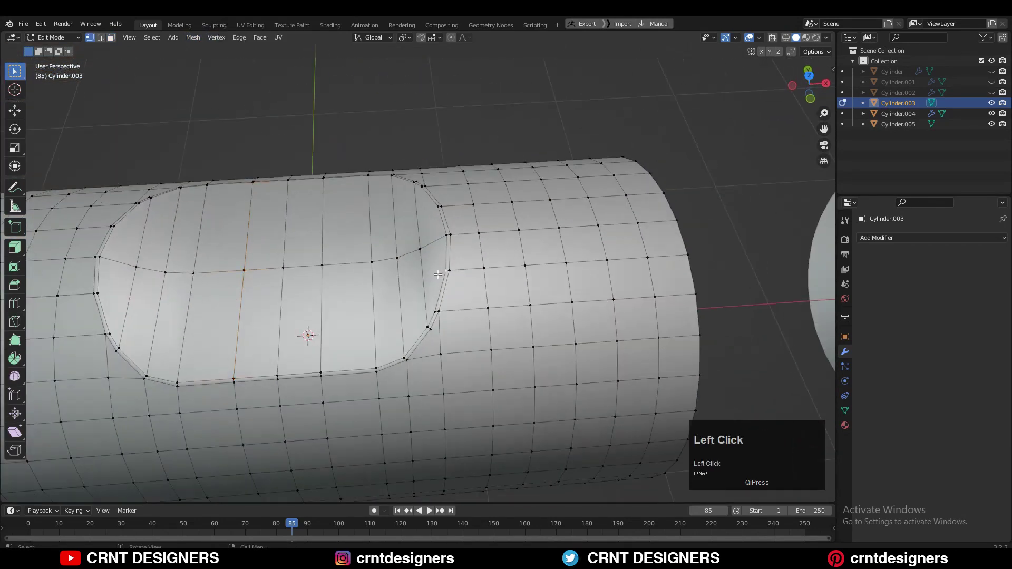
pyautogui.press('j')
pyautogui.click(121, 231)
pyautogui.keyDown('shift'); pyautogui.click(433, 208); pyautogui.keyUp('shift')
pyautogui.rightClick(403, 186)
pyautogui.click(402, 185)
# Add a level 2 Subdivision modifier to Cylinder.003 and turn off its display in Edit Mode.
pyautogui.moveTo(406, 211); pyautogui.dragTo(455, 203, button='middle')
pyautogui.press('3')
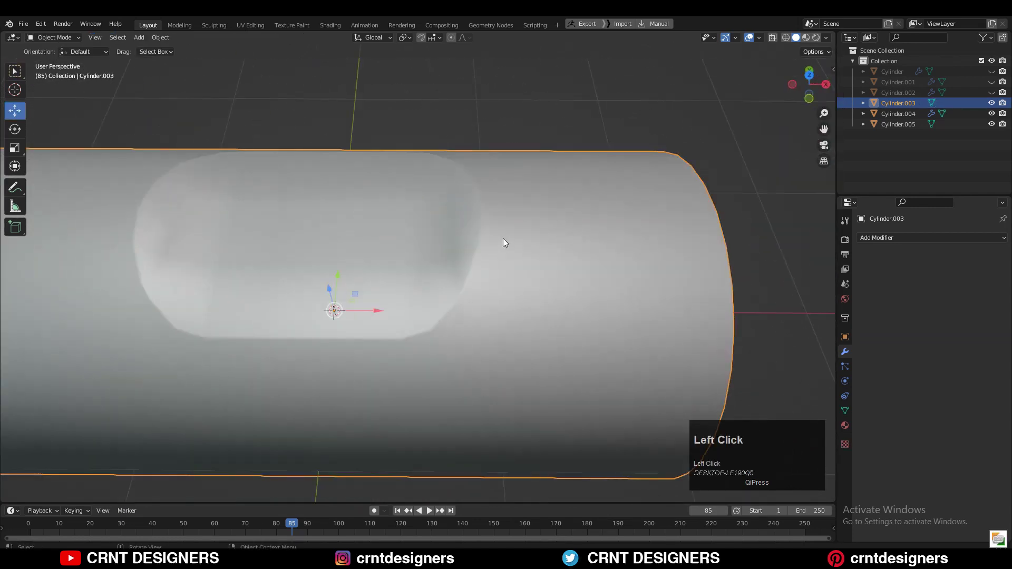
pyautogui.hotkey('ctrl', '2')
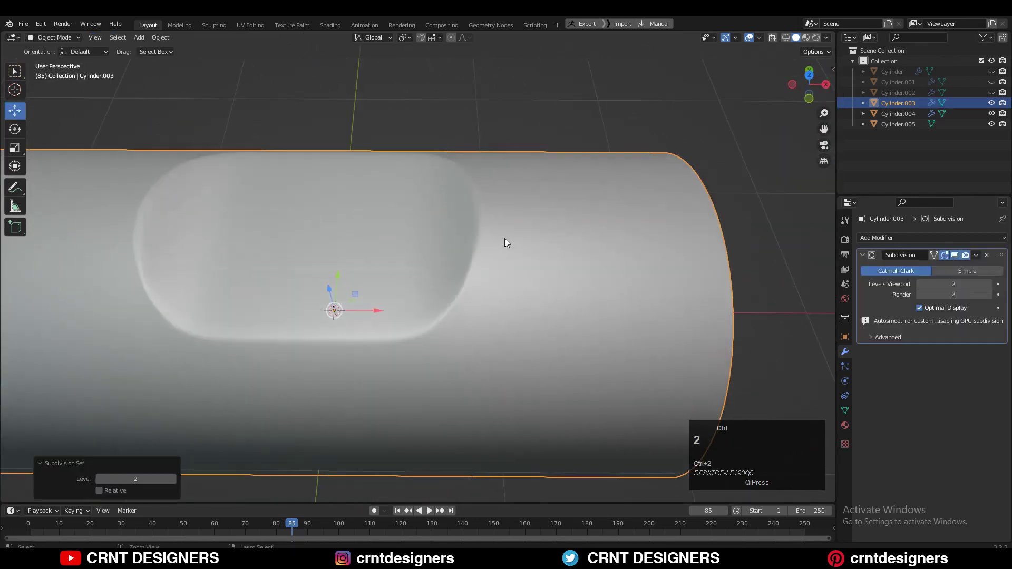
pyautogui.moveTo(505, 238); pyautogui.dragTo(493, 270, button='middle')
pyautogui.press('Tab')
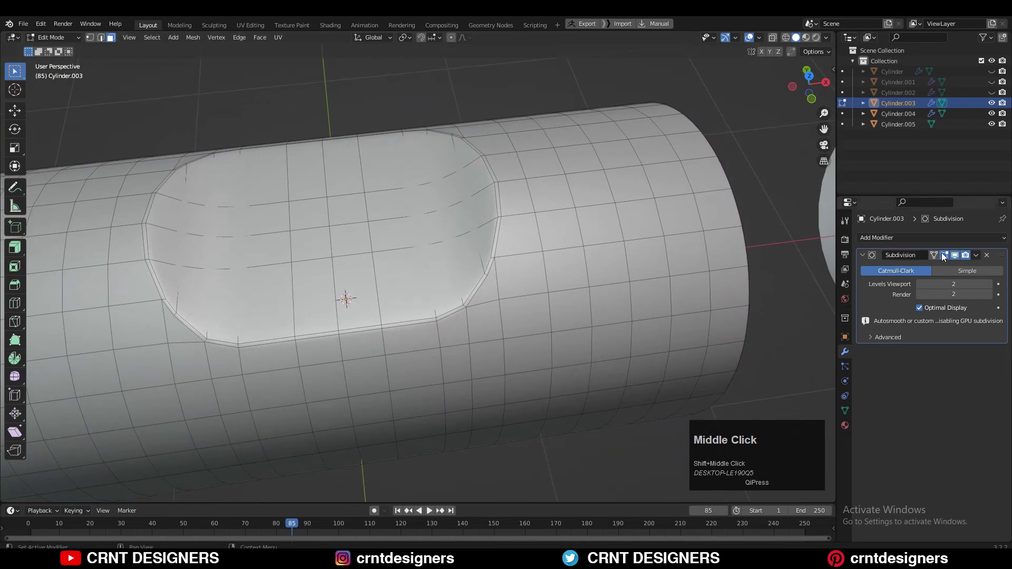
pyautogui.click(945, 256)
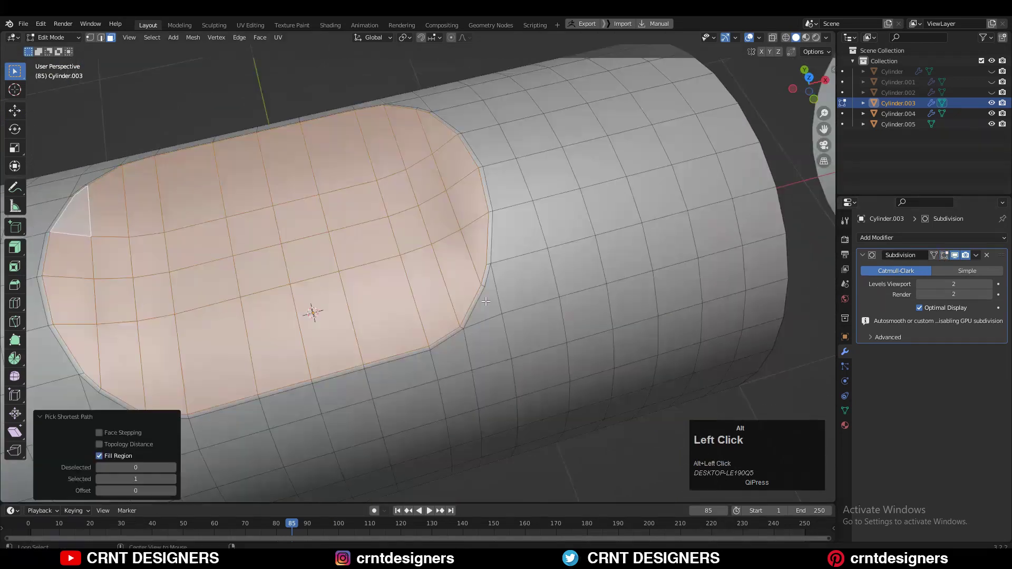
# Check the face loops around the notch's positive-X end by selecting them one after another.
pyautogui.keyDown('alt'); pyautogui.click(494, 261); pyautogui.keyUp('alt')
pyautogui.keyDown('alt'); pyautogui.click(504, 241); pyautogui.keyUp('alt')
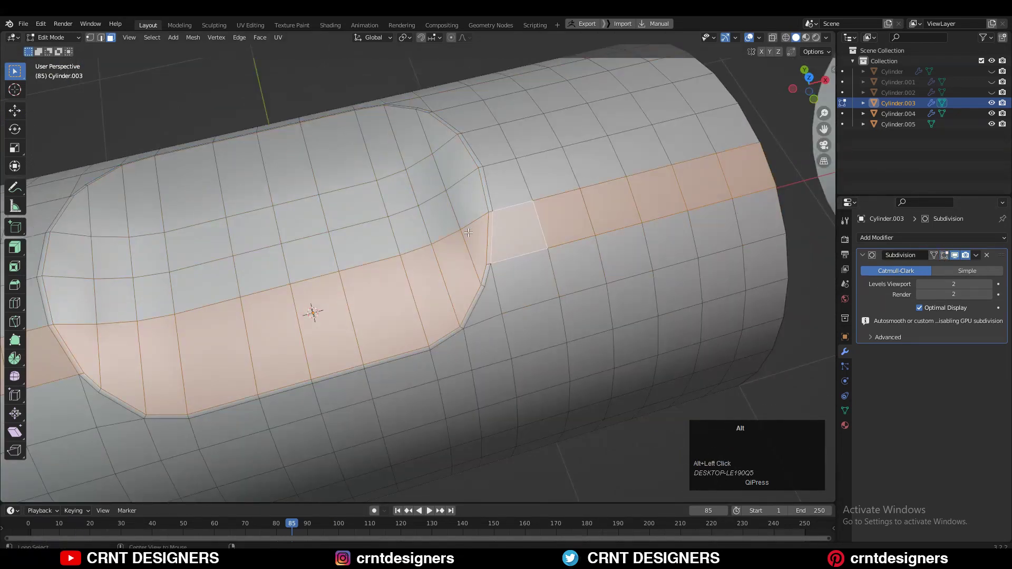
pyautogui.keyDown('alt'); pyautogui.click(468, 232); pyautogui.keyUp('alt')
pyautogui.click(503, 252)
pyautogui.moveTo(502, 251); pyautogui.dragTo(482, 244, button='middle')
# Select all faces of Cylinder.003's notch and inset them about 0.013 m, then leave Edit Mode.
pyautogui.click(494, 262)
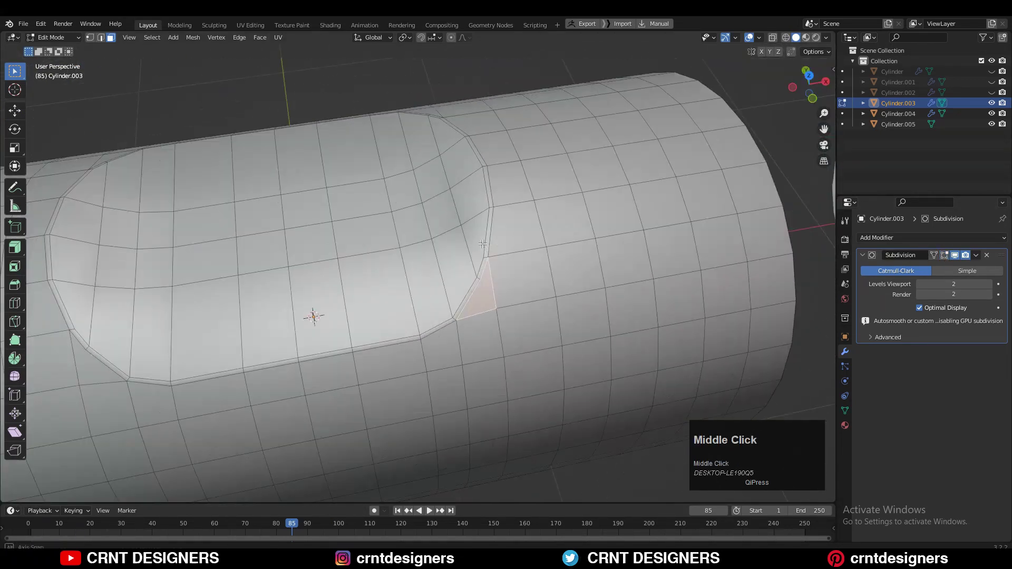
pyautogui.keyDown('ctrl'); pyautogui.keyDown('shift'); pyautogui.click(94, 194); pyautogui.keyUp('shift'); pyautogui.keyUp('ctrl')
pyautogui.press('i')
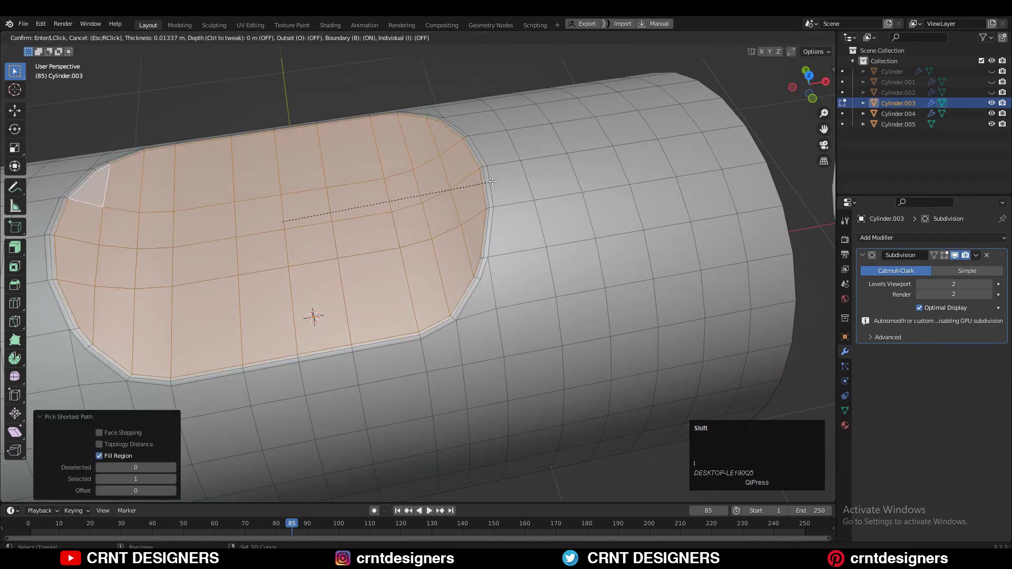
pyautogui.click(492, 182)
pyautogui.press('Tab')
# On Cylinder.005, move the edge loop beneath the notch about 0.054 m along X to line up with its positive-X corner.
pyautogui.scroll(-5, 474, 168)
pyautogui.click(451, 161)
pyautogui.moveTo(451, 160); pyautogui.dragTo(205, 310, button='middle')
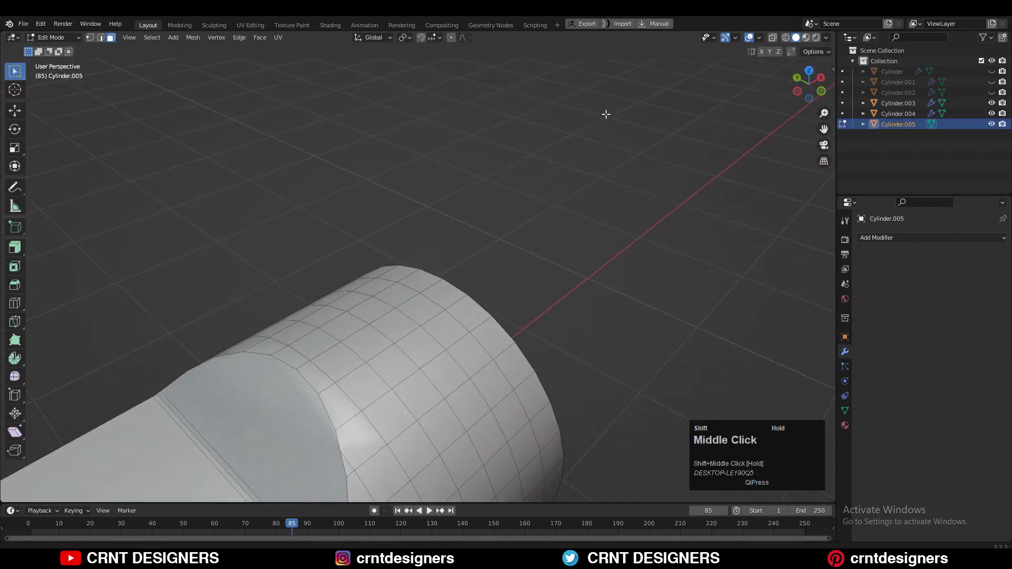
pyautogui.scroll(-1, 605, 113)
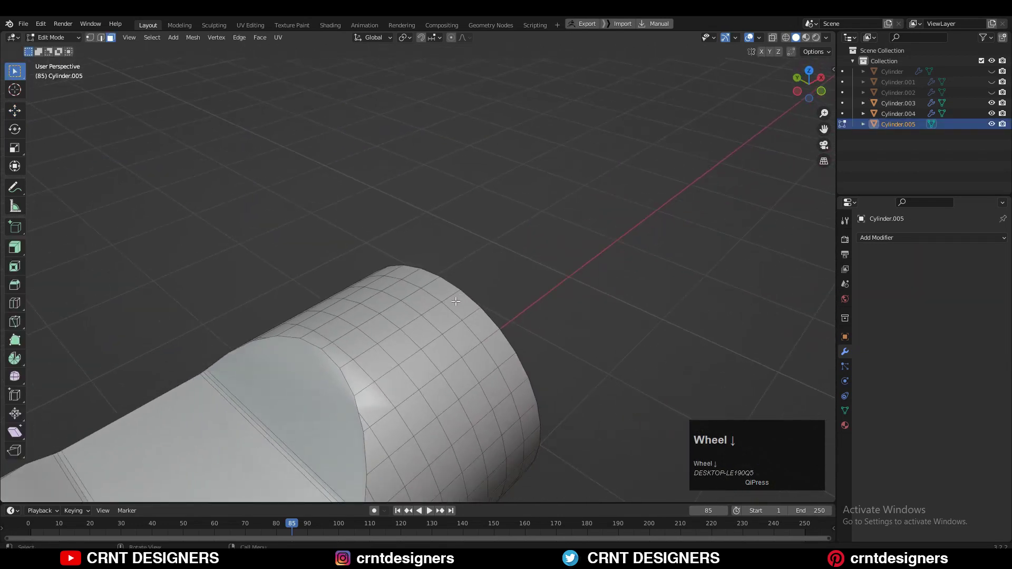
pyautogui.moveTo(605, 113); pyautogui.dragTo(322, 93, button='middle')
pyautogui.scroll(3, 305, 323)
pyautogui.press('2')
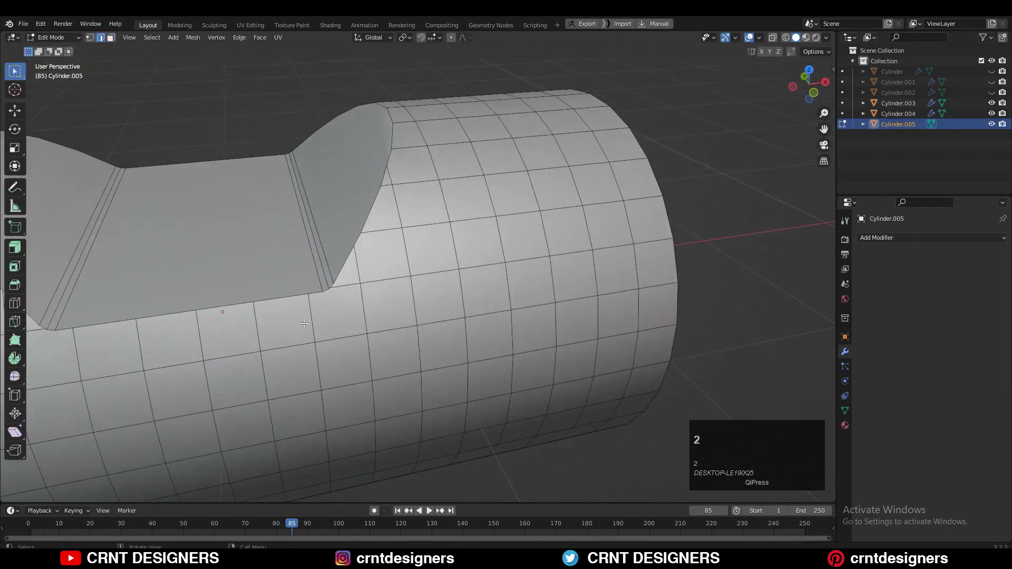
pyautogui.scroll(1, 309, 368)
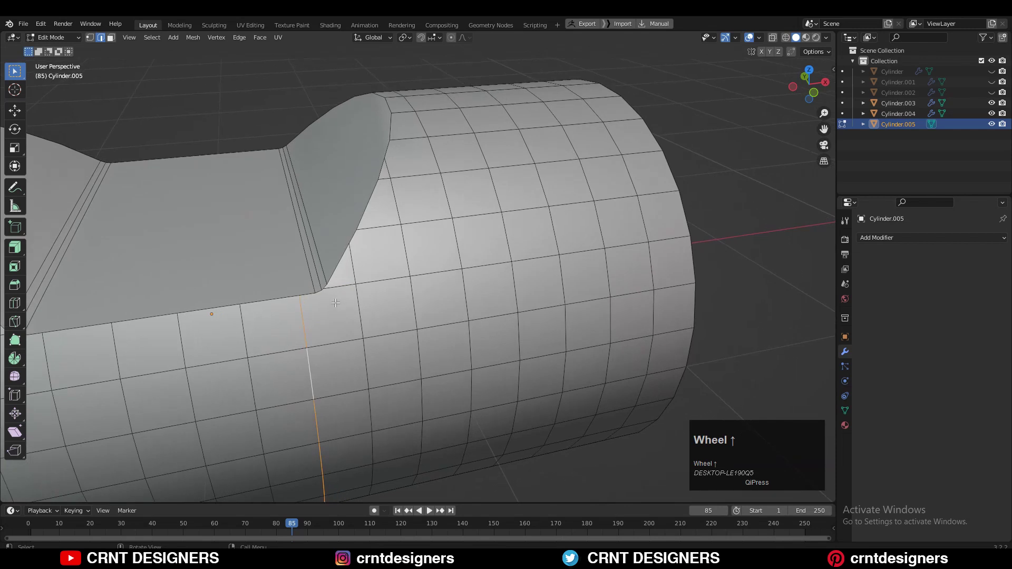
pyautogui.press('g')
pyautogui.click(346, 306)
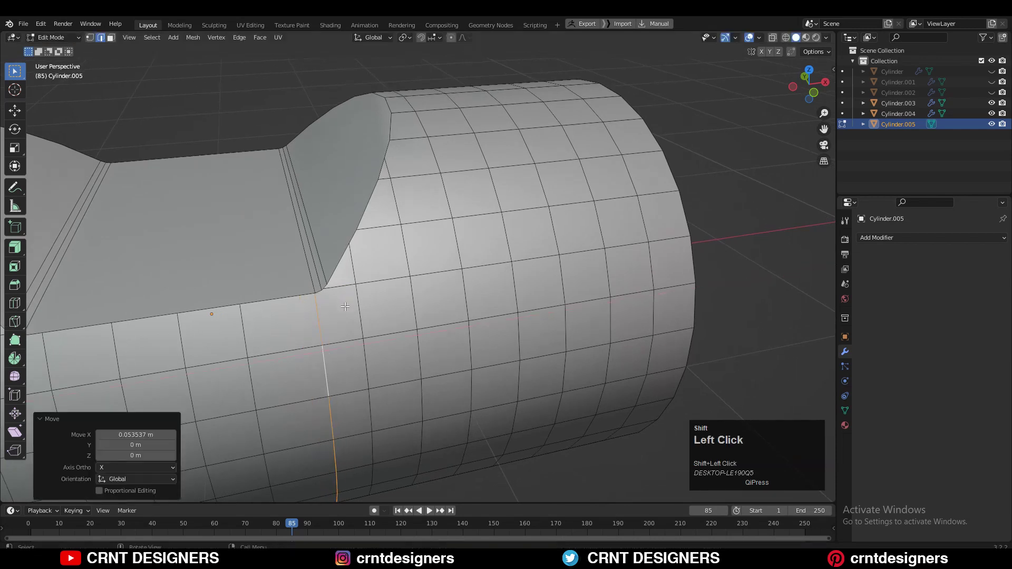
# Merge the moved loop's end vertex with the adjacent notch corner vertex at center.
pyautogui.scroll(1, 313, 305)
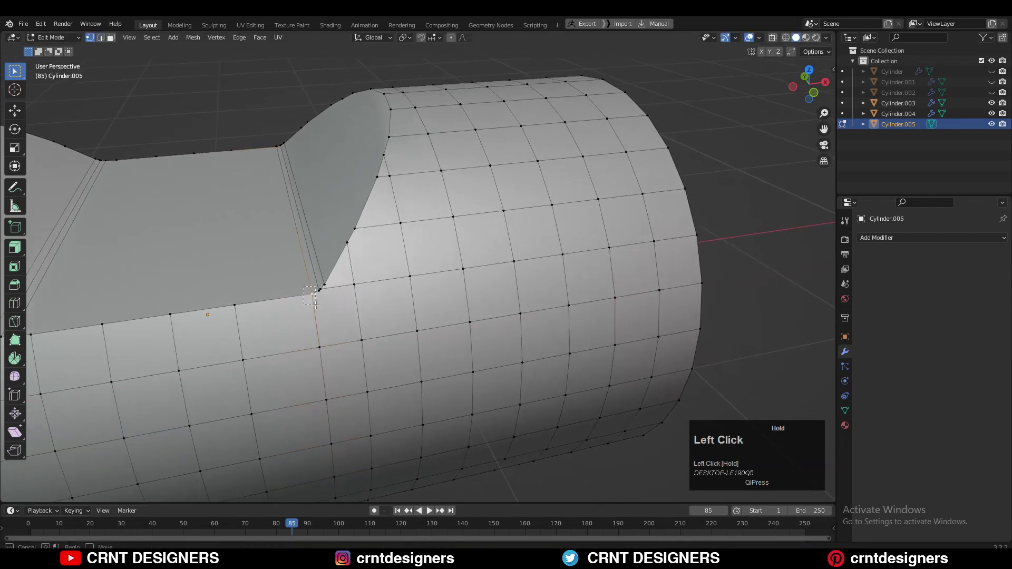
pyautogui.press('m')
pyautogui.click(438, 242)
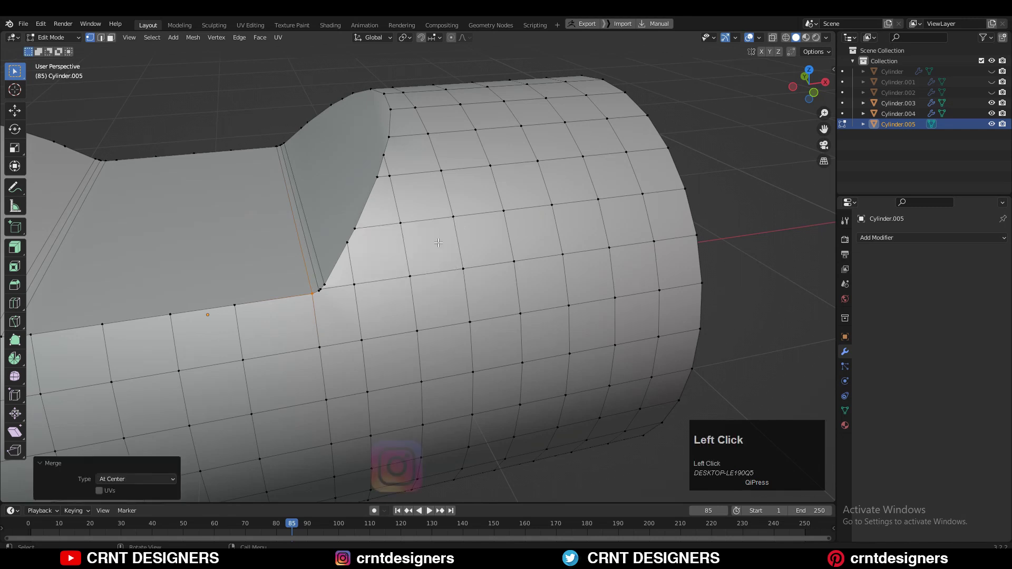
# Isolate Cylinder.005 in local view and add a loop cut just beside the edge loop below the notch corner.
pyautogui.press('/')
pyautogui.moveTo(483, 295); pyautogui.dragTo(556, 237, button='middle')
pyautogui.moveTo(556, 237); pyautogui.dragTo(469, 236, button='middle')
pyautogui.scroll(3, 469, 236)
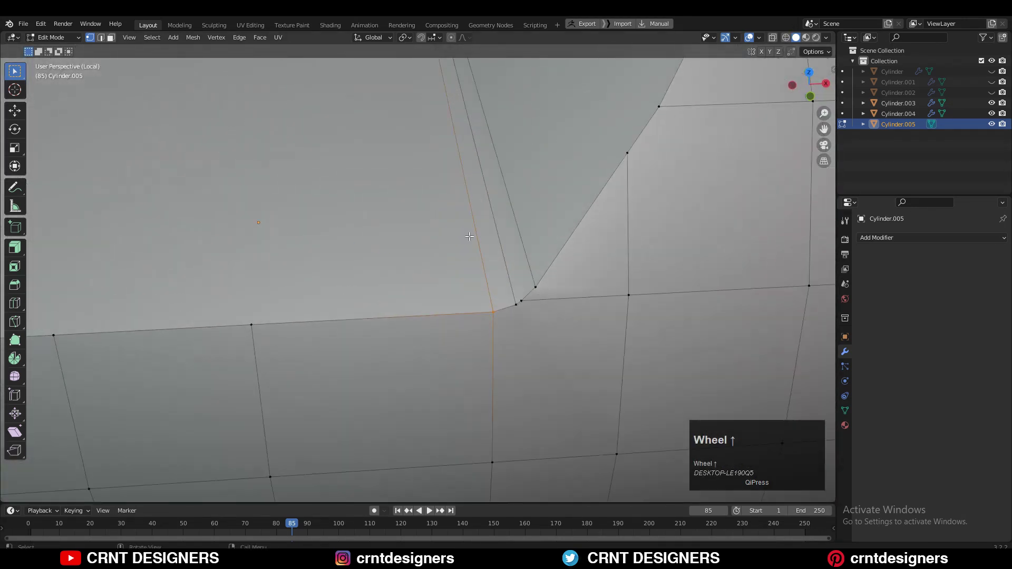
pyautogui.keyDown('shift'); pyautogui.moveTo(541, 301); pyautogui.dragTo(430, 225, button='middle'); pyautogui.keyUp('shift')
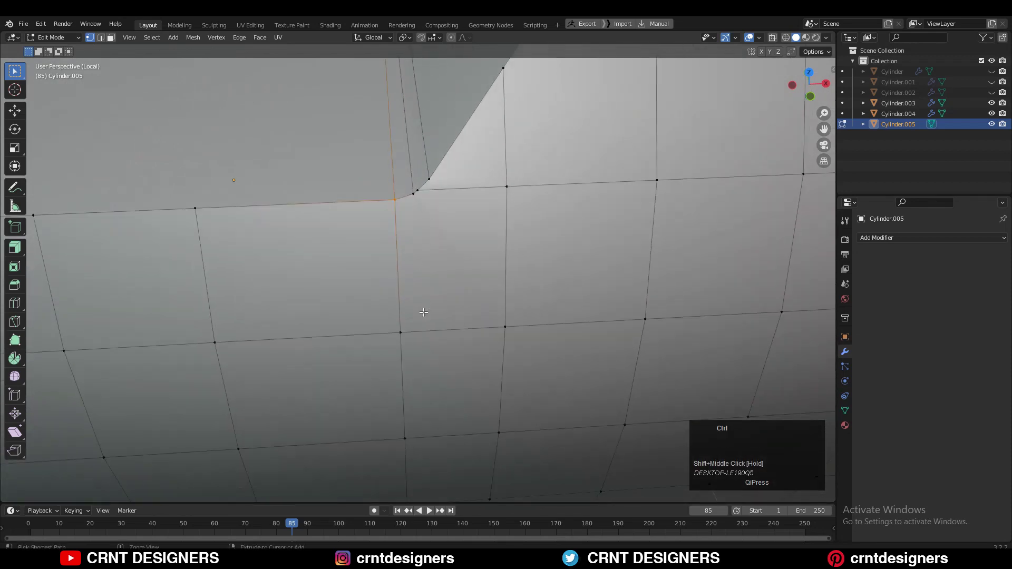
pyautogui.hotkey('ctrl', 'r')
pyautogui.click(425, 330)
pyautogui.click(394, 329)
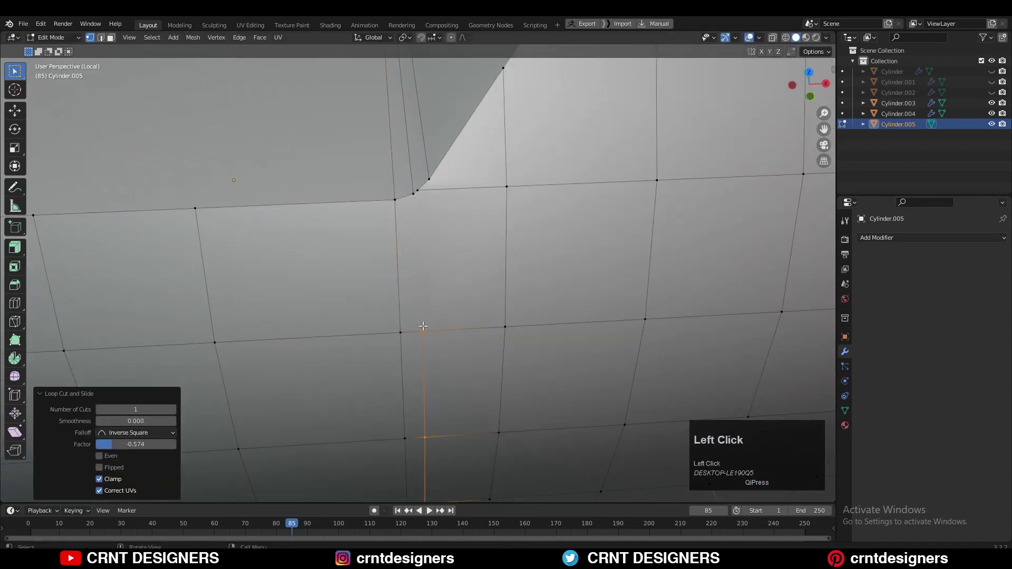
# Connect the new loop's end vertex to the middle vertex of the notch's rounded corner.
pyautogui.click(424, 327)
pyautogui.keyDown('shift'); pyautogui.click(415, 203); pyautogui.keyUp('shift')
pyautogui.rightClick(432, 220)
pyautogui.click(434, 221)
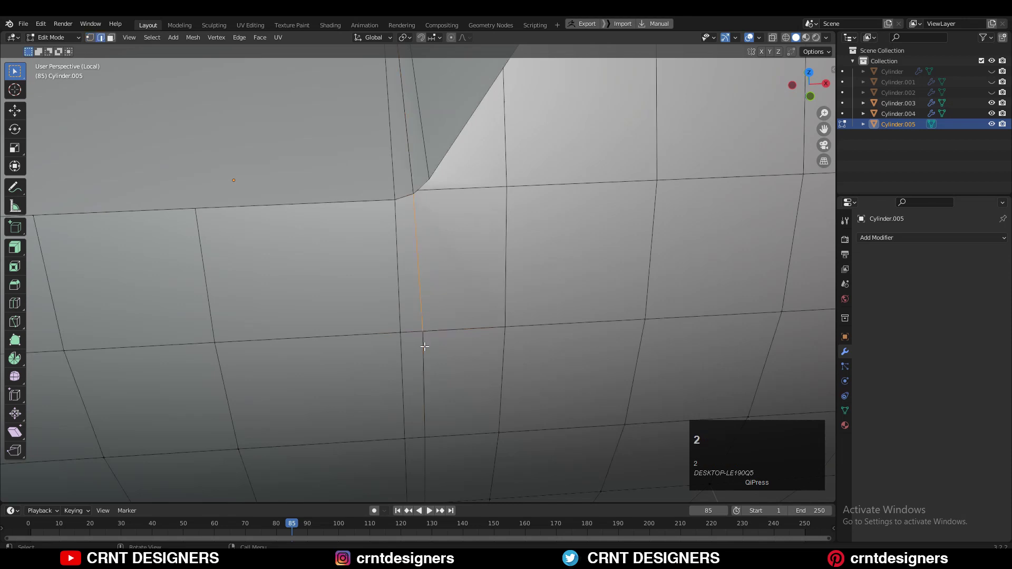
# Slide the new edge loop slightly toward its inner neighbour to line it up beneath the corner's middle vertex.
pyautogui.scroll(-5, 430, 152)
pyautogui.scroll(5, 429, 152)
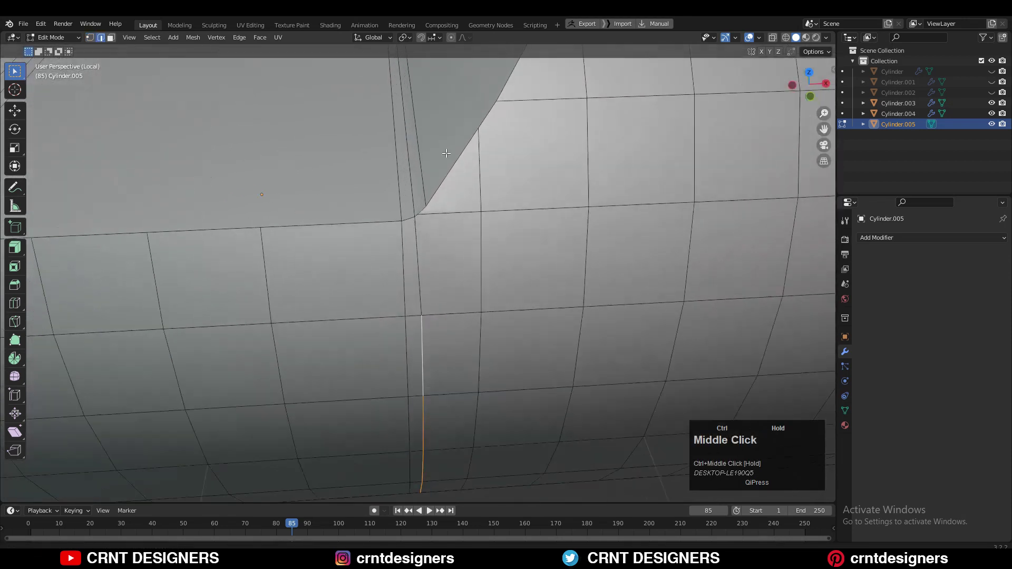
pyautogui.press('g')
pyautogui.press('g')
pyautogui.click(461, 292)
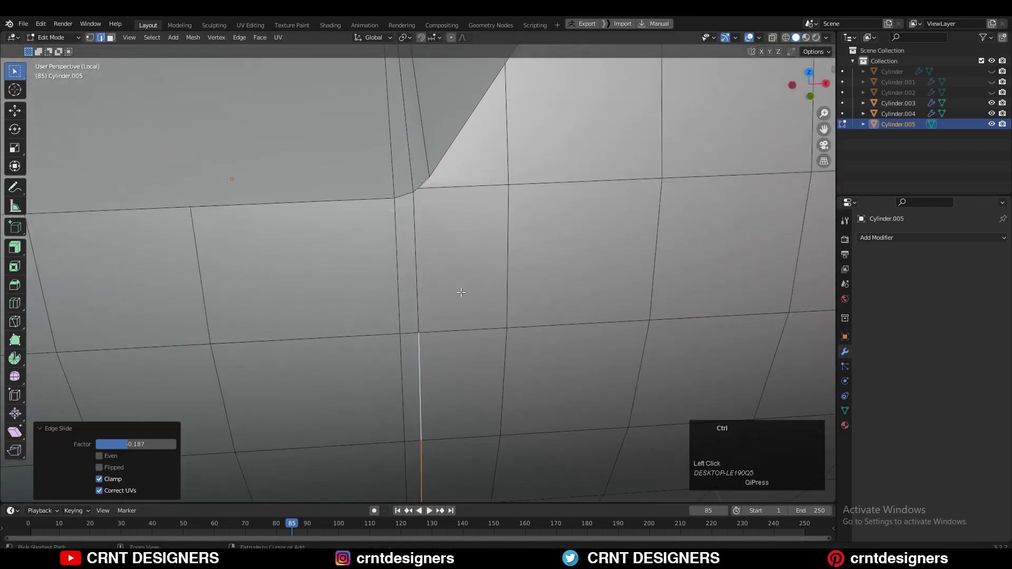
# Add a second loop cut beside the first and connect its end to the outer vertex of the notch corner.
pyautogui.click(452, 333)
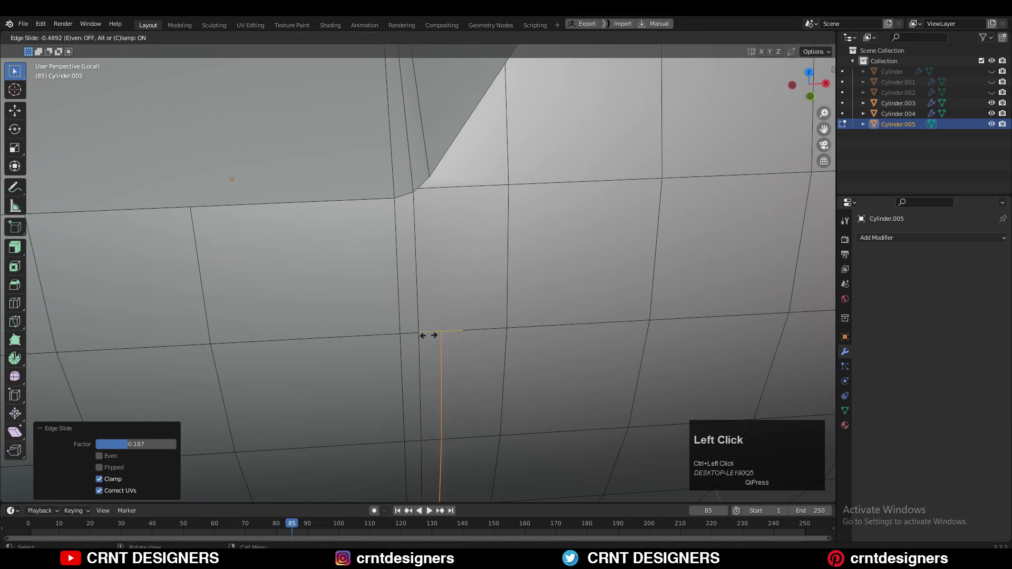
pyautogui.click(445, 336)
pyautogui.press('1')
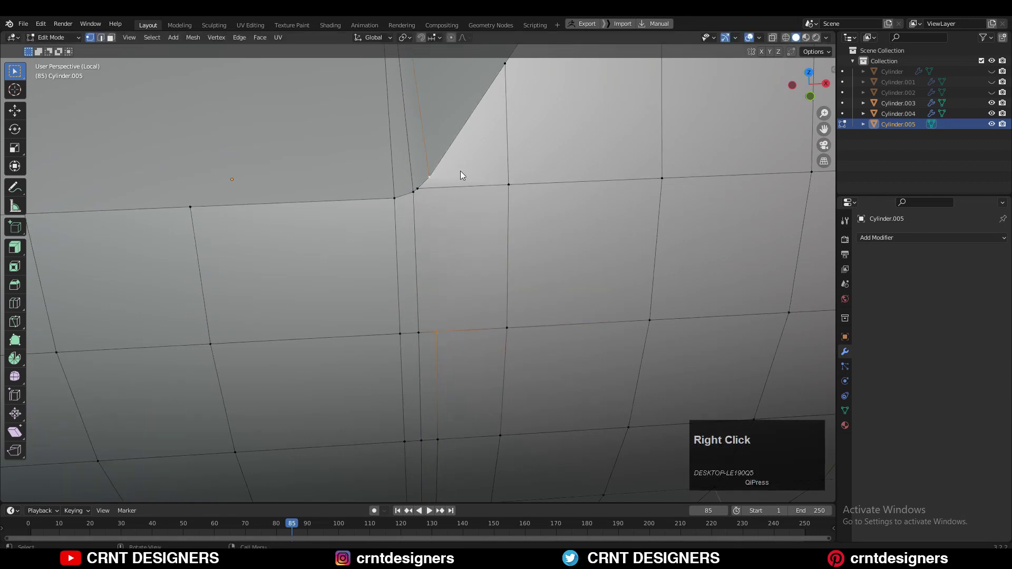
# Dissolve the leftover short edge at the corner and merge the nearby vertex with the outer corner vertex at center.
pyautogui.press('2')
pyautogui.press('1')
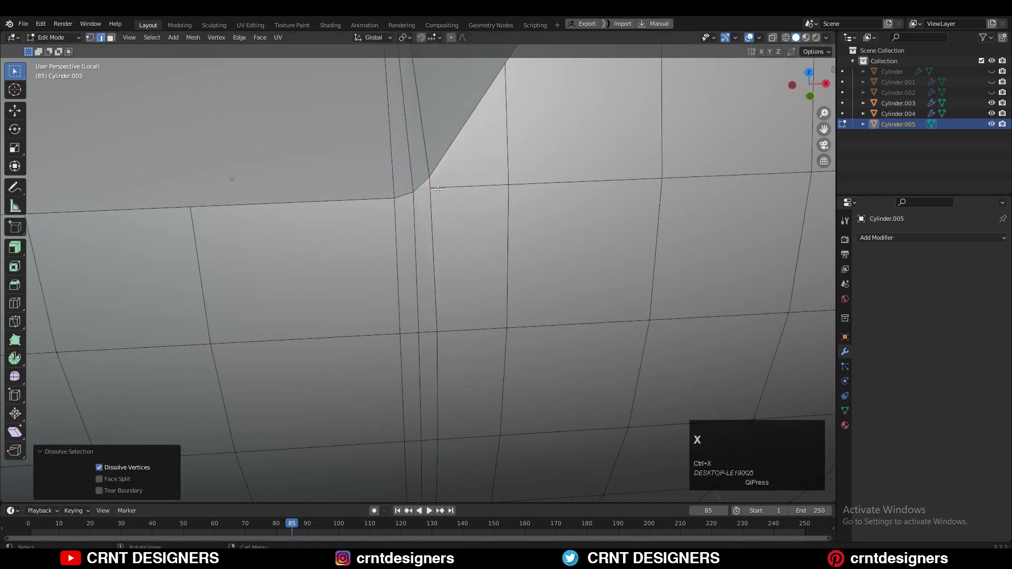
pyautogui.keyDown('shift'); pyautogui.click(434, 178); pyautogui.keyUp('shift')
pyautogui.press('m')
pyautogui.click(442, 169)
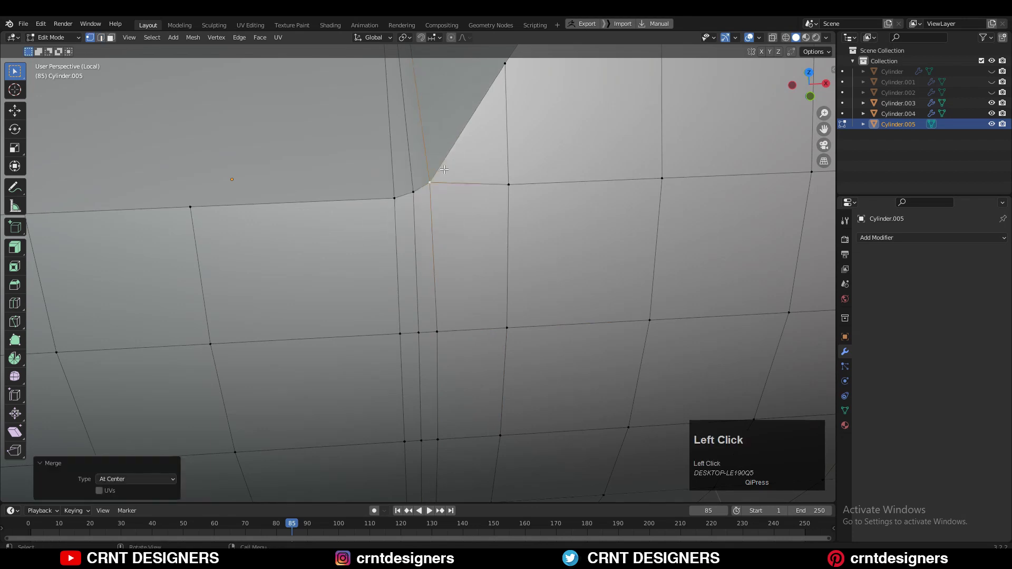
# Knife a support edge just outside the notch's rim from the rounded corner around its positive-X end.
pyautogui.scroll(-6, 442, 169)
pyautogui.keyDown('shift'); pyautogui.moveTo(442, 169); pyautogui.dragTo(429, 227, button='middle'); pyautogui.keyUp('shift')
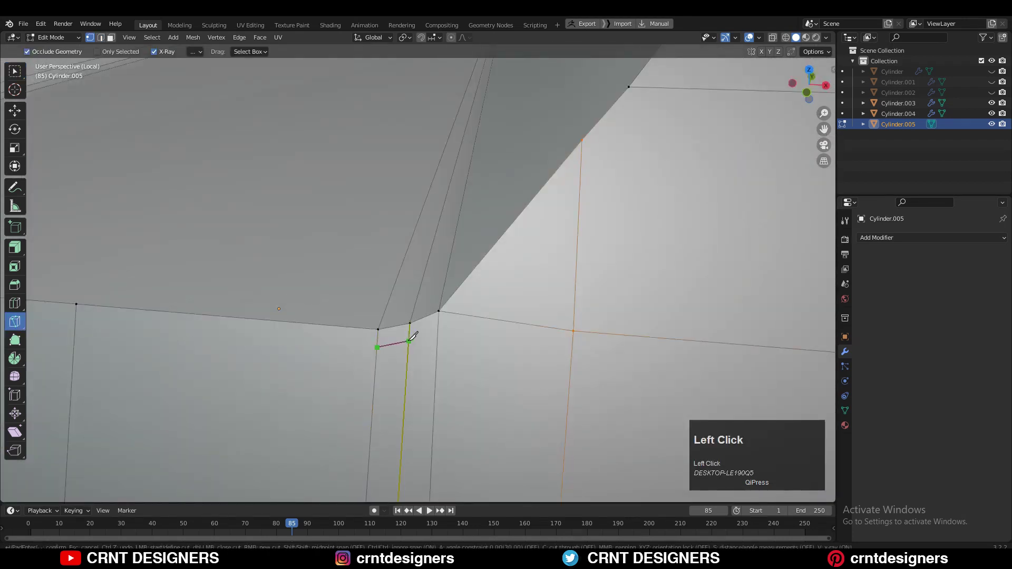
pyautogui.scroll(-3, 452, 317)
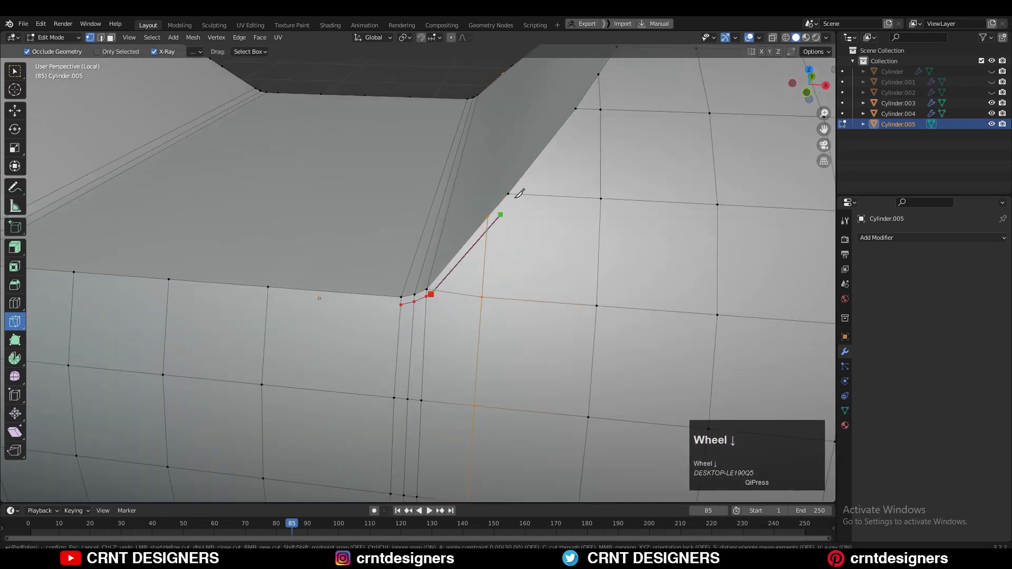
pyautogui.click(518, 193)
pyautogui.moveTo(518, 193); pyautogui.dragTo(457, 247, button='middle')
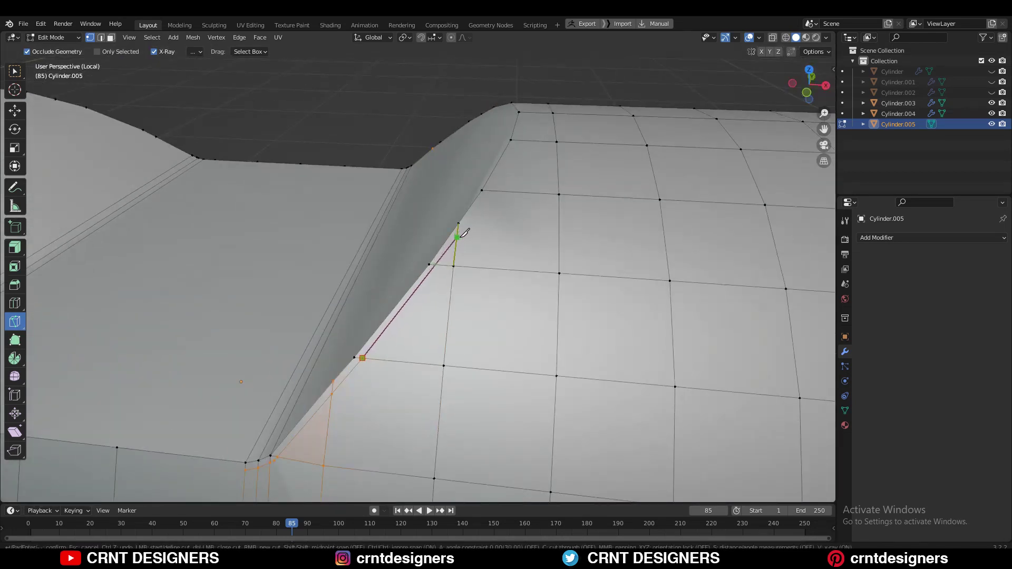
pyautogui.moveTo(518, 142); pyautogui.dragTo(512, 206, button='middle')
pyautogui.click(513, 212)
pyautogui.press('Return')
# Knife a support edge just outside the notch's straight side, starting from the positive-X corner.
pyautogui.scroll(-4, 661, 198)
pyautogui.click(557, 327)
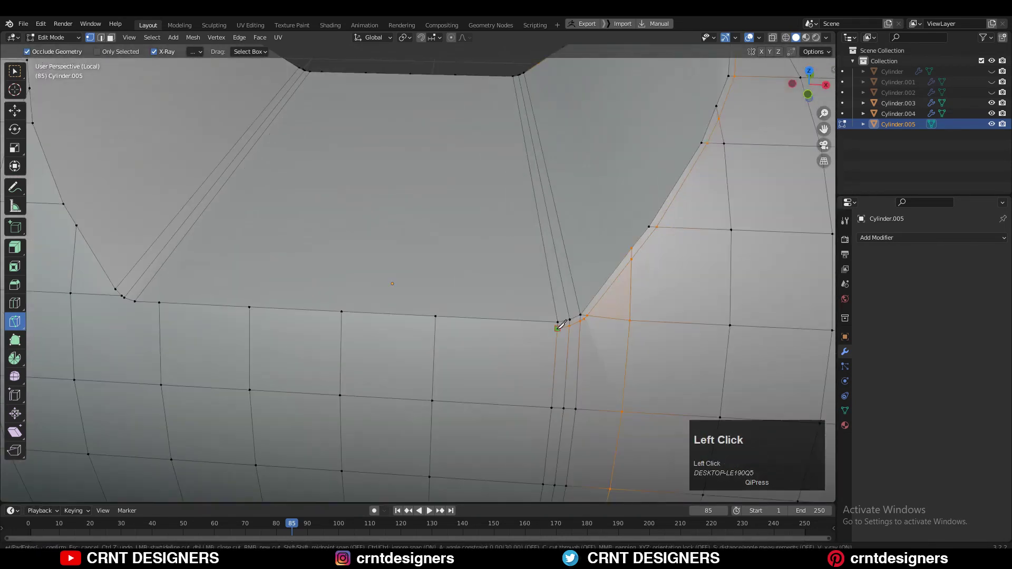
pyautogui.click(267, 311)
pyautogui.press('Return')
# Connect the notch's opposite rim vertices crosswise and its opposite end vertices lengthwise to divide its surfaces into quads.
pyautogui.moveTo(337, 296); pyautogui.dragTo(398, 293, button='middle')
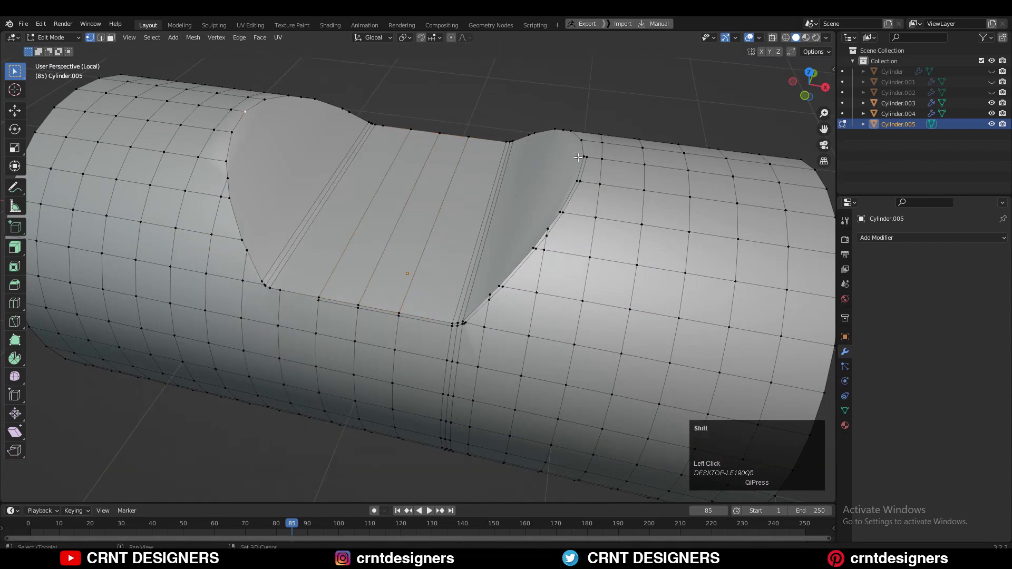
pyautogui.moveTo(578, 157); pyautogui.dragTo(521, 285, button='middle')
pyautogui.keyDown('shift'); pyautogui.click(597, 210); pyautogui.keyUp('shift')
pyautogui.rightClick(544, 200)
pyautogui.click(544, 200)
pyautogui.moveTo(544, 200); pyautogui.dragTo(519, 285, button='middle')
pyautogui.rightClick(457, 309)
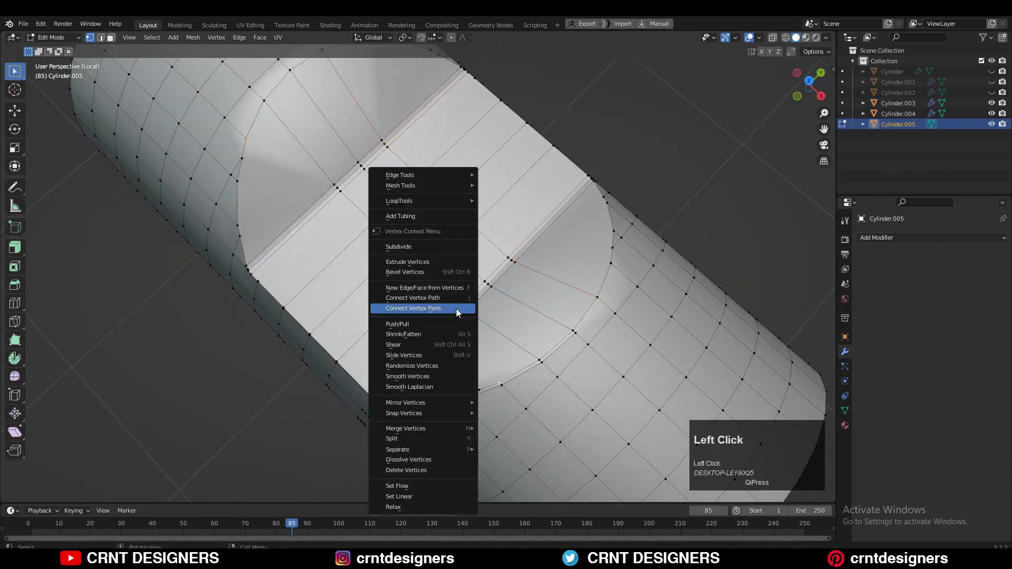
pyautogui.click(456, 308)
pyautogui.moveTo(456, 308); pyautogui.dragTo(490, 369, button='middle')
# Symmetrize the entire mesh in two passes to copy the finished notch corner's topology to the other corners.
pyautogui.scroll(6, 538, 358)
pyautogui.scroll(-5, 543, 323)
pyautogui.press('a')
pyautogui.click(193, 37)
pyautogui.click(215, 200)
pyautogui.moveTo(401, 295); pyautogui.dragTo(401, 264, button='middle')
pyautogui.scroll(5, 401, 263)
pyautogui.click(193, 38)
pyautogui.click(215, 199)
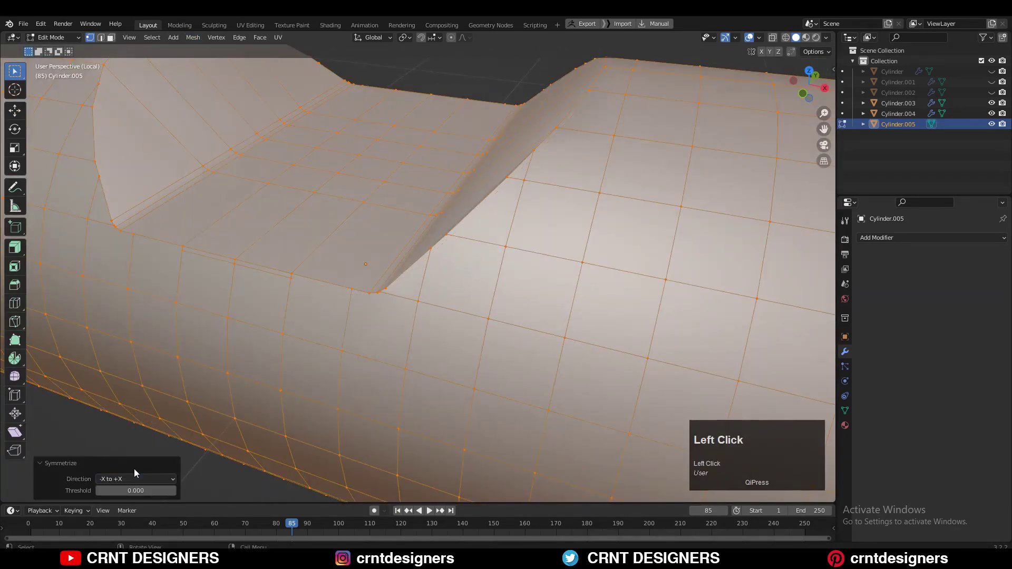
pyautogui.click(361, 341)
pyautogui.scroll(-4, 360, 341)
# Add a level 2 Subdivision modifier to Cylinder.005 and turn off its display in Edit Mode.
pyautogui.hotkey('ctrl', '2')
pyautogui.hotkey('ctrl', 'z')
pyautogui.press('Tab')
pyautogui.hotkey('ctrl', '2')
pyautogui.press('Tab')
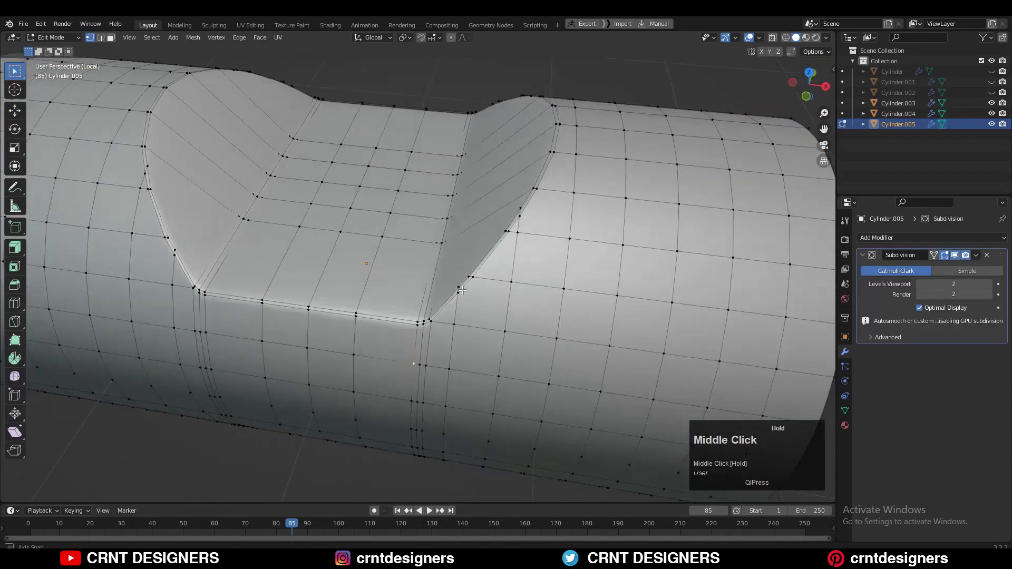
pyautogui.moveTo(453, 263); pyautogui.dragTo(469, 232, button='middle')
pyautogui.scroll(4, 432, 316)
# Dissolve the stray edge at the rim of the notch's positive-X end and check the face loop beside it.
pyautogui.press('2')
pyautogui.click(468, 218)
pyautogui.hotkey('ctrl', 'x')
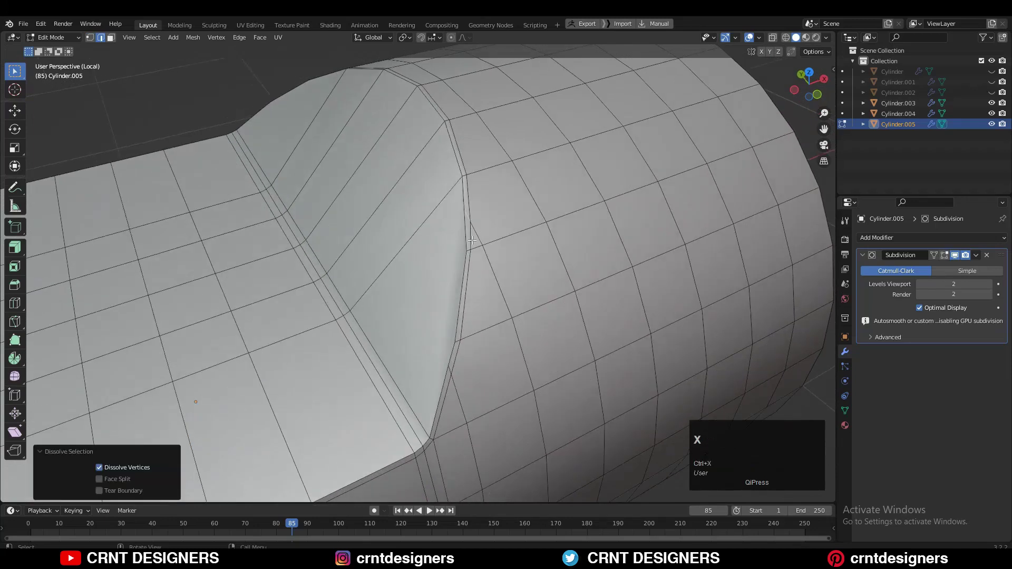
pyautogui.moveTo(450, 370); pyautogui.dragTo(464, 337, button='middle')
pyautogui.press('3')
pyautogui.keyDown('alt'); pyautogui.click(448, 358); pyautogui.keyUp('alt')
pyautogui.scroll(-3, 448, 348)
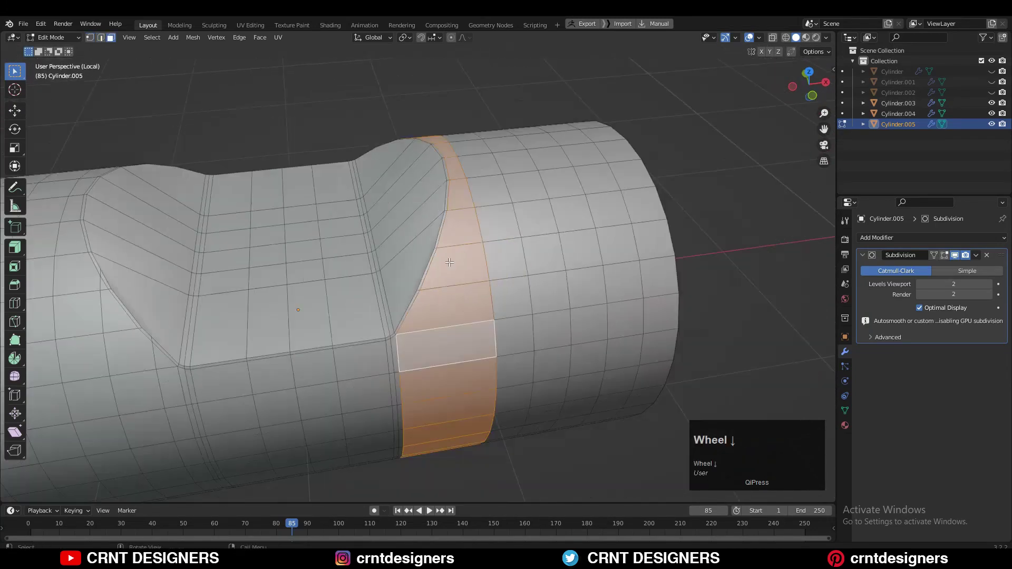
# Connect the rim vertices at the notch's positive-X end with a new edge.
pyautogui.press('1')
pyautogui.click(444, 350)
pyautogui.keyDown('shift'); pyautogui.click(332, 85); pyautogui.keyUp('shift')
pyautogui.keyDown('shift'); pyautogui.click(464, 277); pyautogui.keyUp('shift')
pyautogui.press('j')
# Symmetrize the entire mesh twice again to carry the rim correction to the other notch corners.
pyautogui.press('a')
pyautogui.moveTo(459, 264); pyautogui.dragTo(416, 258, button='middle')
pyautogui.click(193, 37)
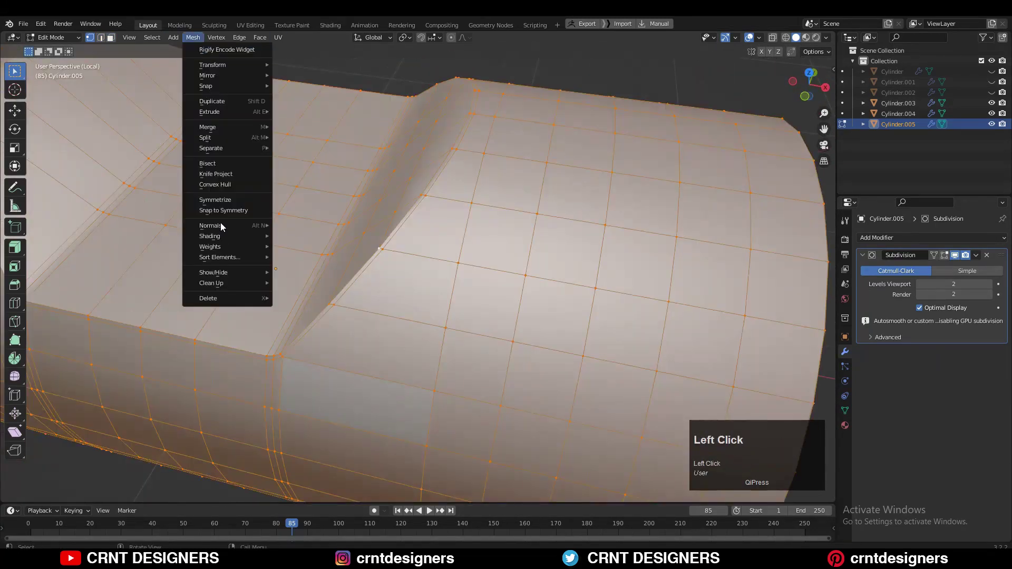
pyautogui.click(217, 200)
pyautogui.click(193, 37)
pyautogui.click(217, 200)
pyautogui.click(133, 479)
pyautogui.click(130, 444)
# Select all faces of Cylinder.005's notch, inset them slightly and return to Object Mode.
pyautogui.press('3')
pyautogui.click(327, 337)
pyautogui.keyDown('ctrl'); pyautogui.keyDown('shift'); pyautogui.click(136, 98); pyautogui.keyUp('shift'); pyautogui.keyUp('ctrl')
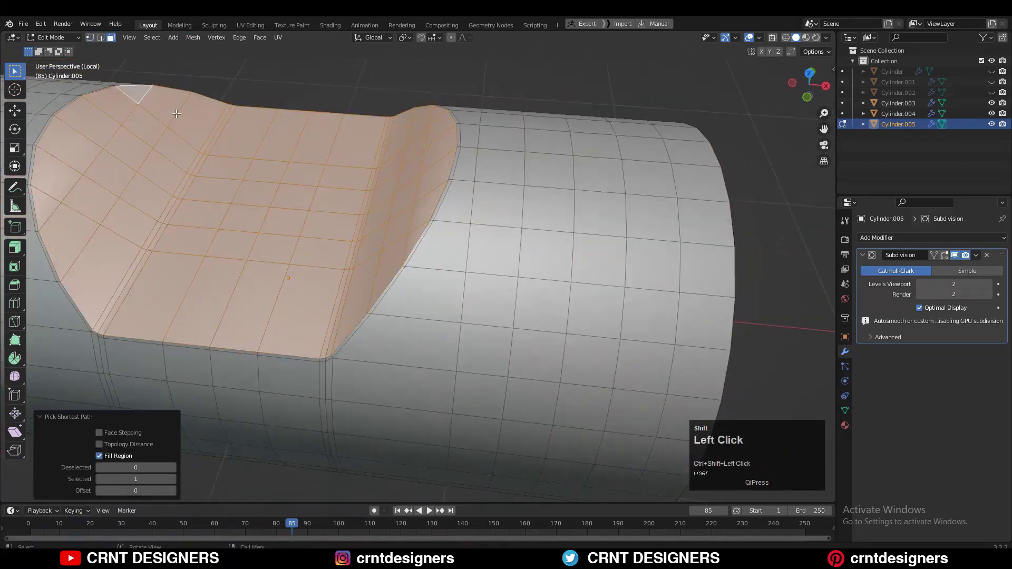
pyautogui.press('i')
pyautogui.click(588, 195)
pyautogui.press('Tab')
# Inspect the smoothed notch of Cylinder.005 and leave local view to show the other cylinders.
pyautogui.scroll(-3, 533, 240)
pyautogui.scroll(-3, 533, 240)
pyautogui.moveTo(533, 241); pyautogui.dragTo(458, 307, button='middle')
pyautogui.scroll(5, 502, 249)
pyautogui.scroll(-6, 458, 307)
pyautogui.press('/')
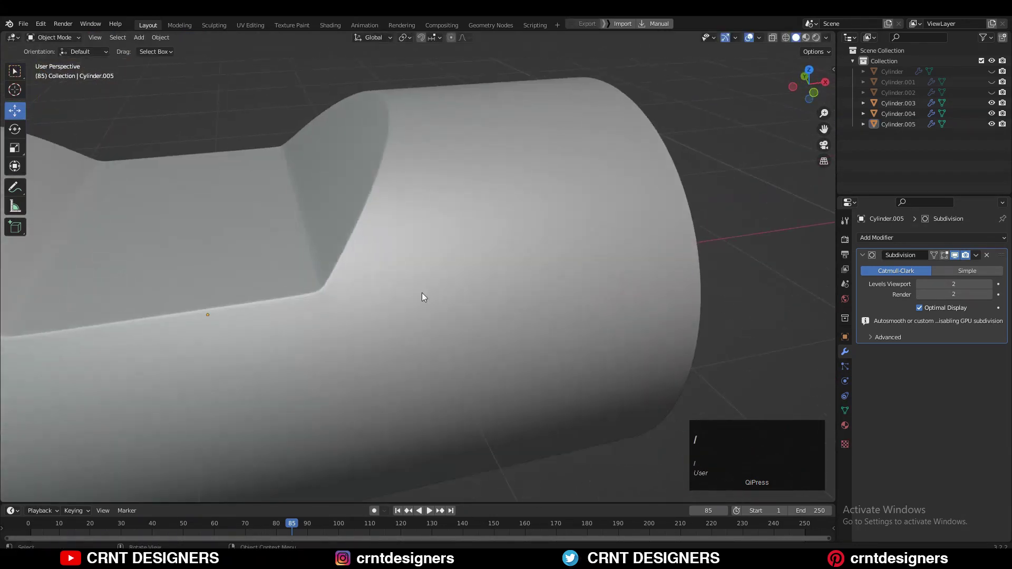
pyautogui.scroll(-6, 298, 290)
pyautogui.moveTo(312, 281); pyautogui.dragTo(320, 411, button='middle')
pyautogui.keyDown('shift'); pyautogui.moveTo(321, 358); pyautogui.dragTo(677, 323, button='middle'); pyautogui.keyUp('shift')
# In top view, select the three notched cylinders and rotate each about its own origin until they run parallel to Y.
pyautogui.click(559, 290)
pyautogui.click(810, 79)
pyautogui.scroll(2, 705, 266)
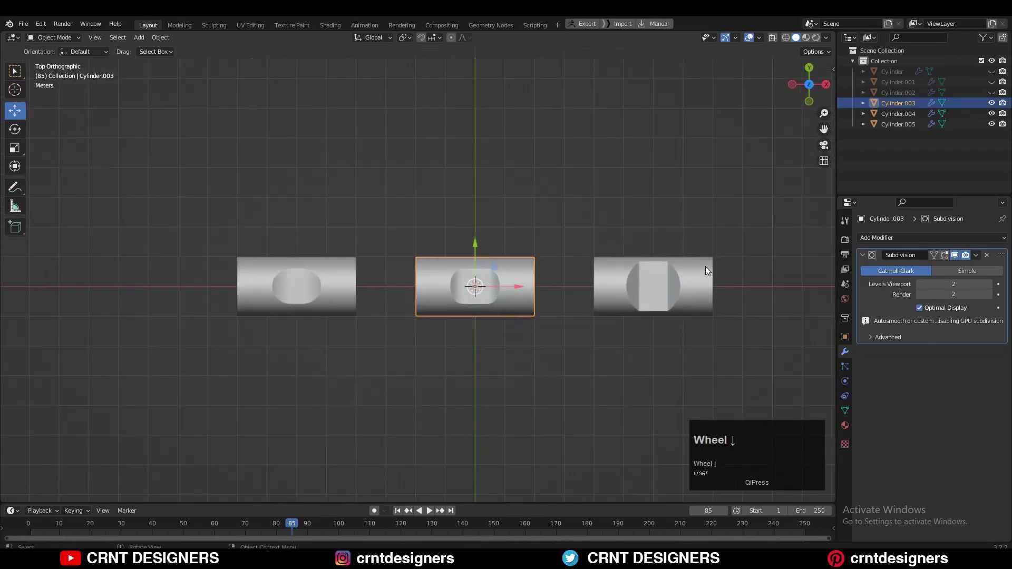
pyautogui.scroll(1, 566, 298)
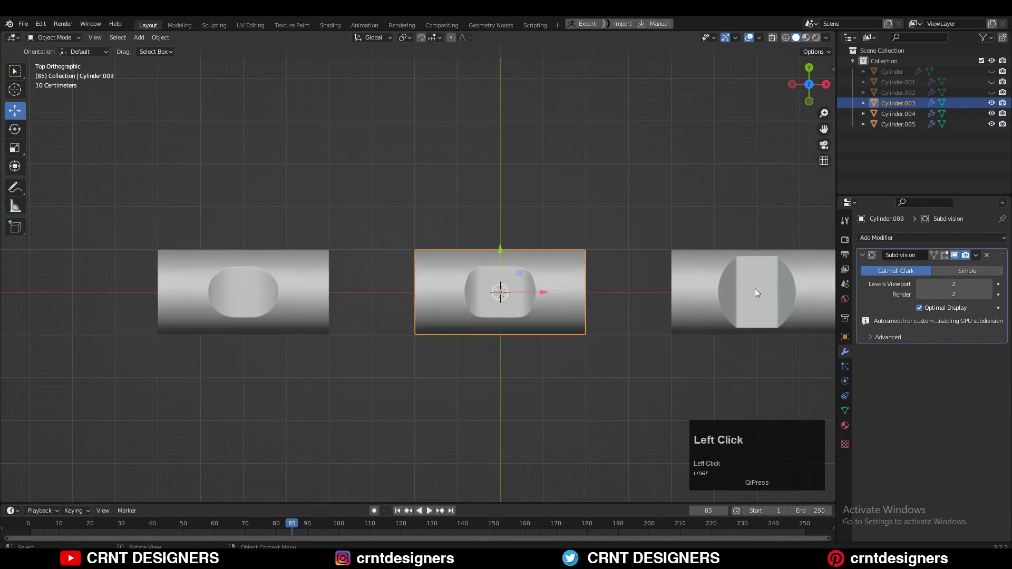
pyautogui.keyDown('shift'); pyautogui.moveTo(701, 314); pyautogui.dragTo(595, 309, button='middle'); pyautogui.keyUp('shift')
pyautogui.moveTo(98, 180); pyautogui.dragTo(649, 354)
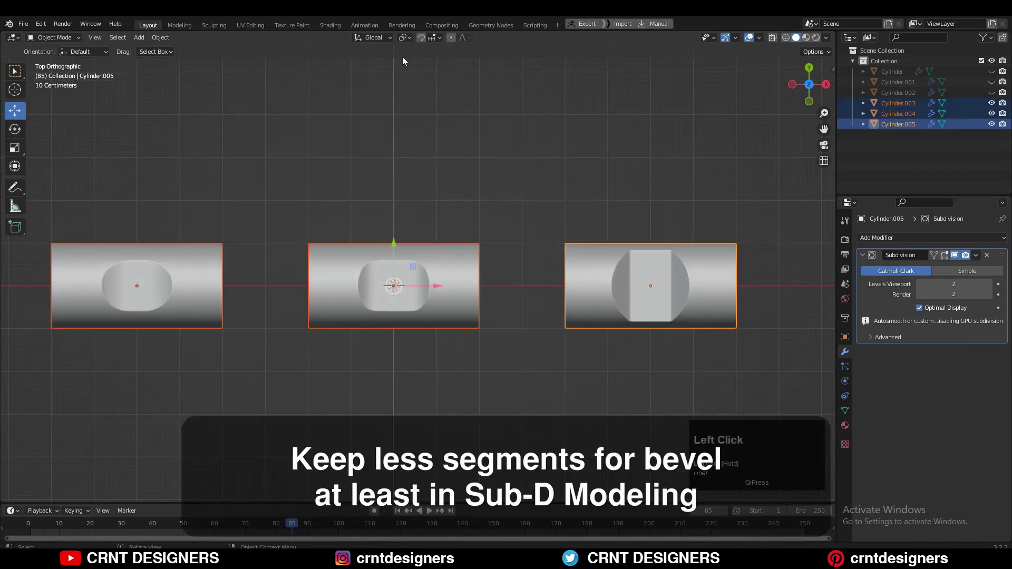
pyautogui.press('r')
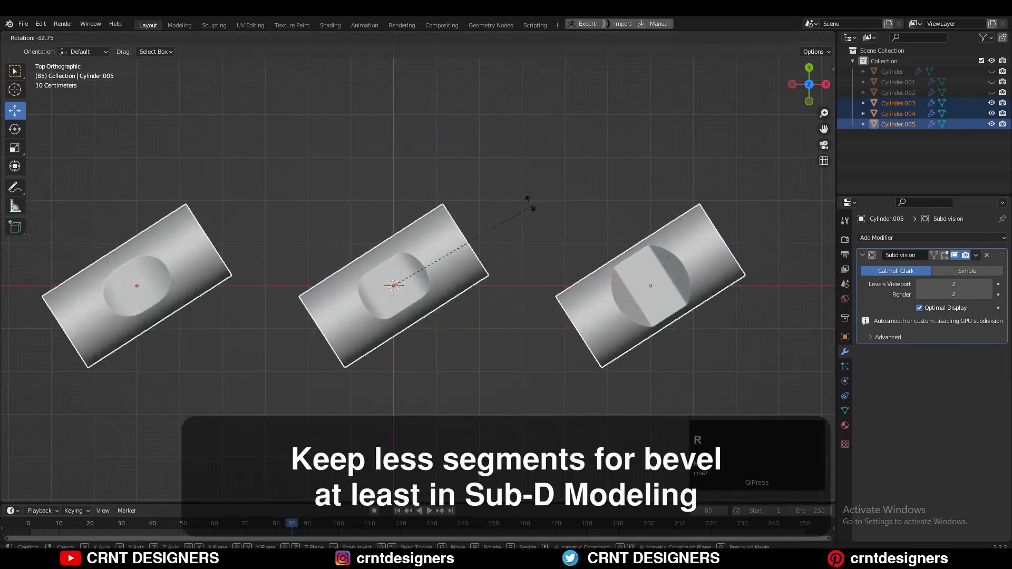
pyautogui.click(167, 279)
# Move the two outer cylinders inward along X close to the middle one and inspect the three notches.
pyautogui.moveTo(167, 279); pyautogui.dragTo(353, 293)
pyautogui.keyDown('ctrl'); pyautogui.moveTo(682, 308); pyautogui.dragTo(531, 294); pyautogui.keyUp('ctrl')
pyautogui.moveTo(531, 294); pyautogui.dragTo(555, 274, button='middle')
pyautogui.scroll(5, 525, 317)
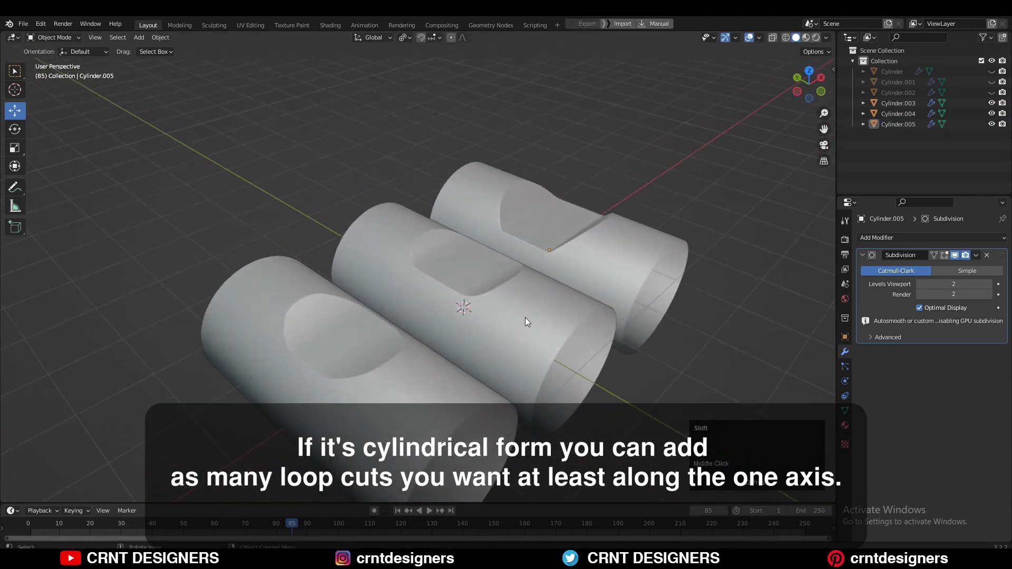
pyautogui.moveTo(444, 334); pyautogui.dragTo(289, 363, button='middle')
pyautogui.moveTo(416, 318); pyautogui.dragTo(244, 382, button='middle')
pyautogui.moveTo(496, 289); pyautogui.dragTo(495, 251, button='middle')
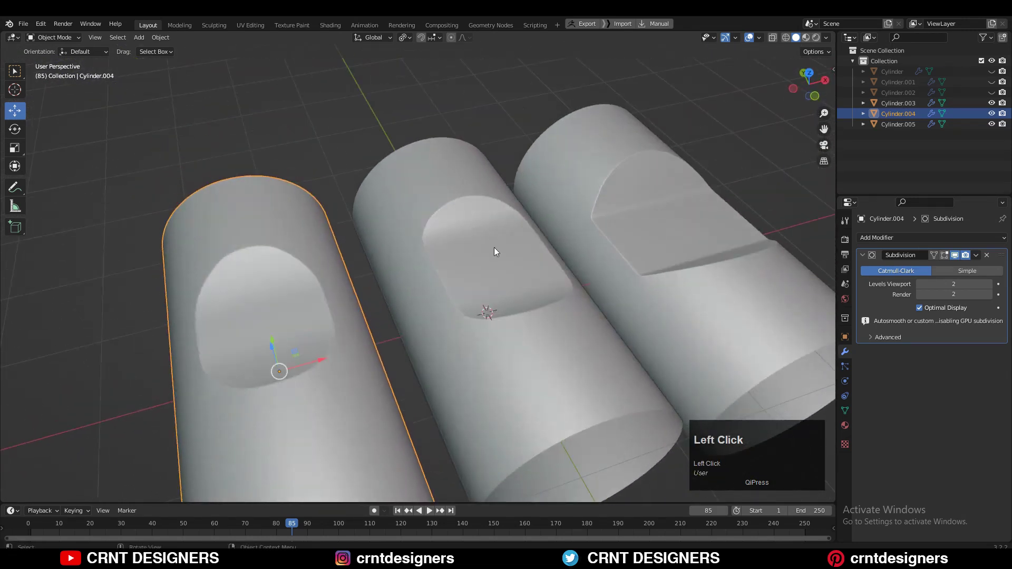